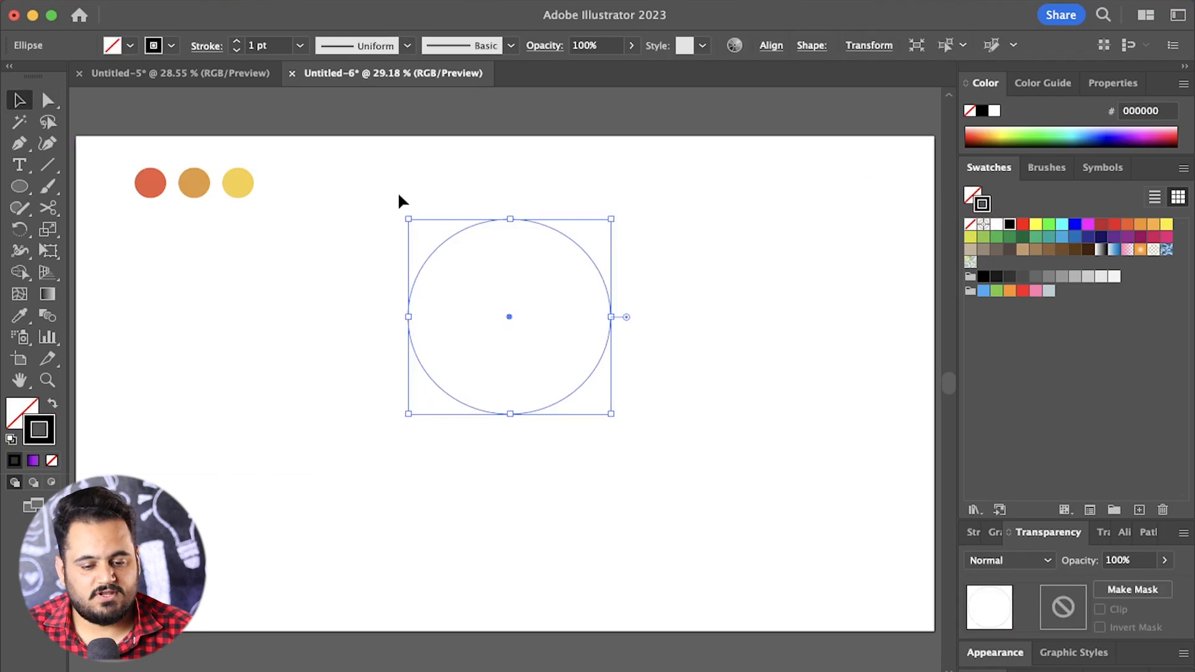
# - Move the circle toward the middle of the artboard and add a smaller concentric copy of it inside
pyautogui.click(438, 209)
pyautogui.moveTo(512, 220); pyautogui.dragTo(566, 251)
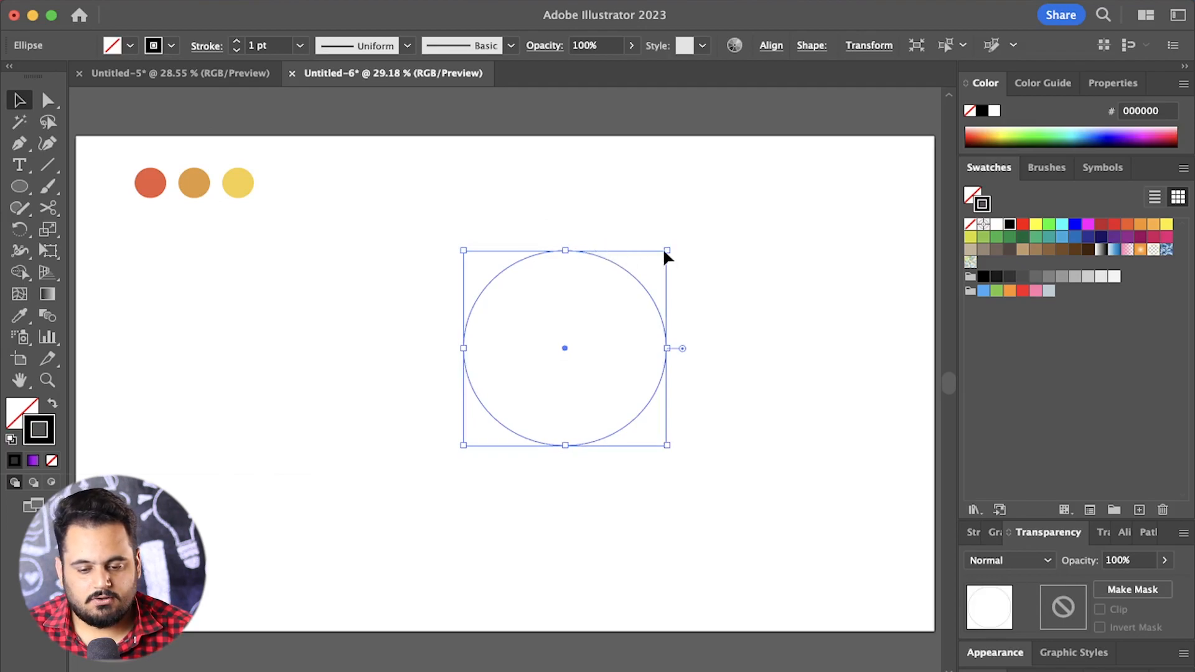
pyautogui.moveTo(666, 251); pyautogui.dragTo(644, 274)
pyautogui.click(731, 237)
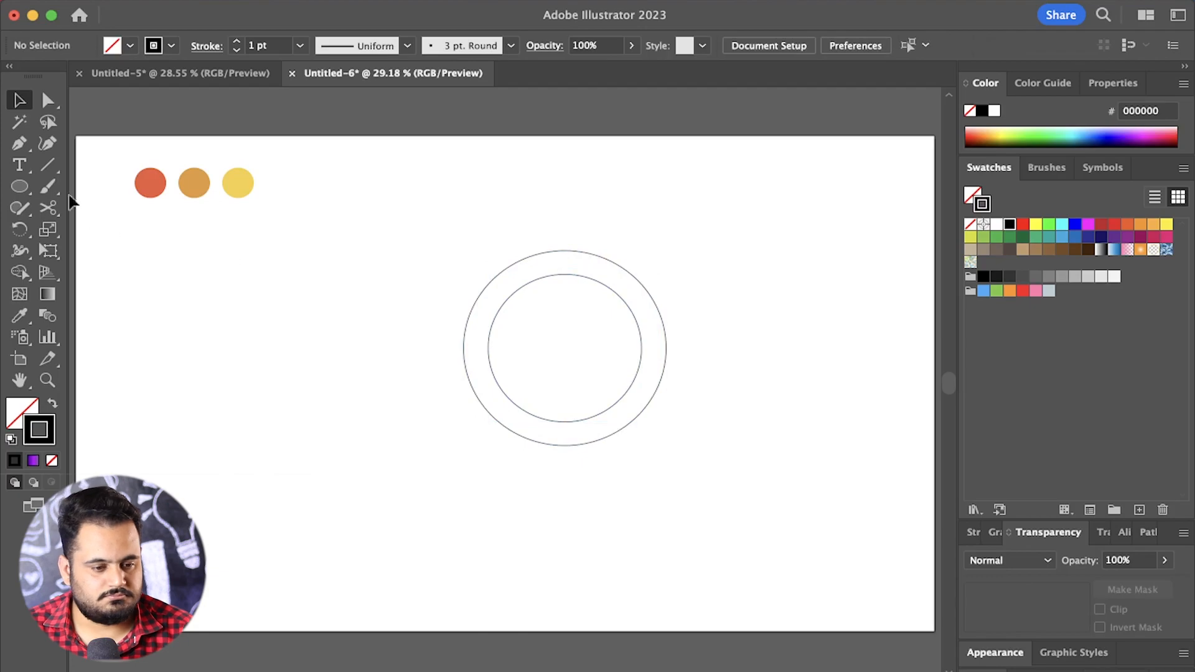
# - Draw a tall narrow rectangle from the outer circle's left edge to the inner circle's left edge, extending below both circles
pyautogui.moveTo(19, 186); pyautogui.dragTo(118, 187)
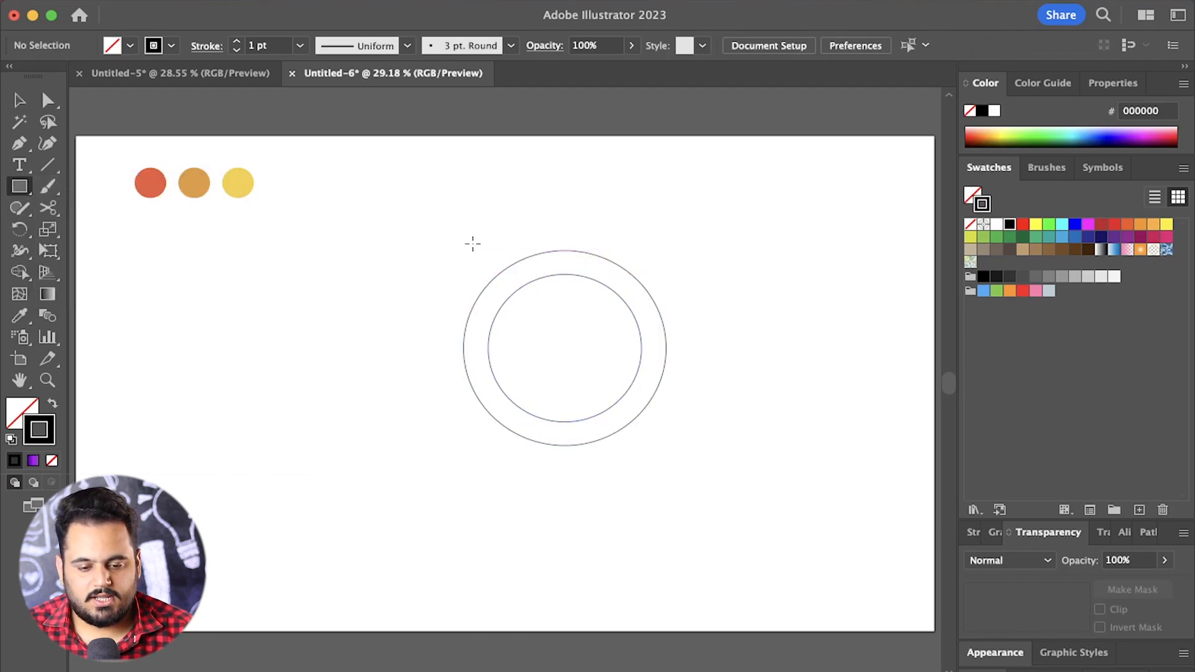
pyautogui.moveTo(464, 250); pyautogui.dragTo(487, 534)
pyautogui.click(18, 99)
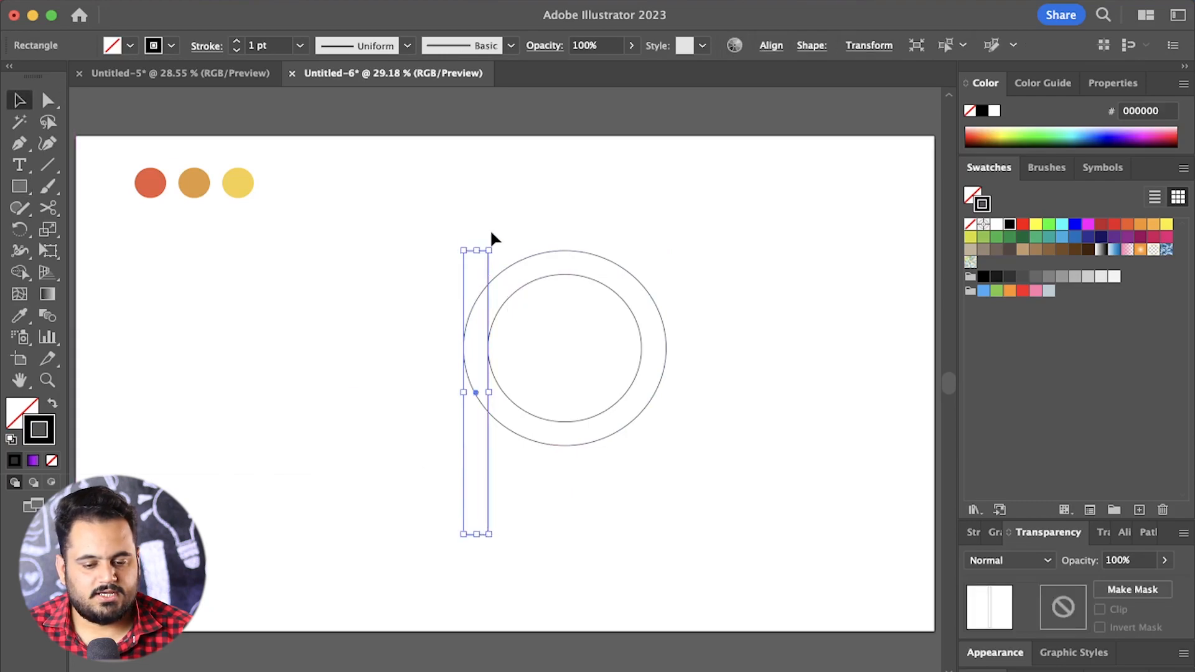
pyautogui.click(631, 196)
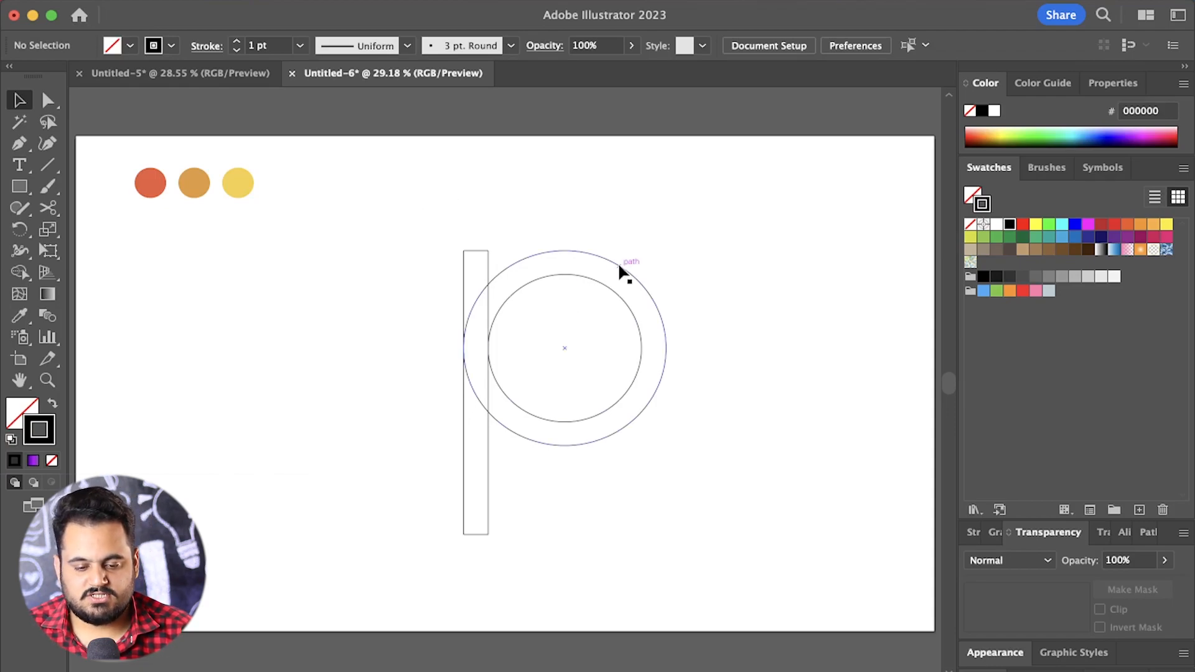
# - Place a copy of the inner circle in the blank area left of the p shape and shrink the original inner circle about its centre
pyautogui.moveTo(595, 290); pyautogui.dragTo(267, 297)
pyautogui.click(587, 195)
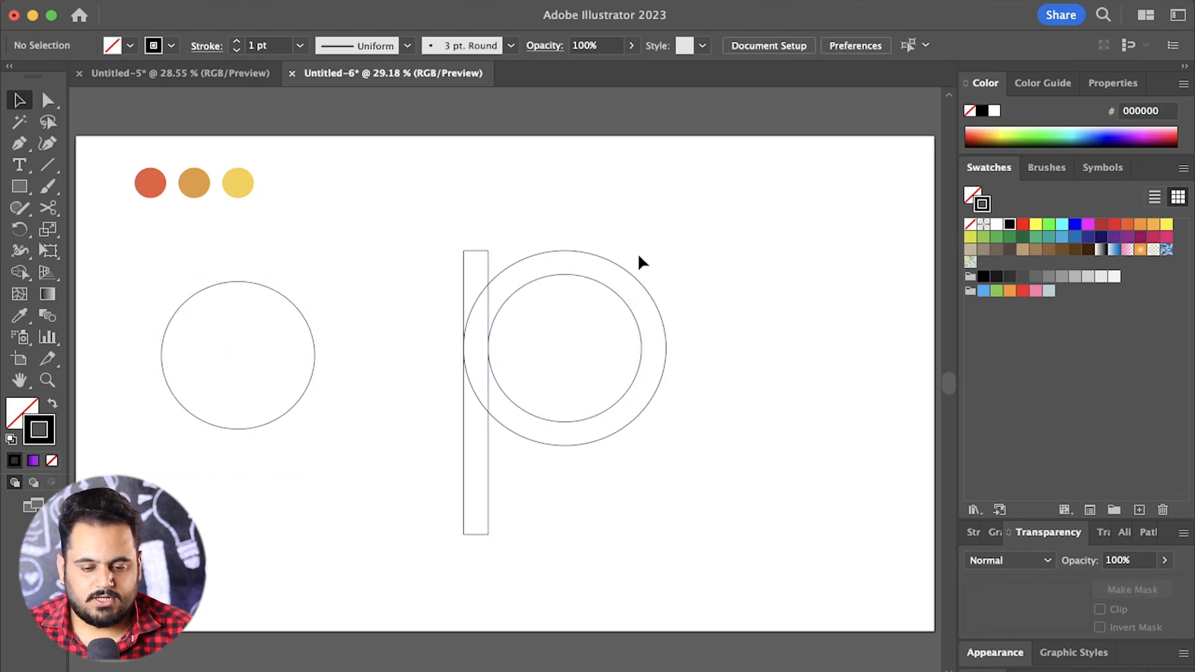
pyautogui.click(578, 275)
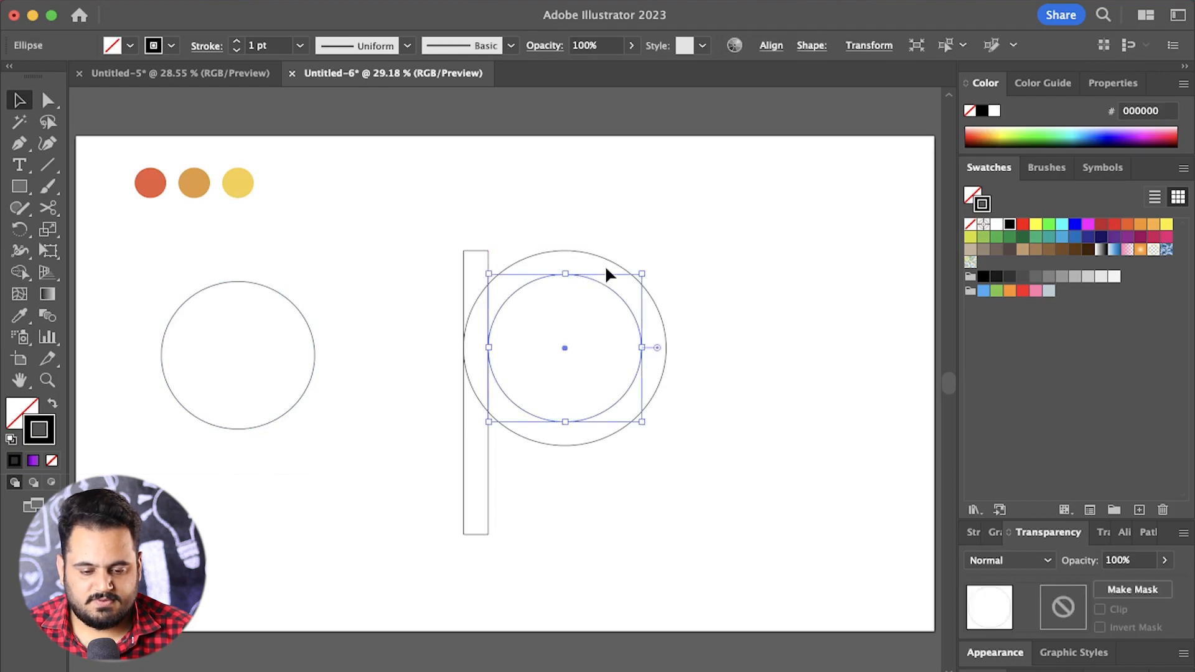
pyautogui.moveTo(644, 274); pyautogui.dragTo(629, 281)
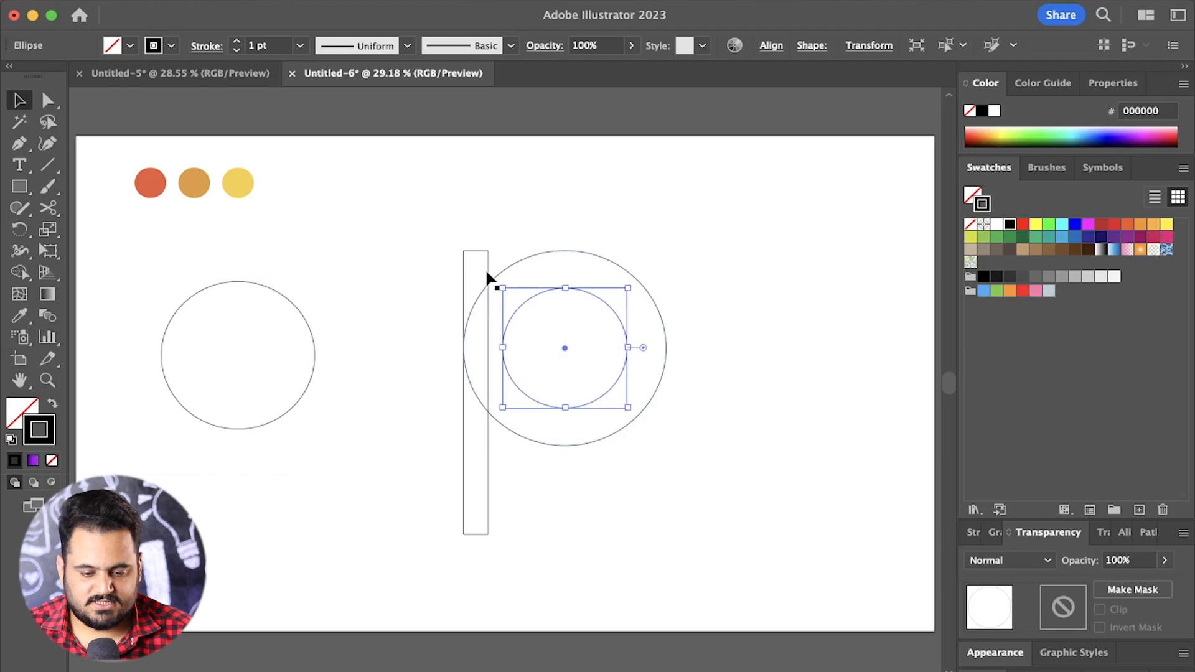
# - Widen the rectangle rightward until its right edge meets the left edge of the smaller inner circle
pyautogui.click(486, 266)
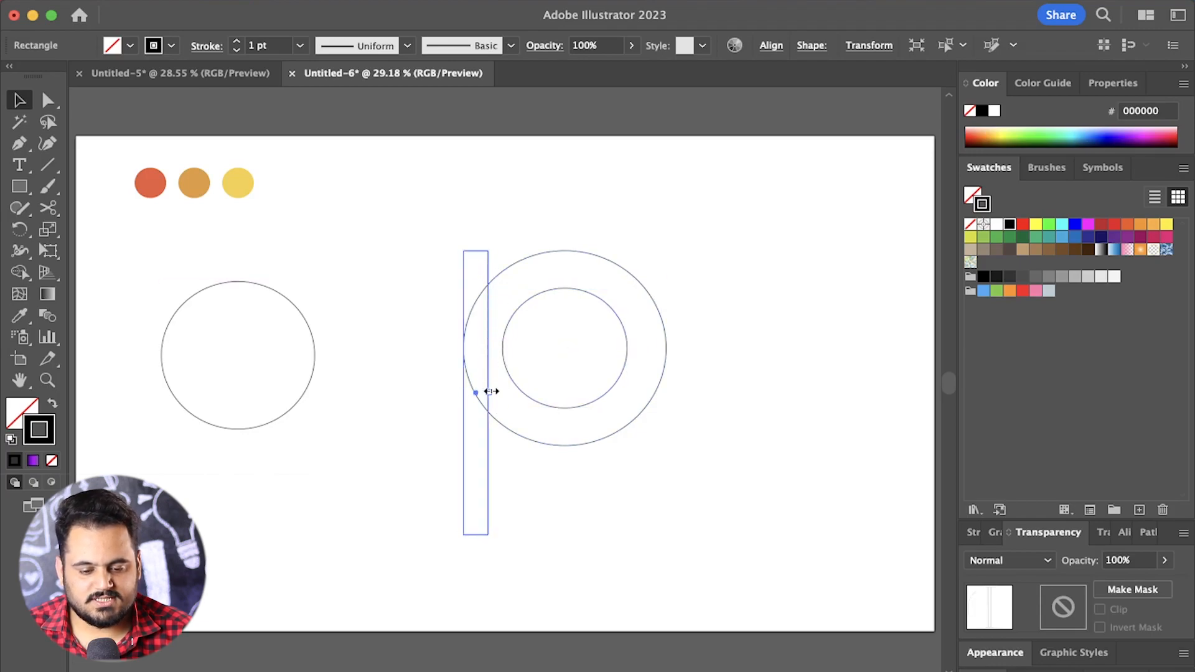
pyautogui.moveTo(489, 391); pyautogui.dragTo(502, 391)
pyautogui.click(860, 273)
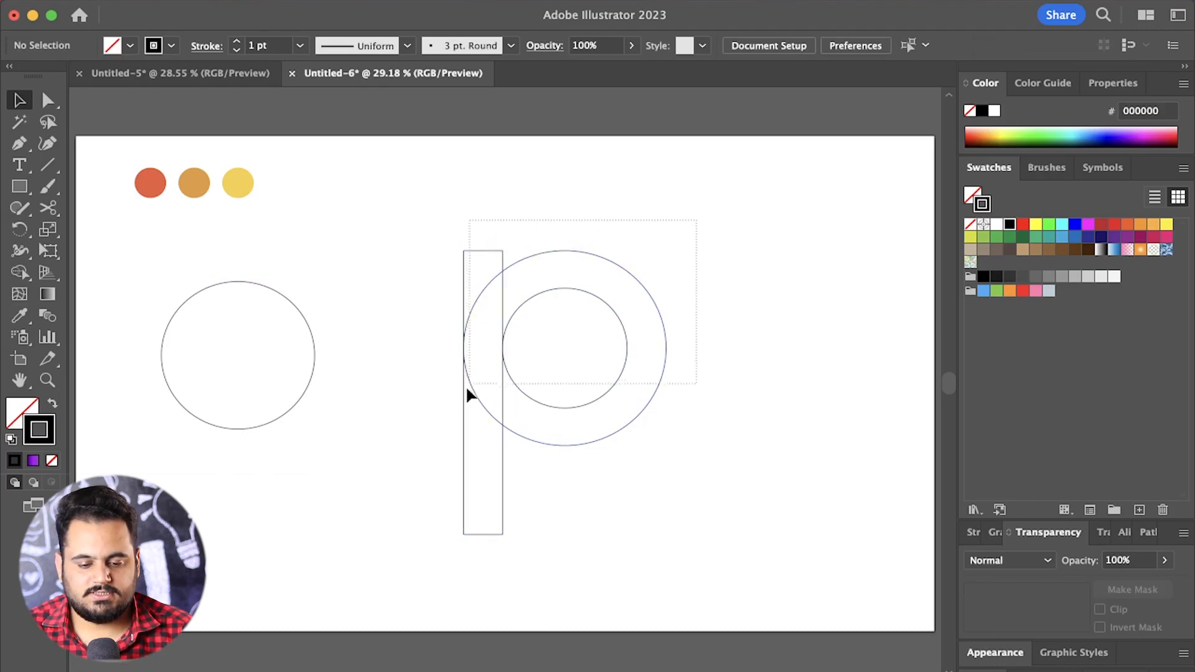
# - Use Shape Builder on the two circles and rectangle to define the ring as the bowl and merge the overlap into the stem
pyautogui.moveTo(467, 388); pyautogui.dragTo(456, 413)
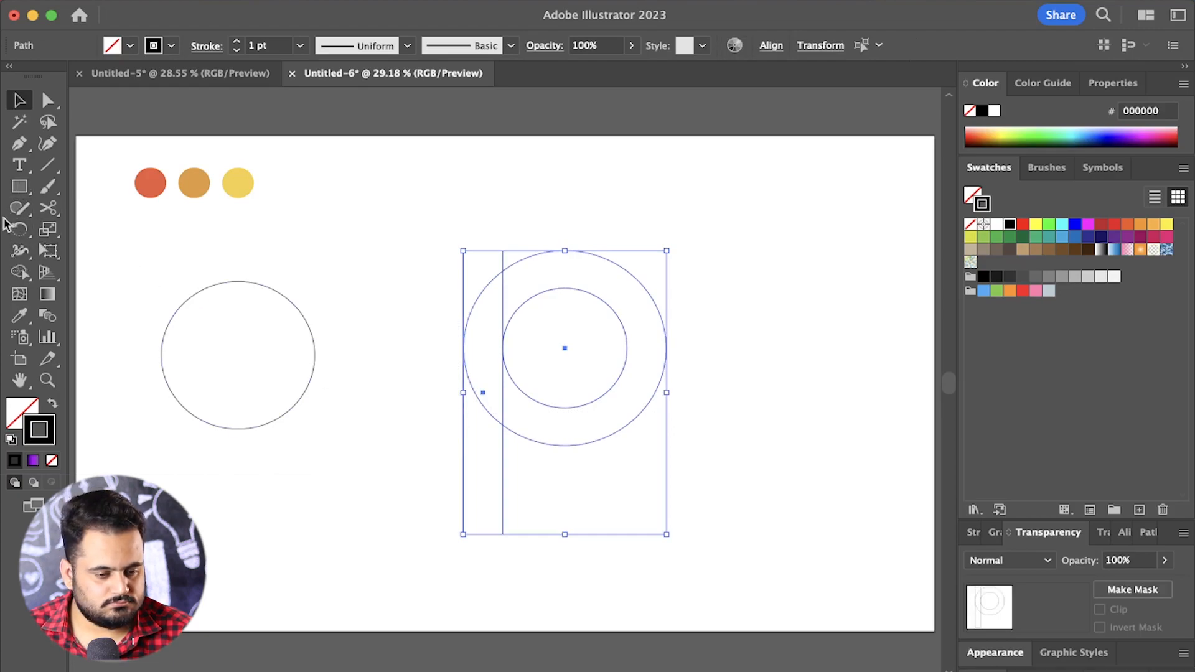
pyautogui.click(19, 272)
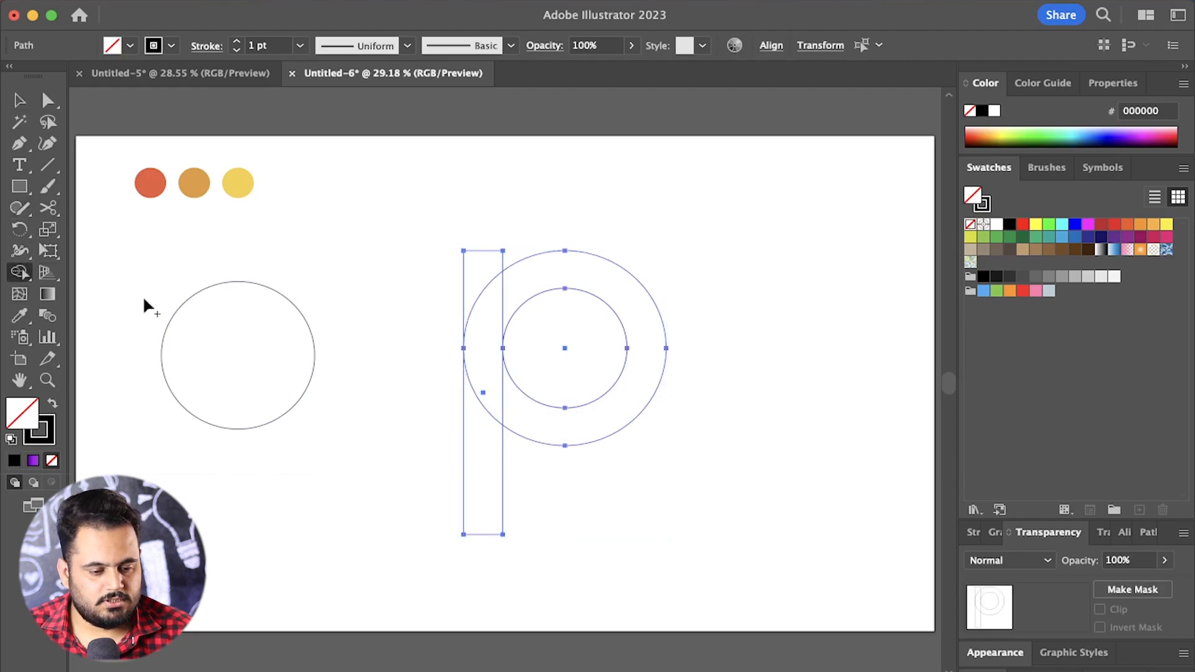
pyautogui.scroll(1, 588, 436)
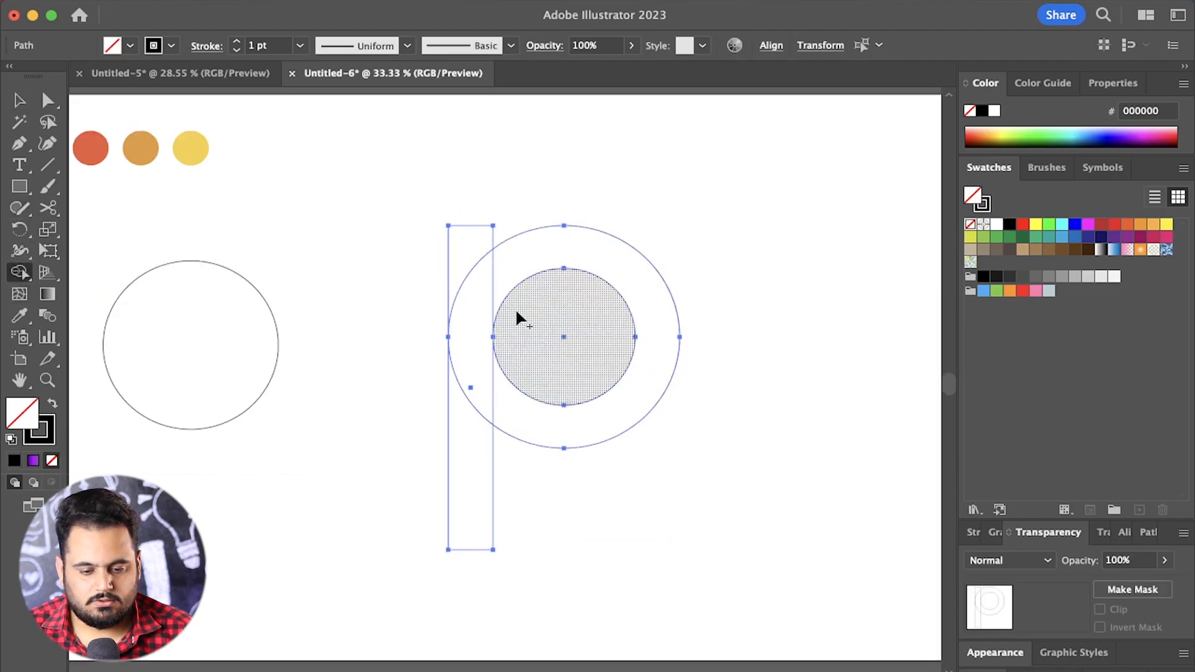
pyautogui.click(505, 266)
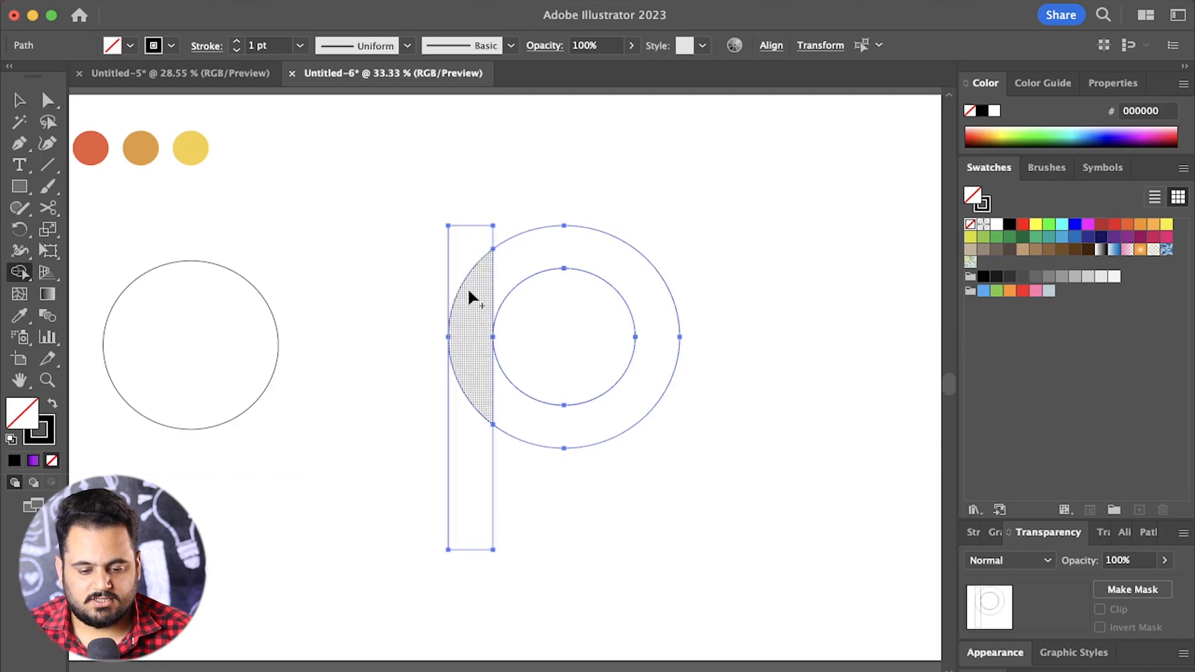
pyautogui.moveTo(468, 286)
pyautogui.mouseDown()
pyautogui.moveTo(460, 408)
pyautogui.moveTo(458, 254)
pyautogui.mouseUp()
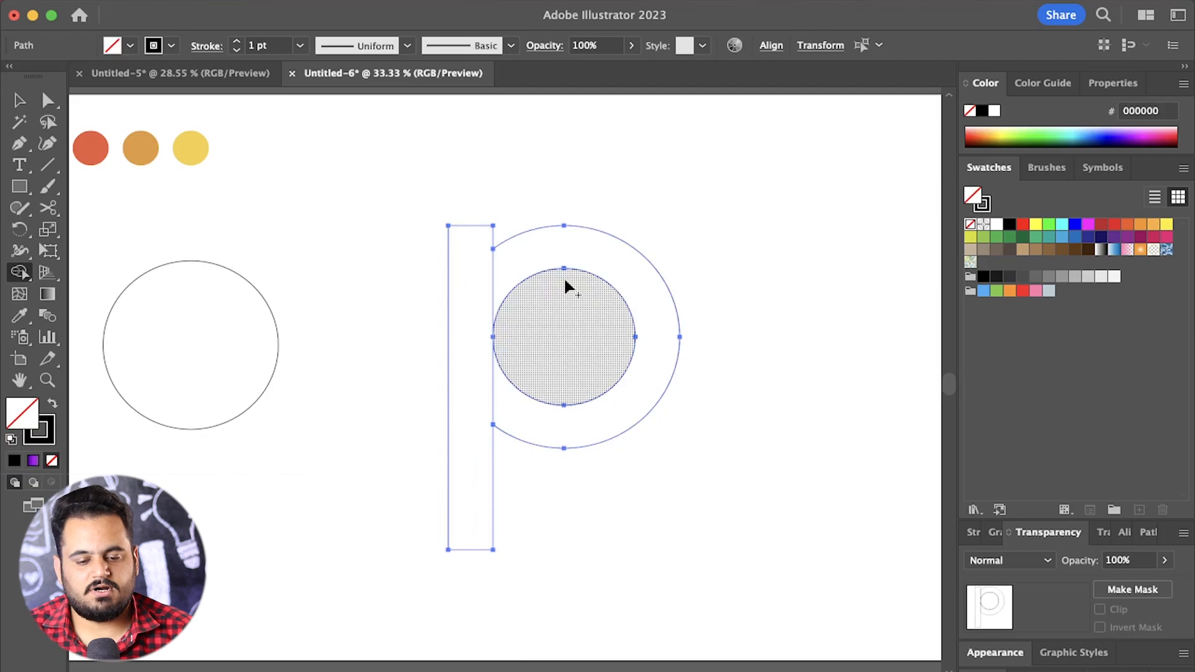
# - Remove the inner circle region with Shape Builder to leave a hole in the p's bowl, and deselect the shapes
pyautogui.keyDown('alt'); pyautogui.click(584, 352); pyautogui.keyUp('alt')
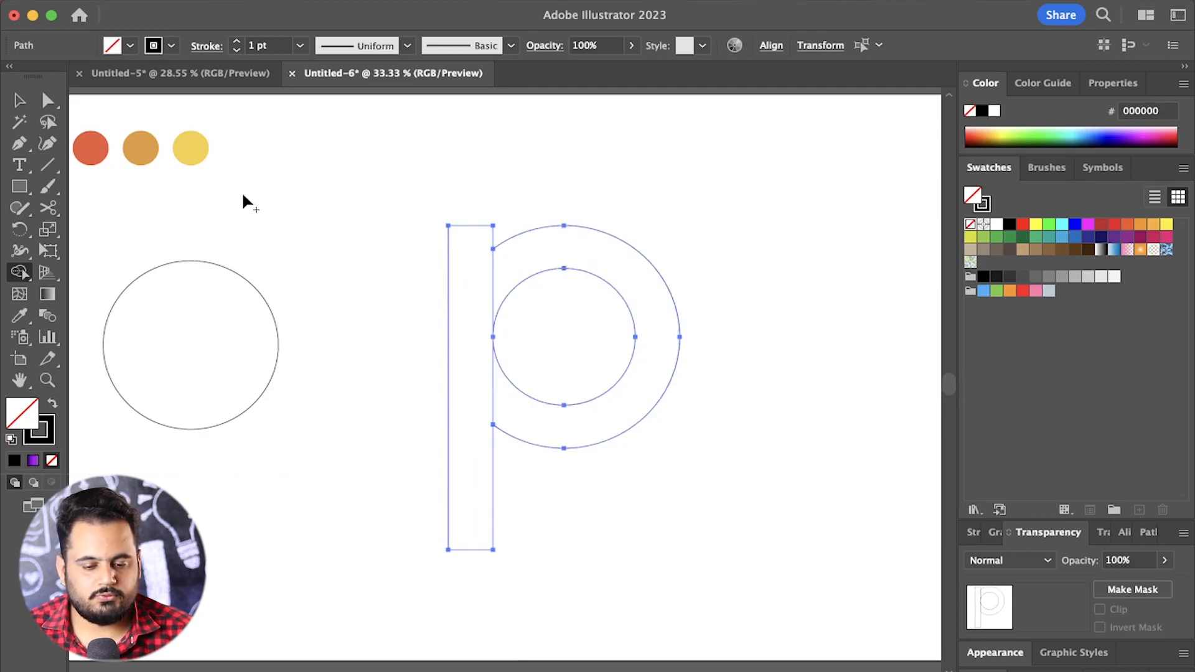
pyautogui.click(19, 100)
pyautogui.click(279, 252)
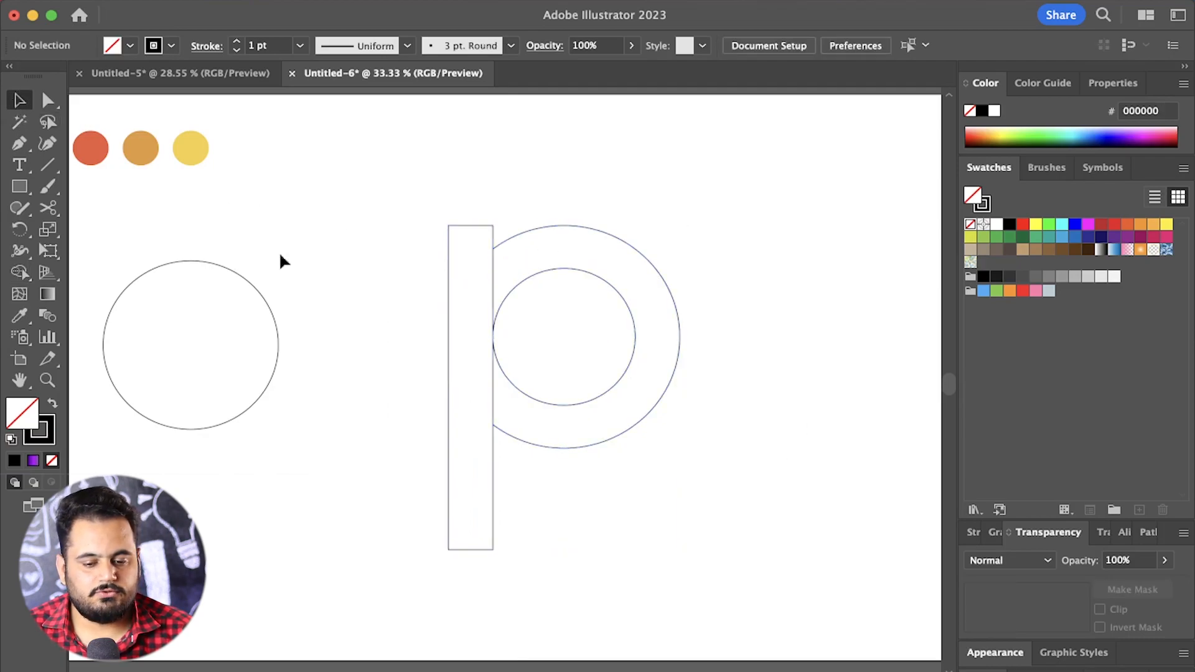
# - Fill the bowl of the p with black and remove its stroke
pyautogui.click(568, 228)
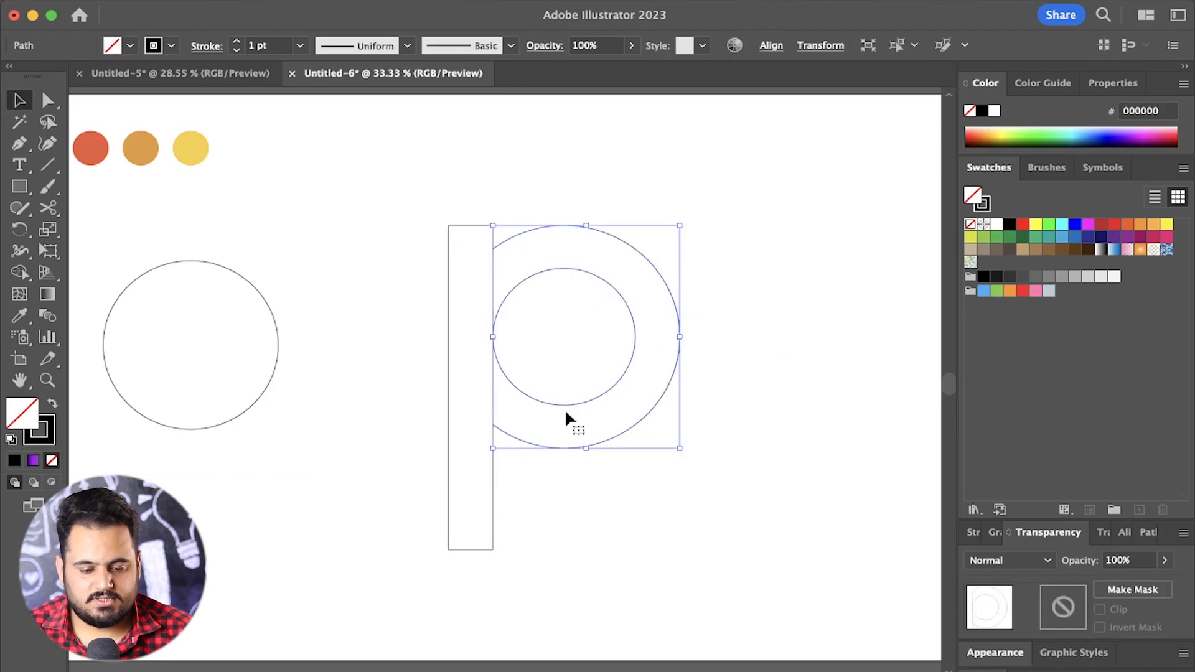
pyautogui.click(534, 463)
pyautogui.click(546, 448)
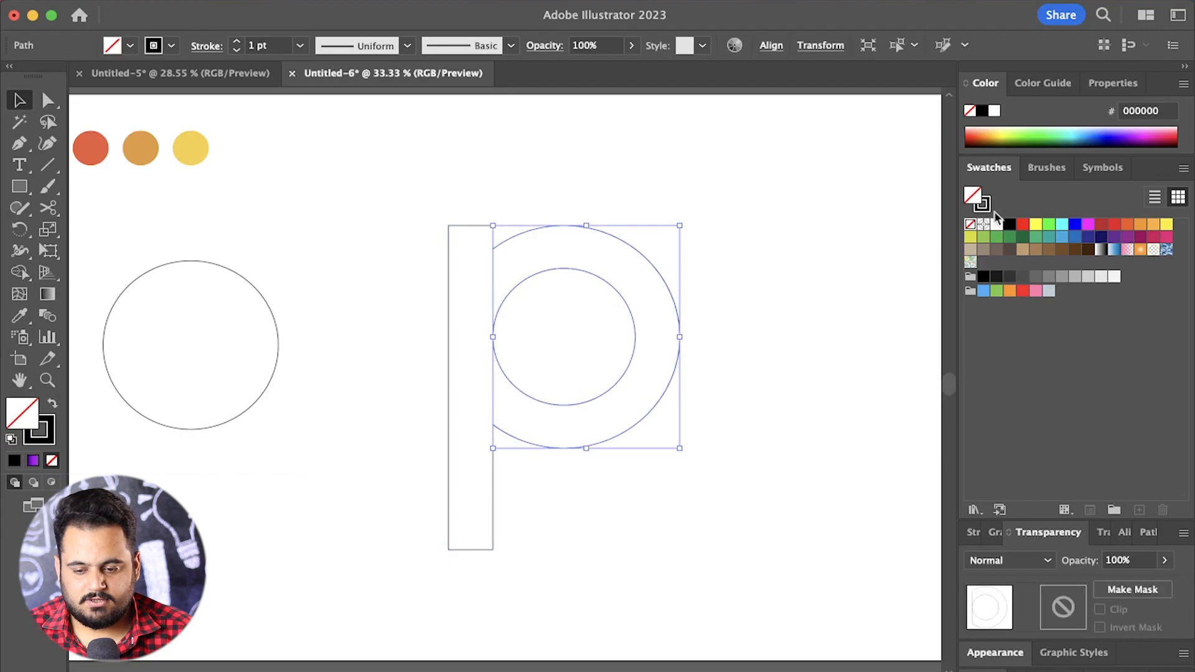
pyautogui.click(1007, 224)
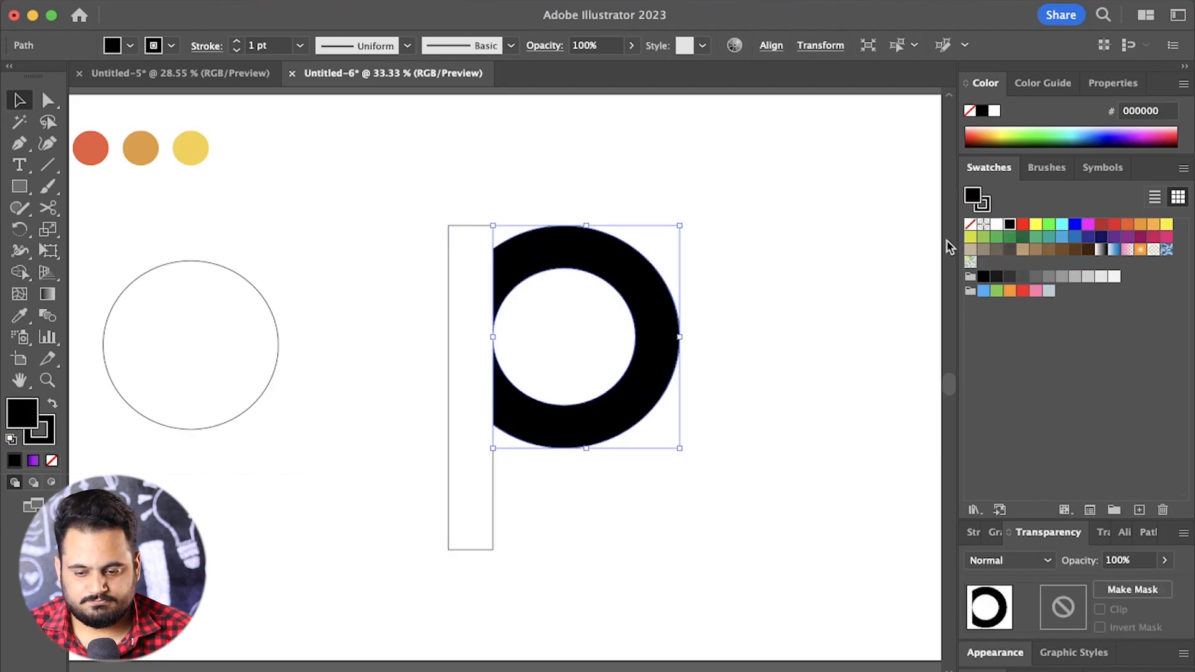
pyautogui.click(984, 205)
pyautogui.click(971, 222)
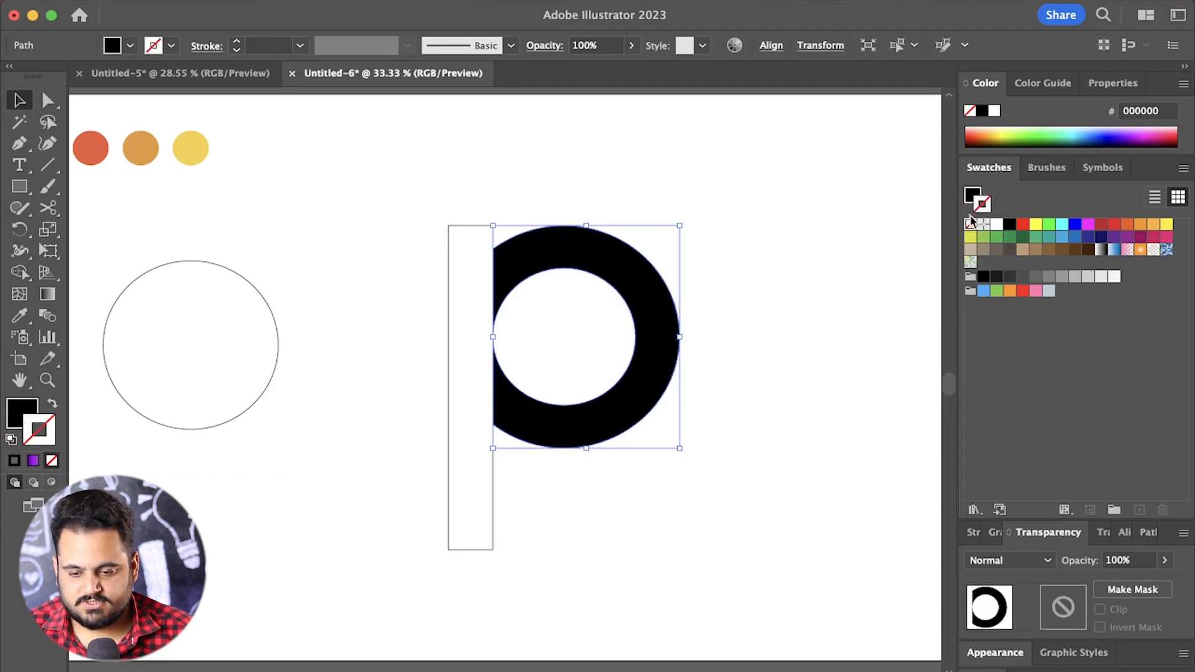
# - Apply the linear gradient to the bowl's fill and delete the gradient's middle colour stop
pyautogui.click(973, 199)
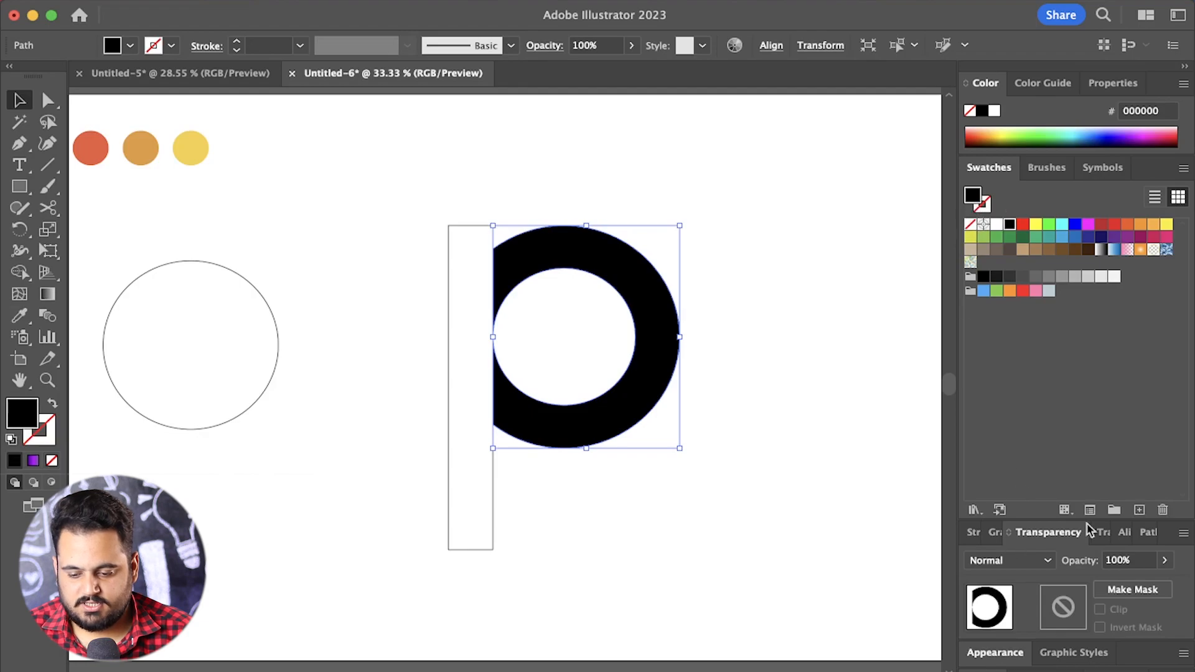
pyautogui.click(996, 533)
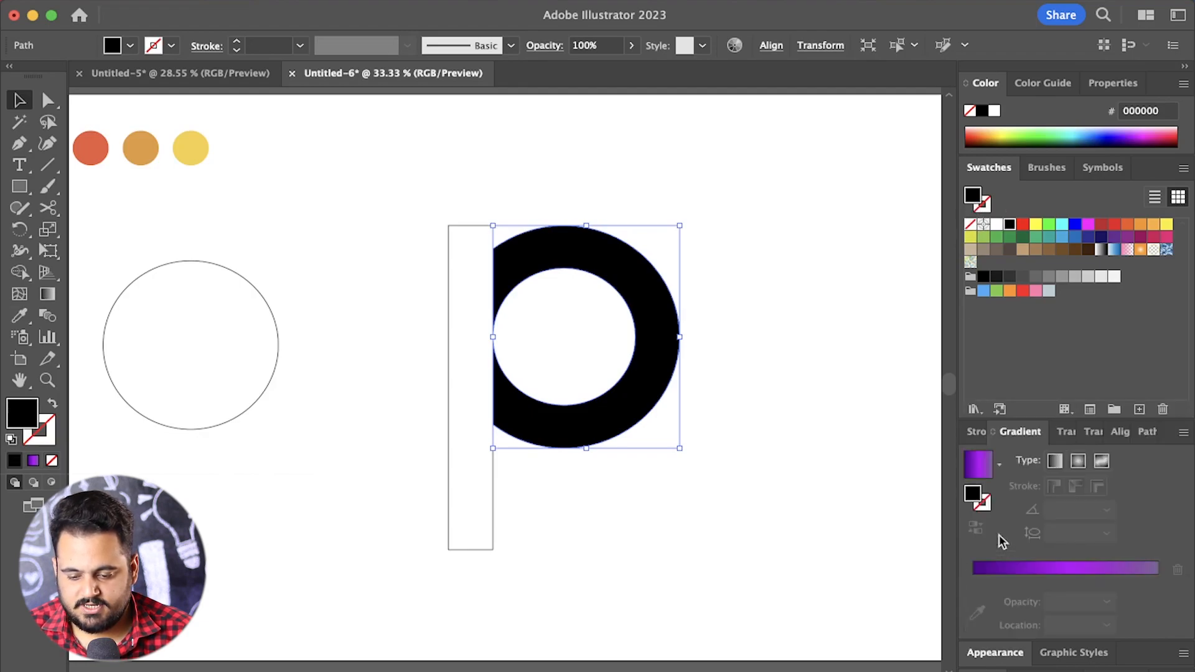
pyautogui.click(978, 479)
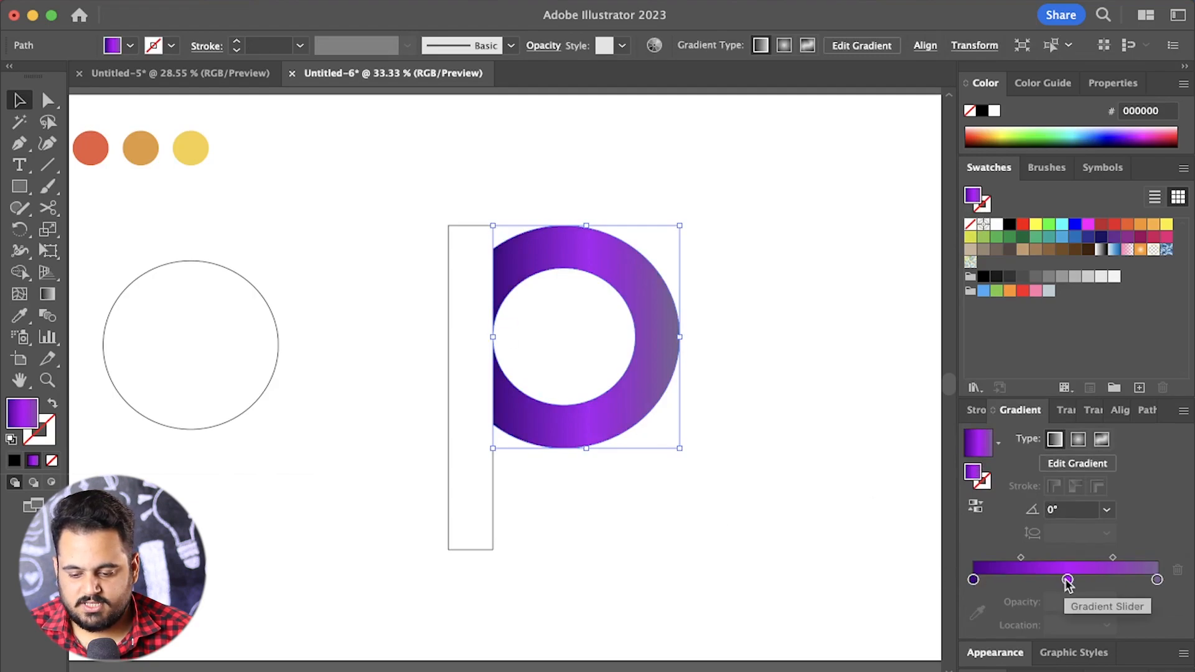
pyautogui.moveTo(1067, 582); pyautogui.dragTo(1177, 570)
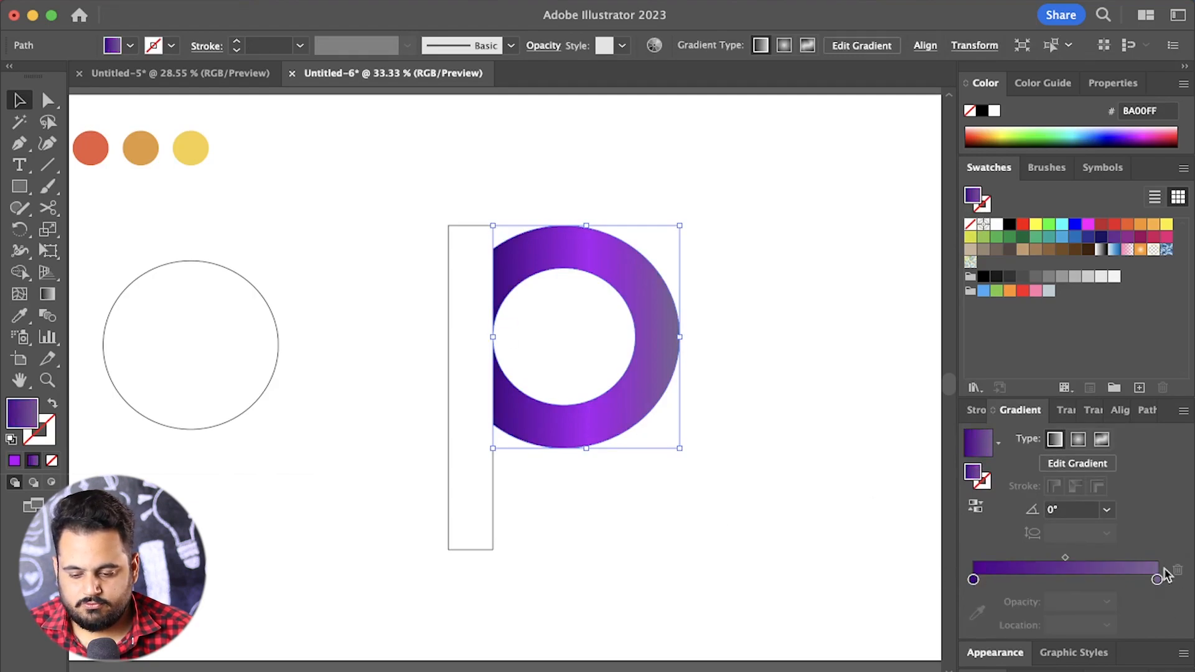
# - Set the gradient's starting colour stop to FF512F by sampling the red circle
pyautogui.click(974, 580)
pyautogui.doubleClick(974, 581)
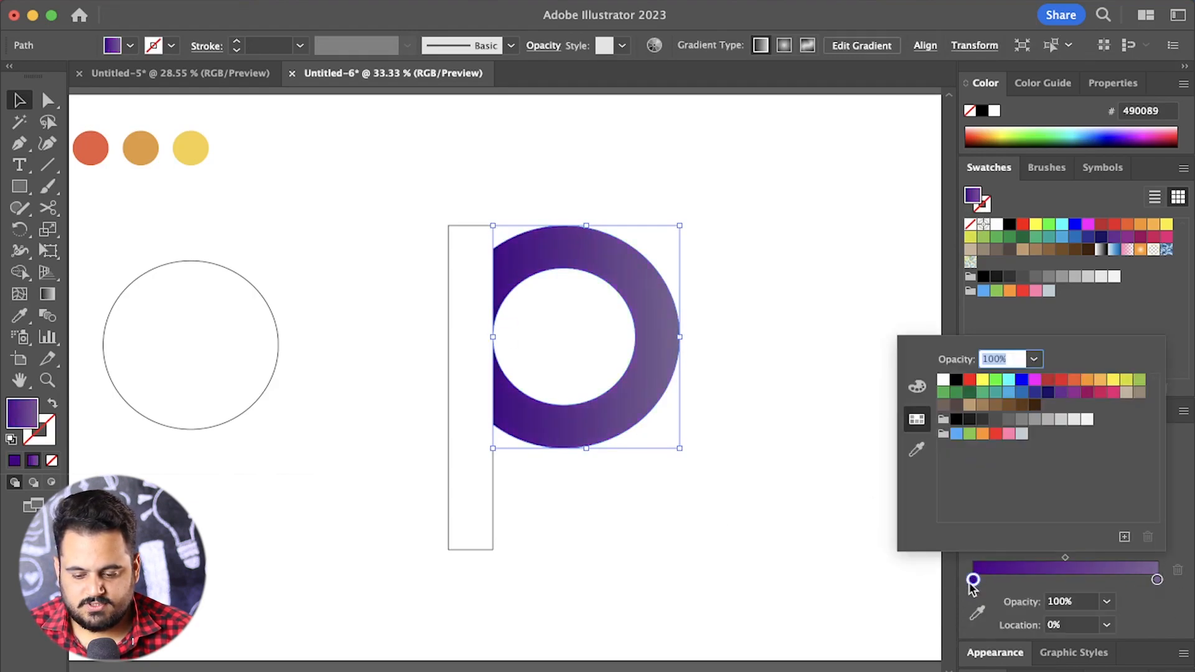
pyautogui.click(916, 449)
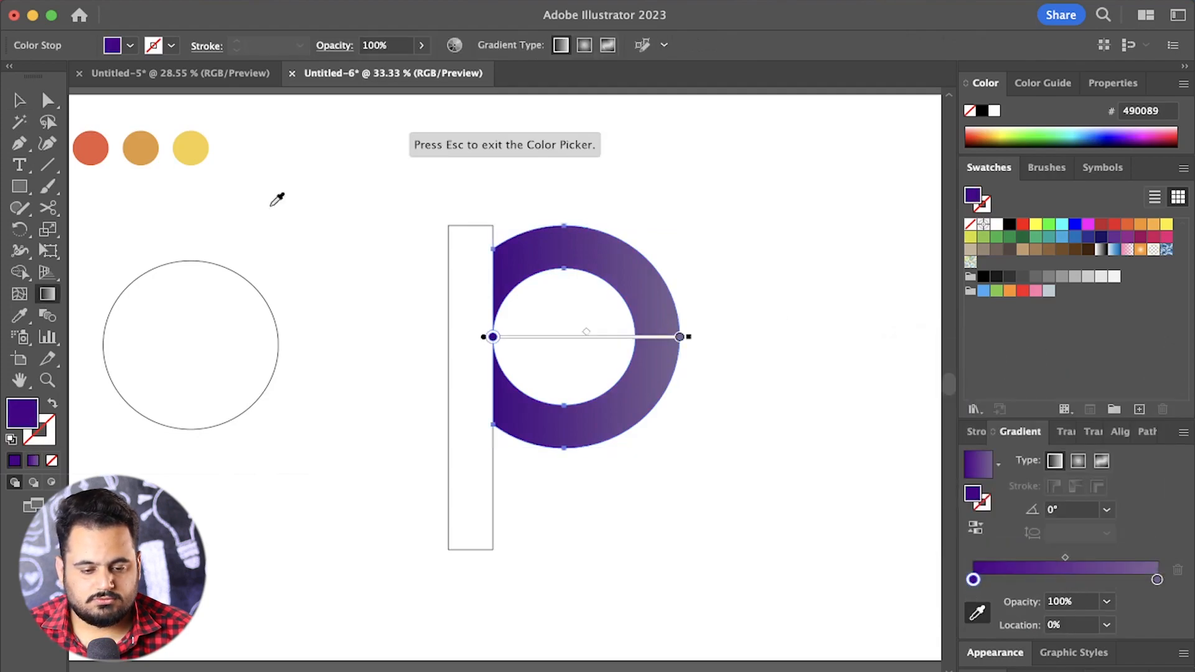
pyautogui.click(92, 146)
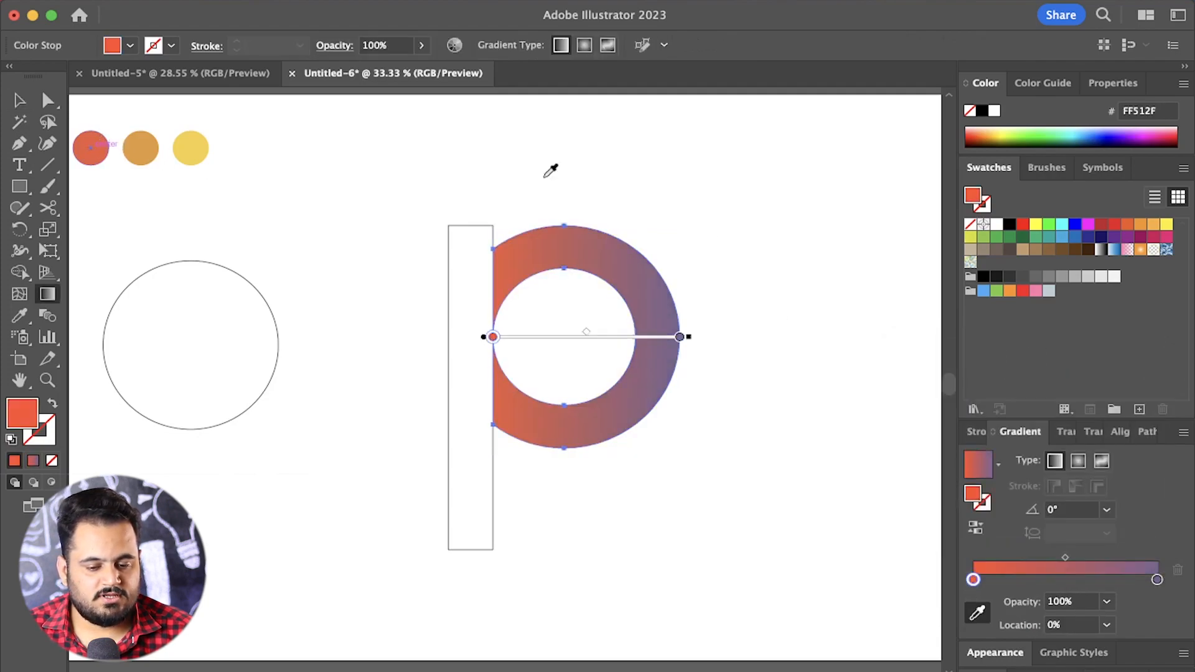
# - Set the gradient's end colour stop to F09819 by sampling the orange circle, and deselect the bowl
pyautogui.doubleClick(1158, 579)
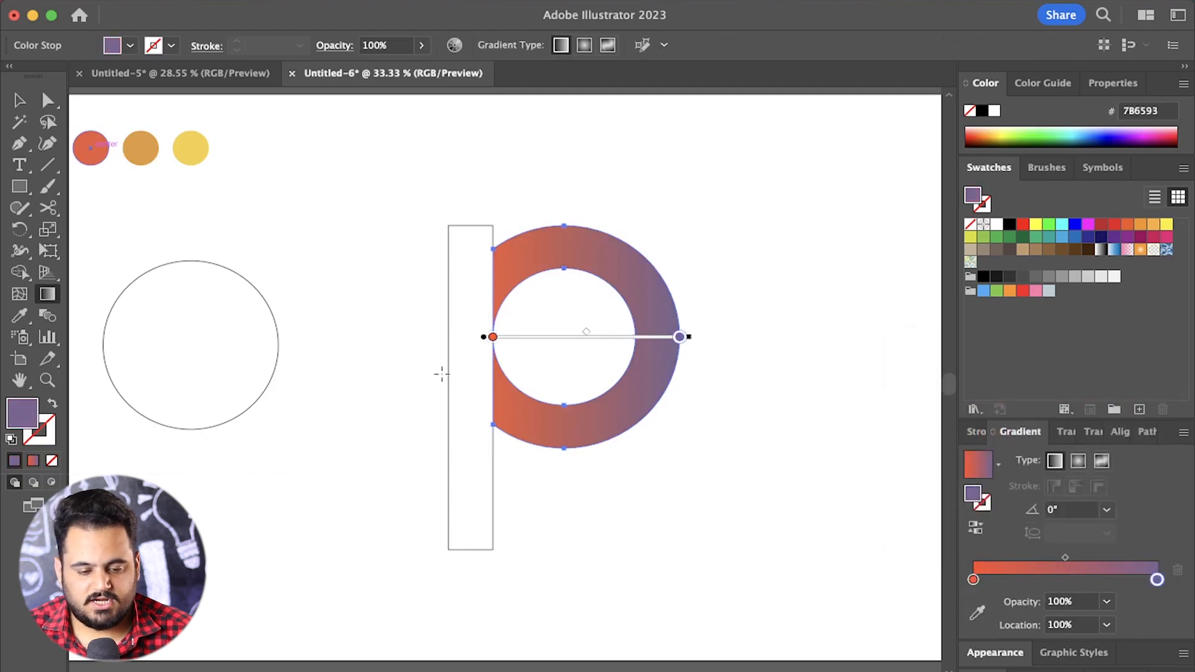
pyautogui.click(978, 611)
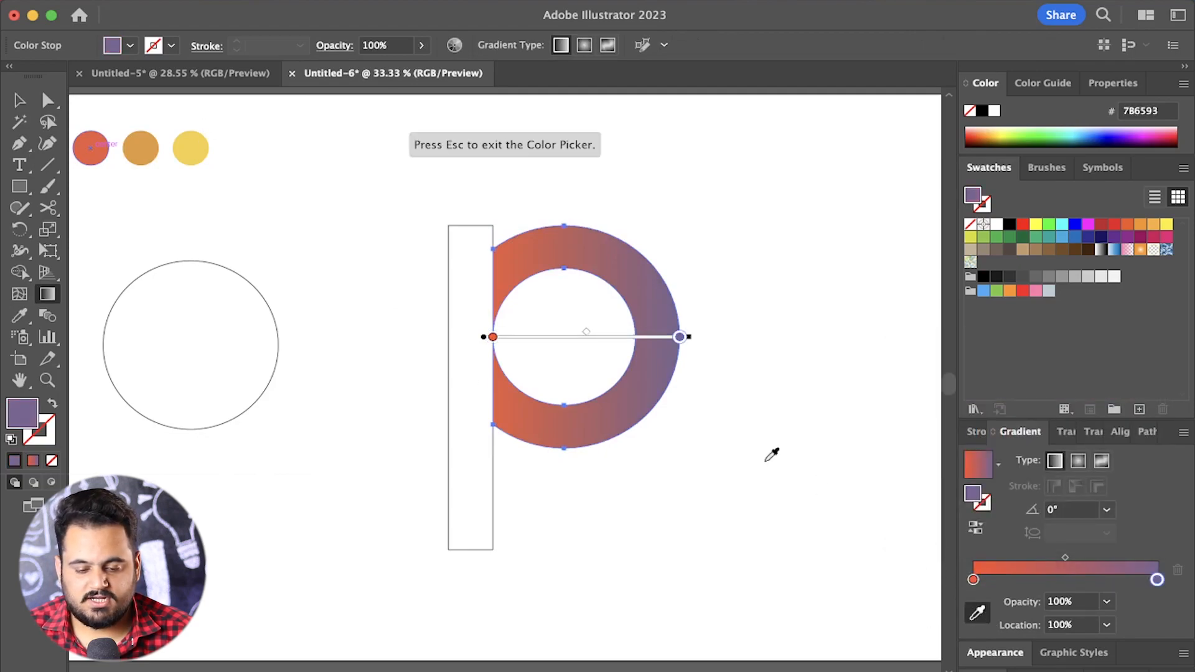
pyautogui.click(203, 148)
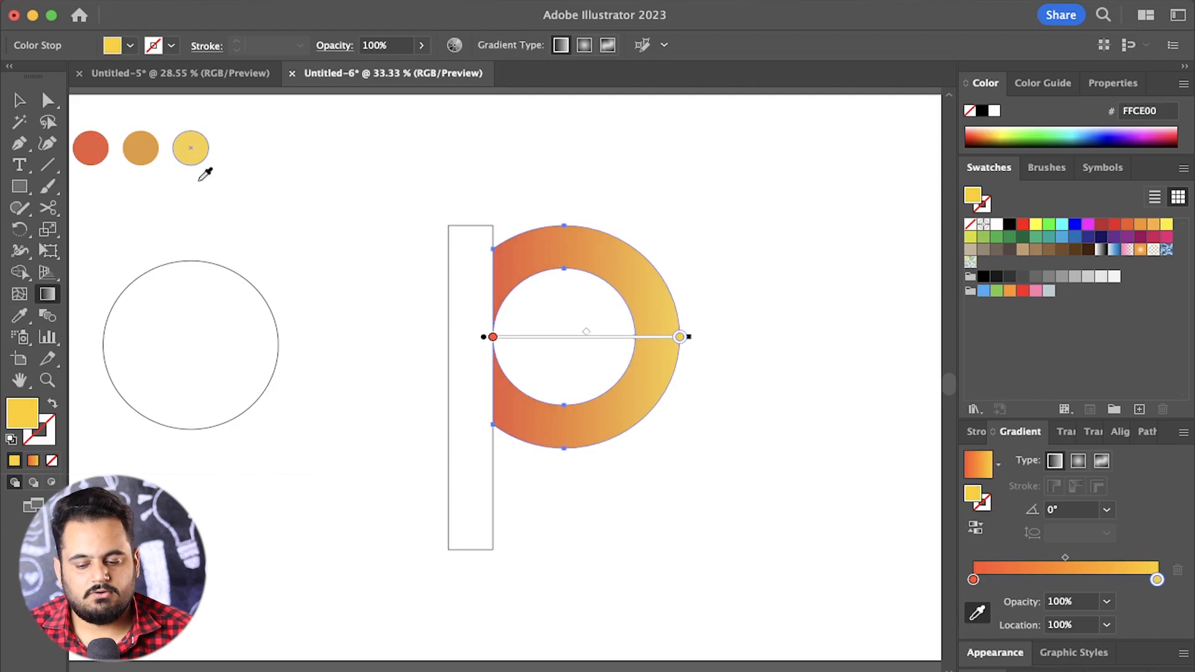
pyautogui.click(153, 149)
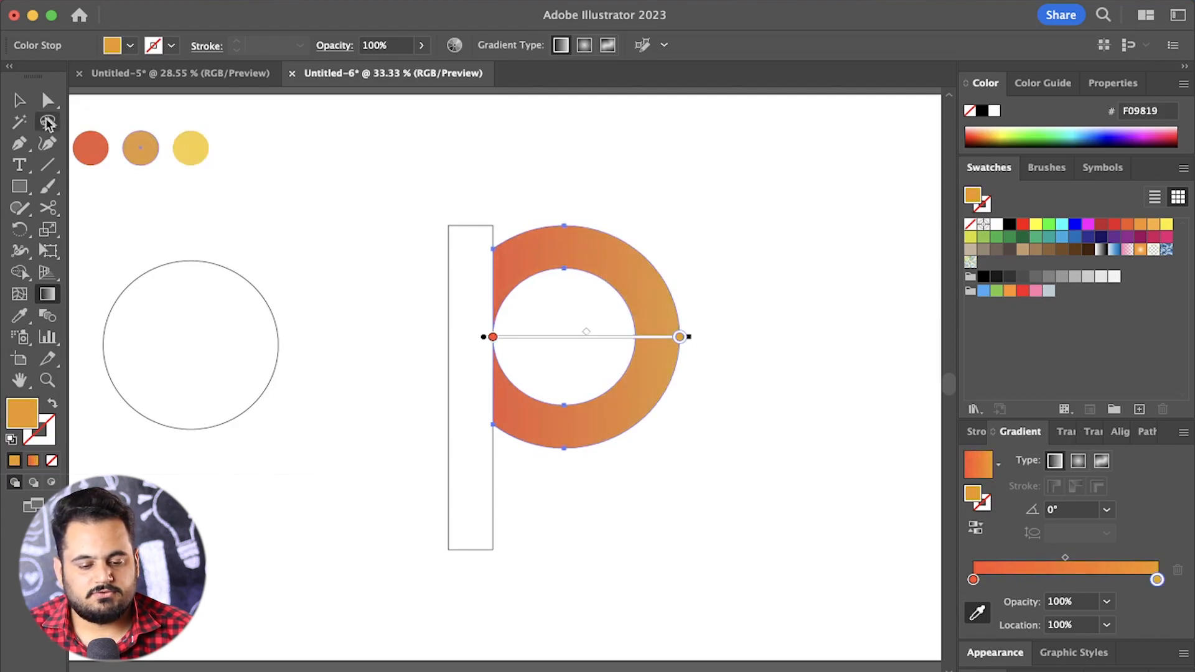
pyautogui.click(20, 101)
pyautogui.click(502, 171)
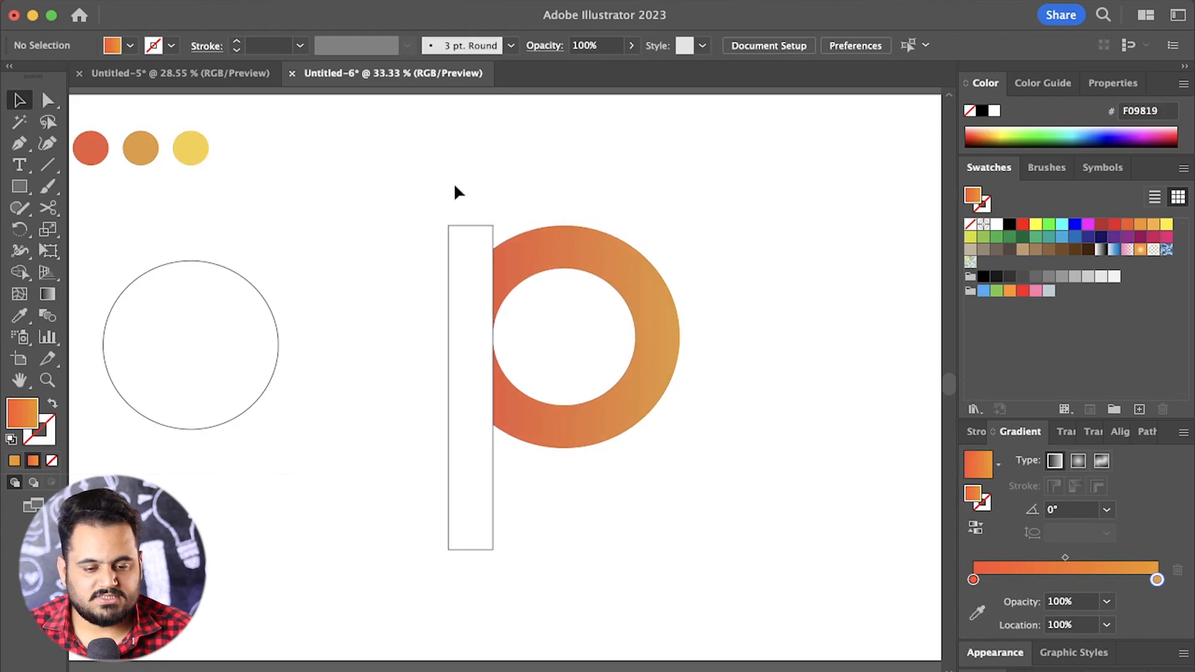
# - Create a new swatch colour group from the red, orange and yellow circles, using the selected artwork, and deselect them
pyautogui.click(187, 151)
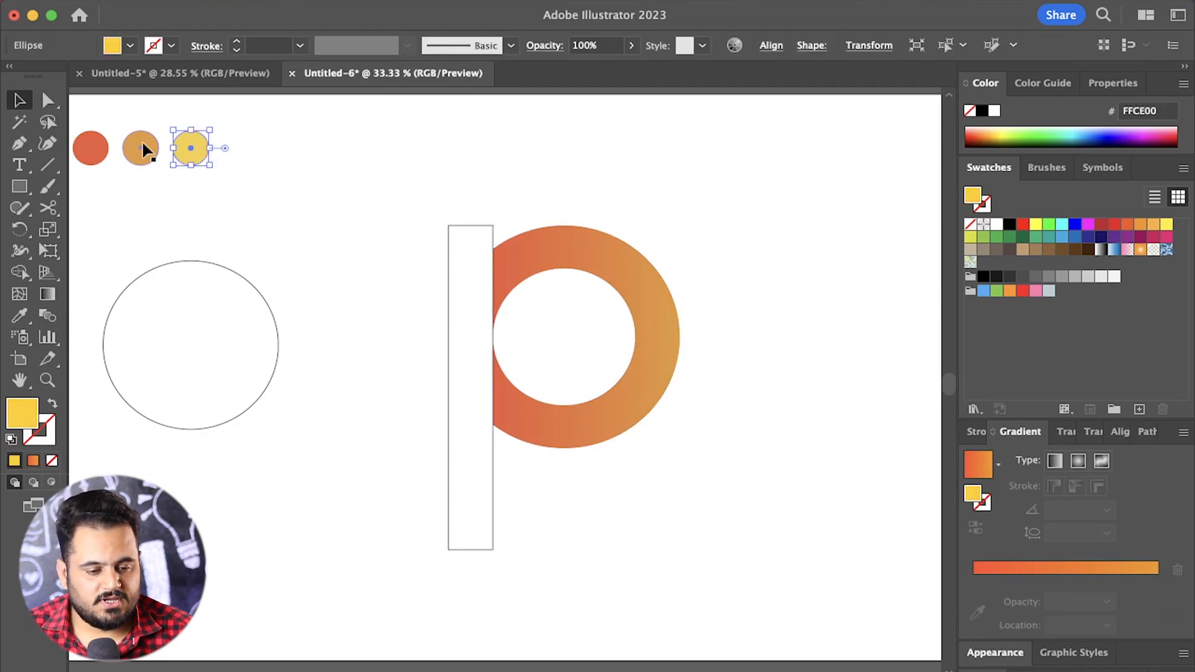
pyautogui.keyDown('shift'); pyautogui.click(144, 148); pyautogui.keyUp('shift')
pyautogui.keyDown('shift'); pyautogui.click(97, 150); pyautogui.keyUp('shift')
pyautogui.click(1184, 168)
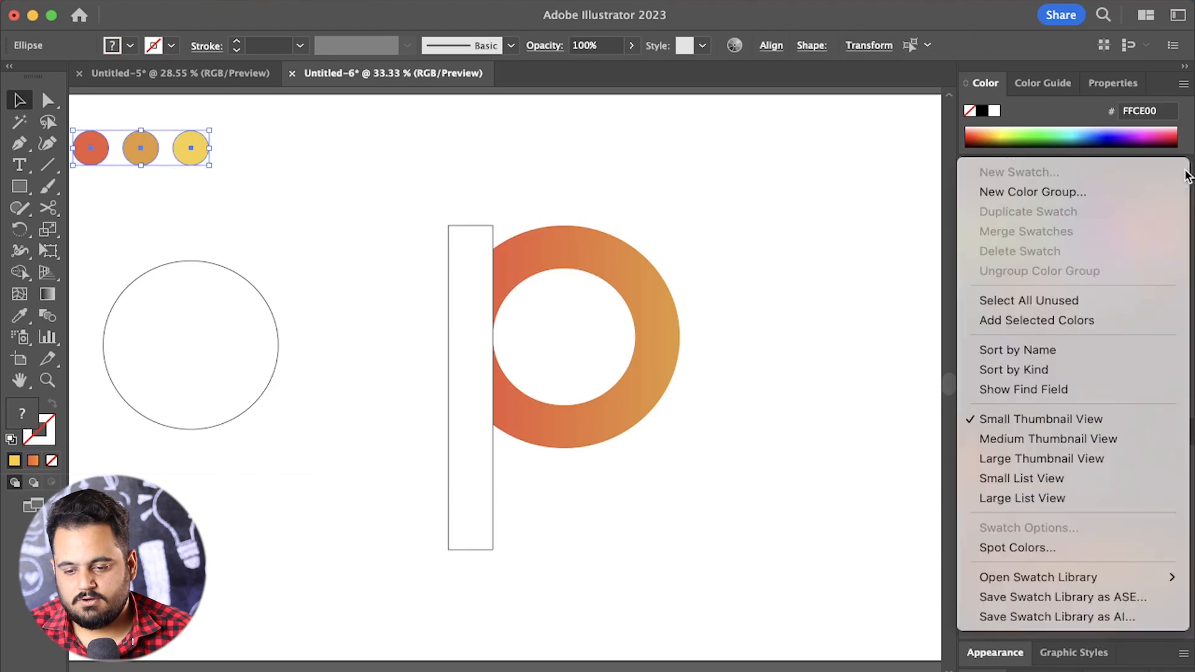
pyautogui.click(1158, 191)
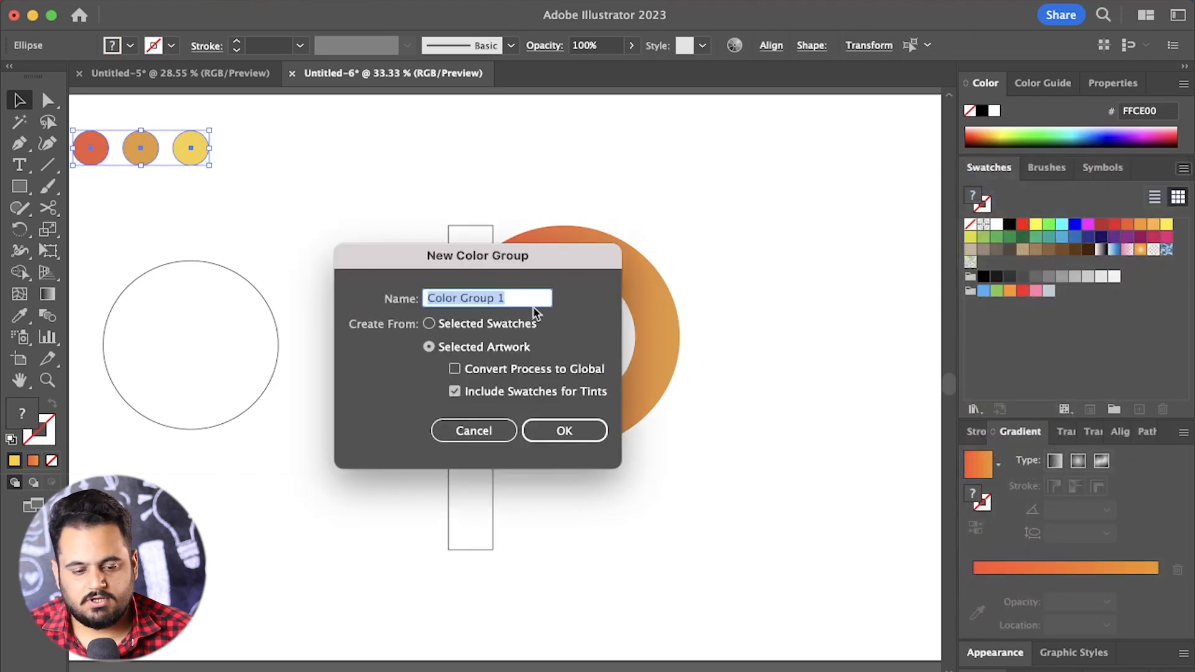
pyautogui.click(597, 433)
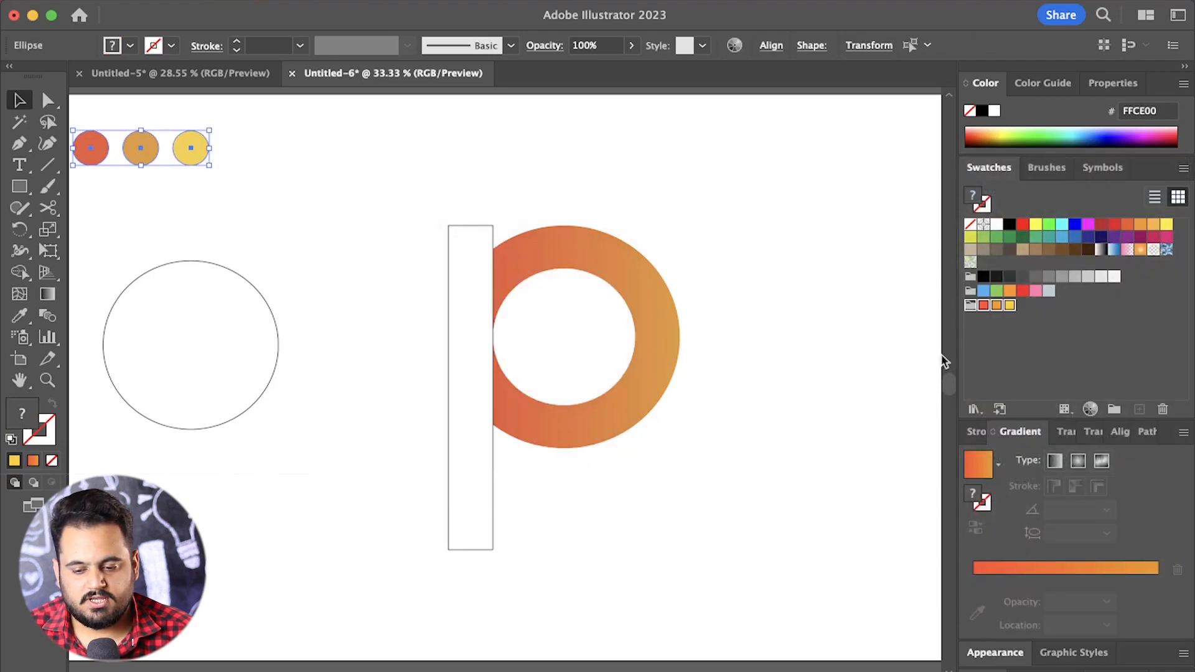
pyautogui.click(828, 320)
# - Fill the stem rectangle of the p with the red-to-orange linear gradient and remove its stroke
pyautogui.moveTo(388, 470); pyautogui.dragTo(388, 470)
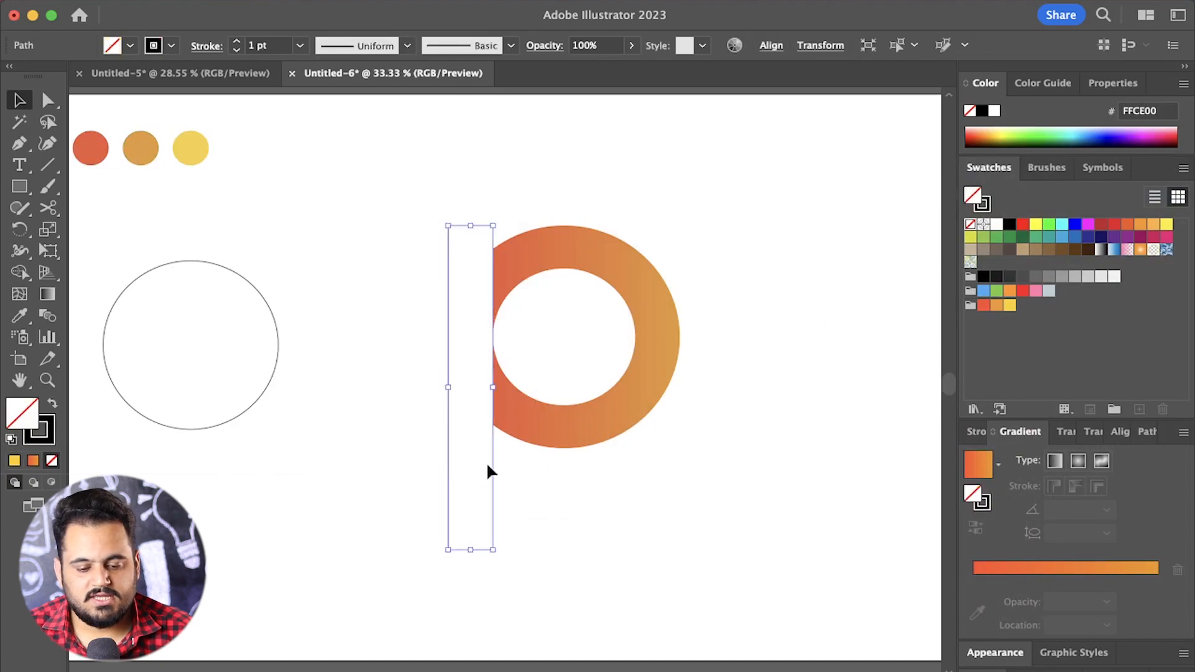
pyautogui.click(979, 469)
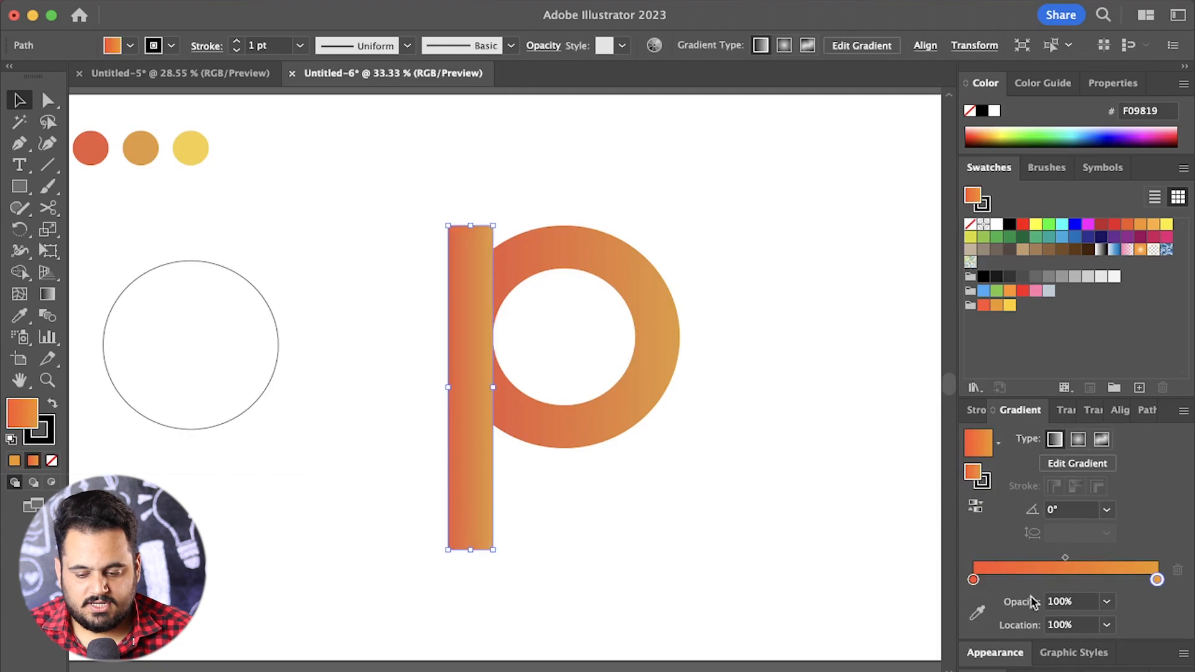
pyautogui.click(982, 205)
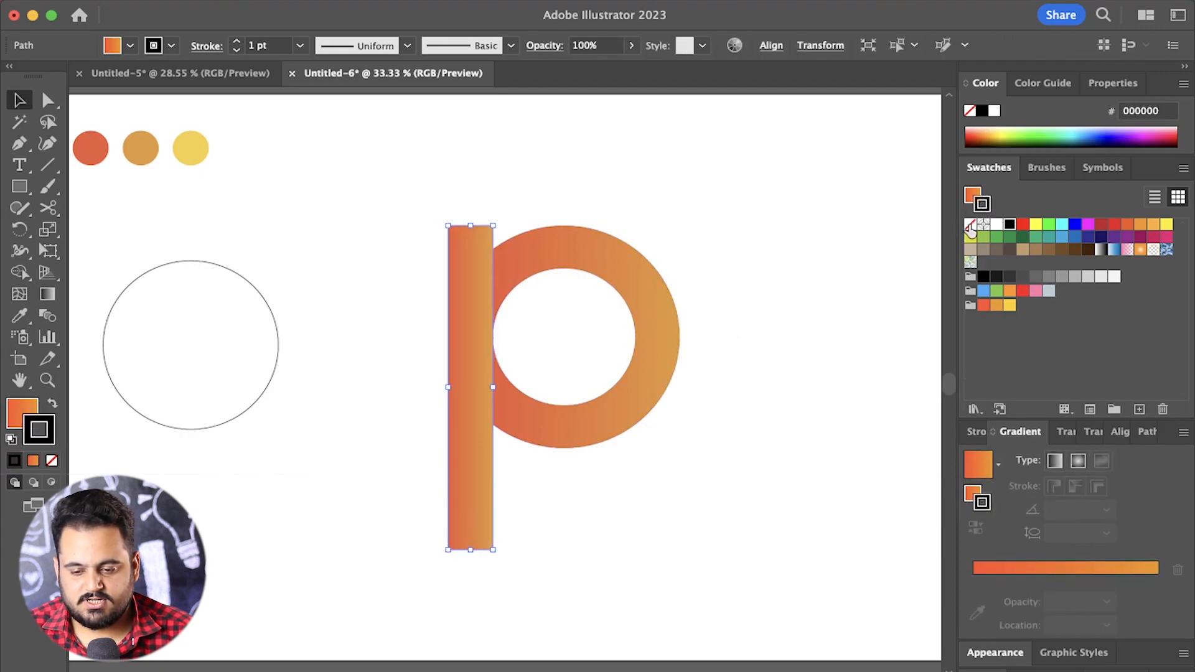
pyautogui.click(971, 227)
pyautogui.click(973, 196)
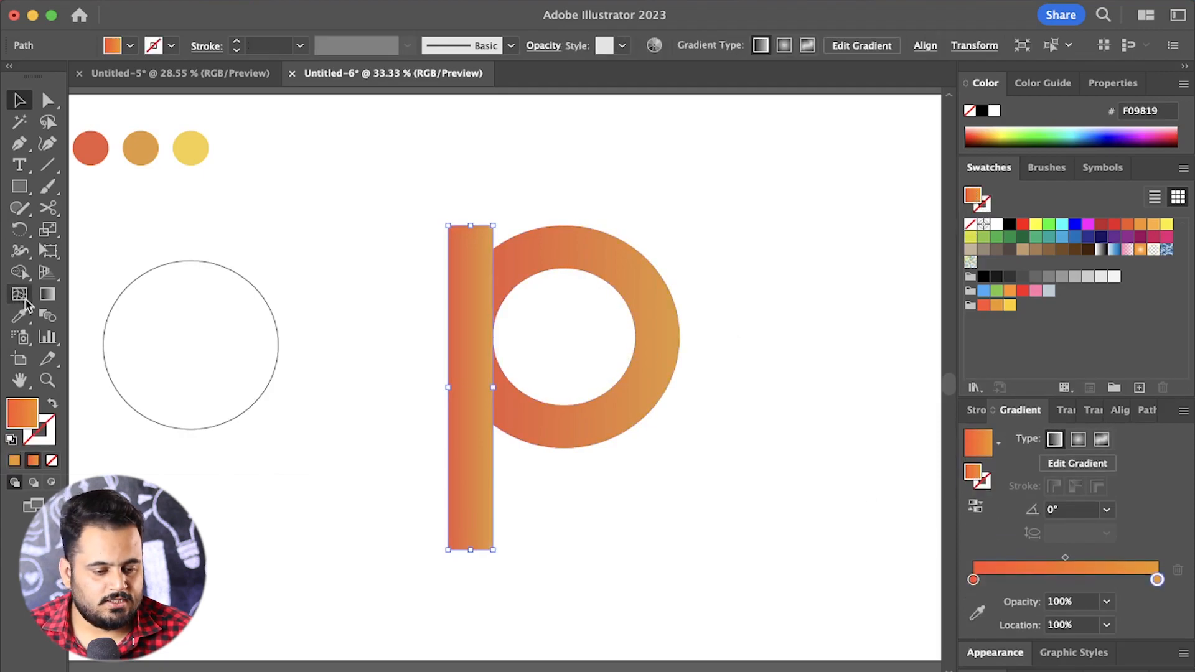
# - Redraw the stem's gradient vertically at -90°, running from red just above the stem to orange just below it
pyautogui.click(54, 299)
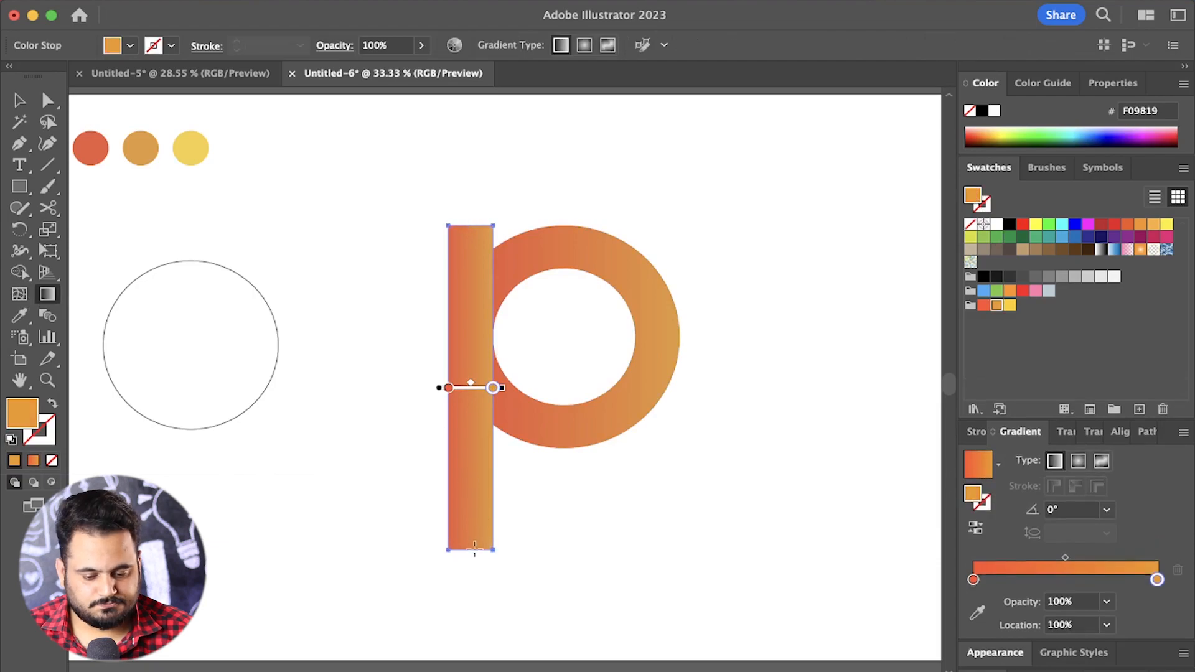
pyautogui.moveTo(475, 550)
pyautogui.mouseDown()
pyautogui.moveTo(472, 205)
pyautogui.moveTo(487, 268)
pyautogui.moveTo(488, 568)
pyautogui.moveTo(449, 567)
pyautogui.mouseUp()
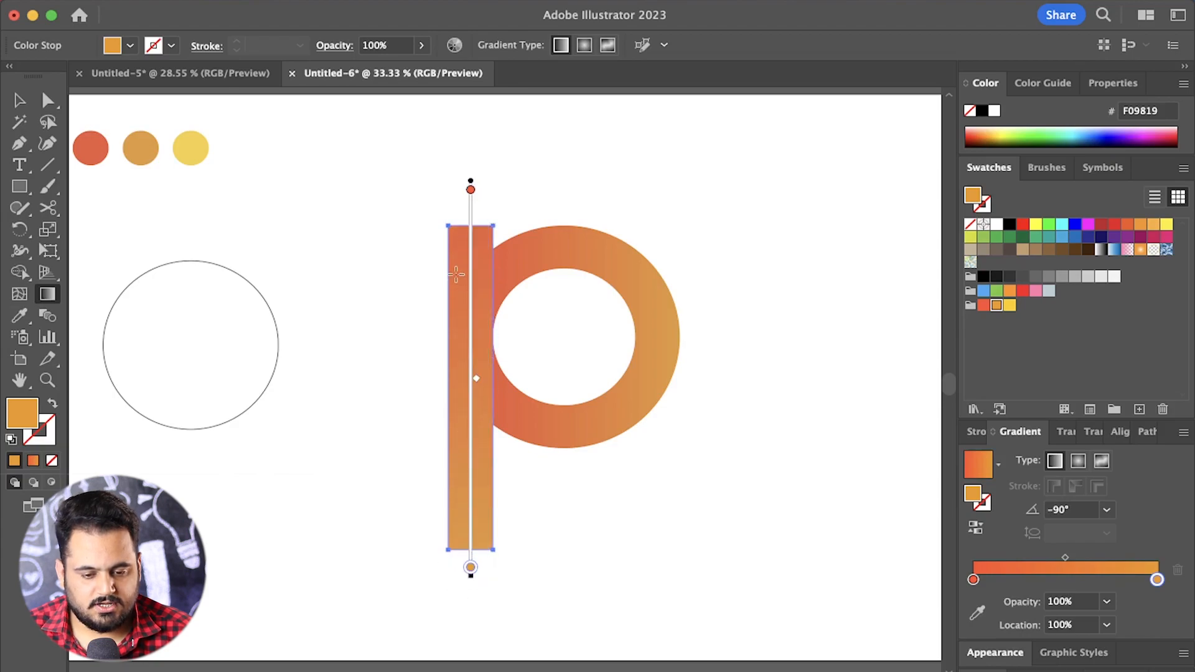
pyautogui.moveTo(486, 203); pyautogui.dragTo(487, 589)
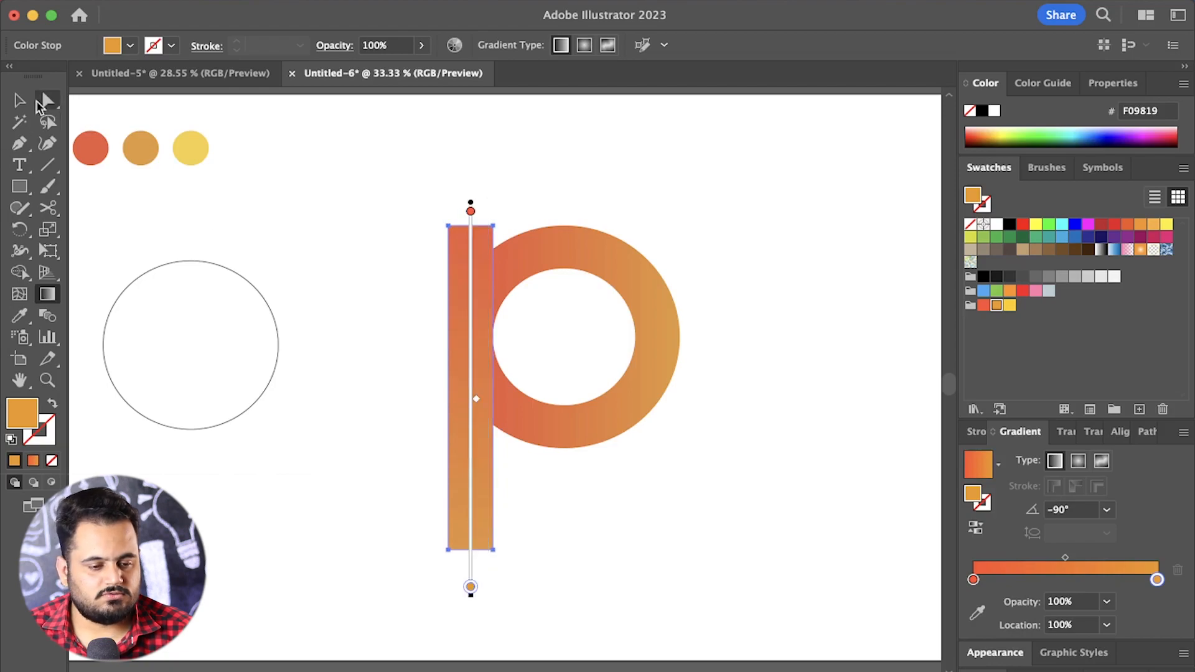
pyautogui.click(19, 99)
# - Reverse the bowl's gradient to -180°, running horizontally from red beyond the bowl's outer edge to orange beside the stem
pyautogui.click(567, 229)
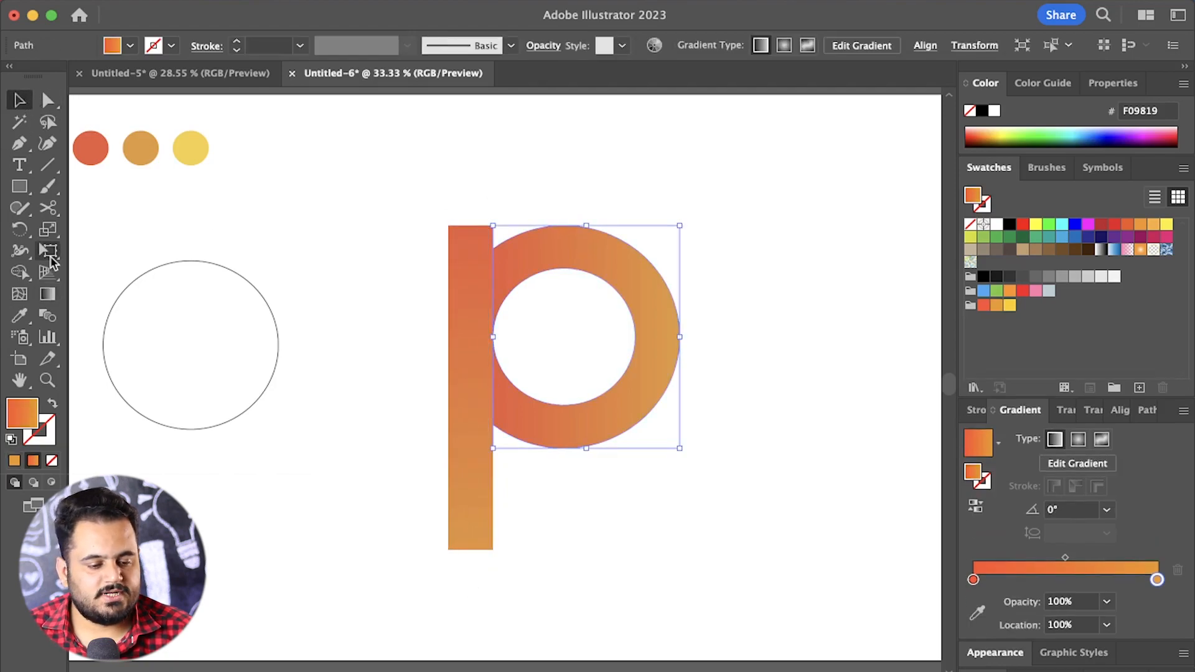
pyautogui.click(48, 294)
pyautogui.moveTo(439, 337); pyautogui.dragTo(552, 337)
pyautogui.moveTo(718, 337); pyautogui.dragTo(519, 337)
pyautogui.moveTo(685, 352)
pyautogui.mouseDown()
pyautogui.moveTo(499, 352)
pyautogui.moveTo(579, 352)
pyautogui.moveTo(519, 352)
pyautogui.mouseUp()
pyautogui.moveTo(703, 319)
pyautogui.mouseDown()
pyautogui.moveTo(436, 319)
pyautogui.moveTo(499, 320)
pyautogui.moveTo(501, 337)
pyautogui.mouseUp()
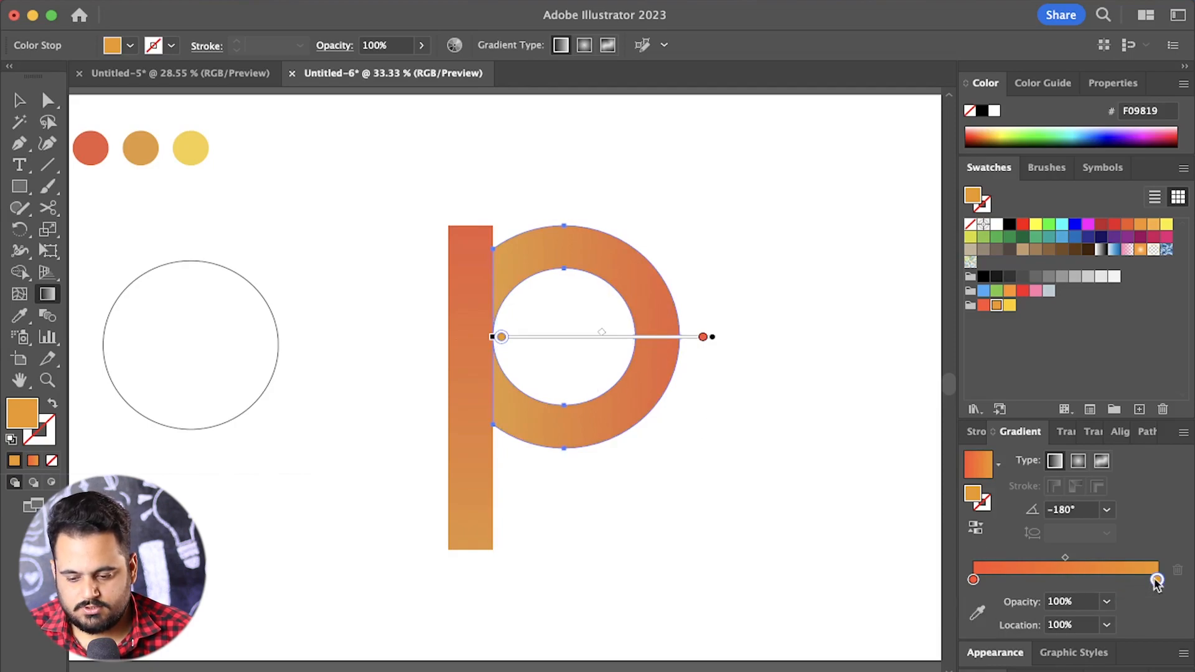
# - Set the bowl gradient's orange stop to yellow FFCE00, and redraw the gradient at 180° from beyond the outer edge into the stem
pyautogui.doubleClick(1157, 580)
pyautogui.click(983, 448)
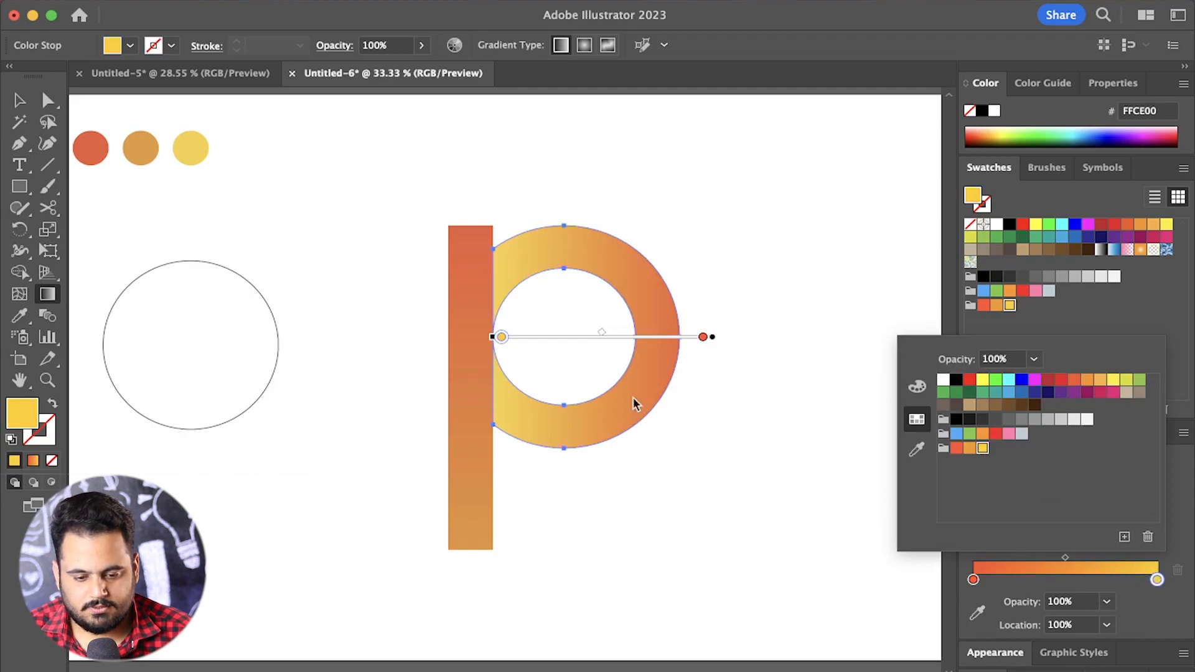
pyautogui.click(757, 367)
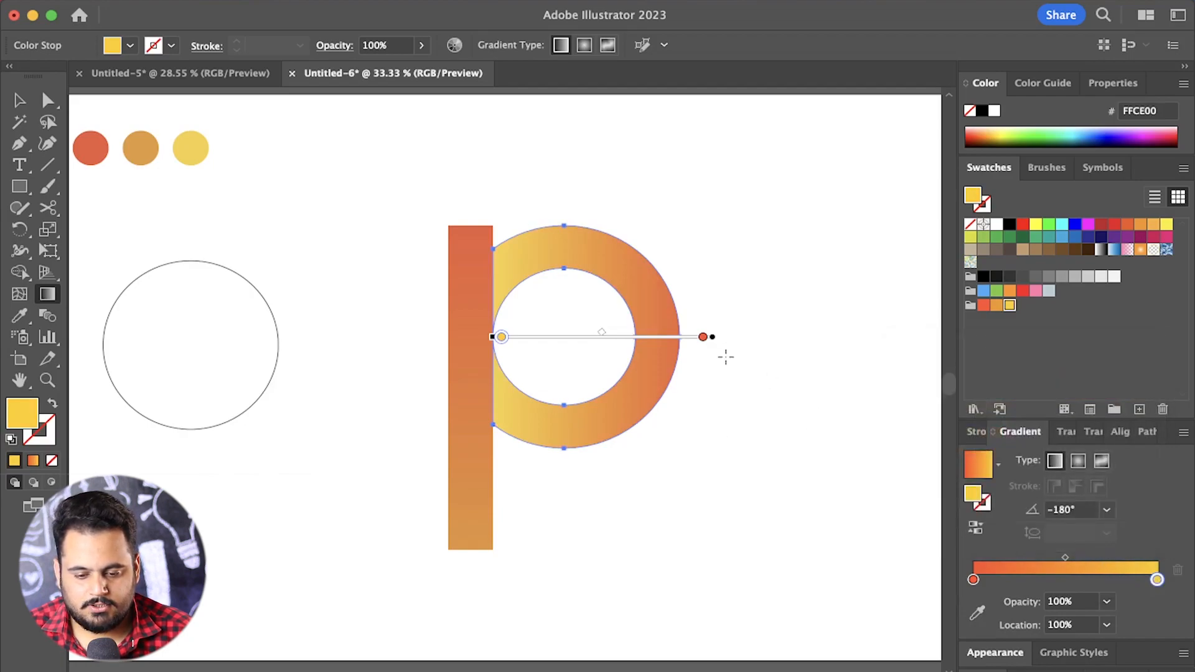
pyautogui.moveTo(726, 357); pyautogui.dragTo(457, 344)
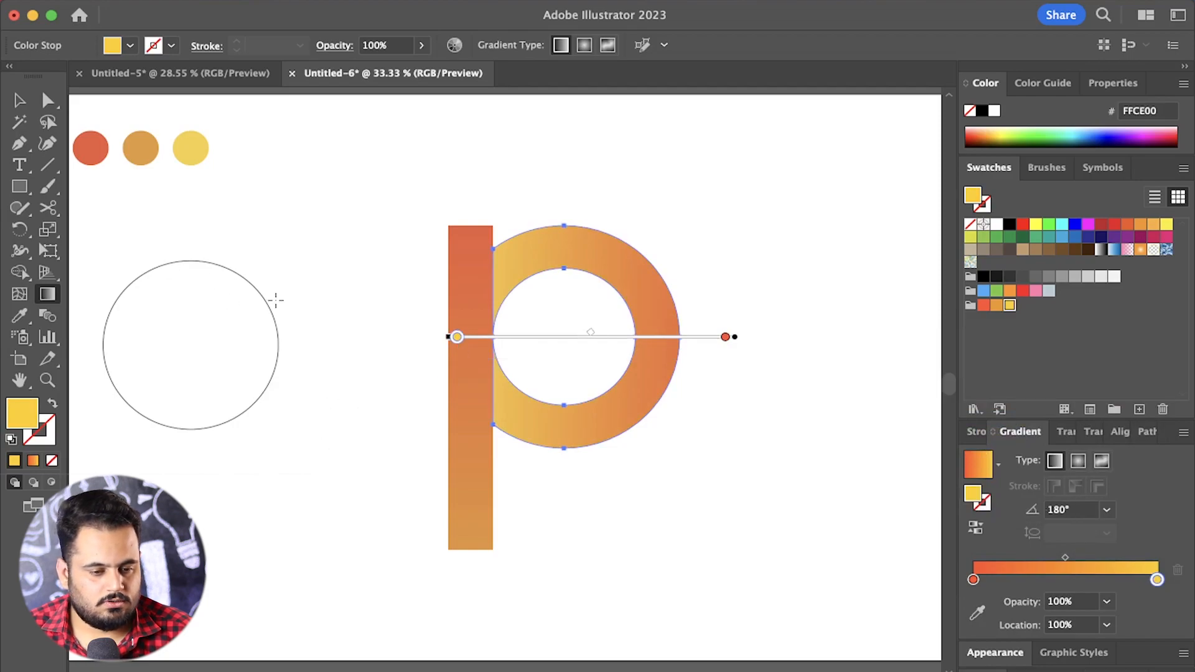
pyautogui.press('v')
pyautogui.click(313, 270)
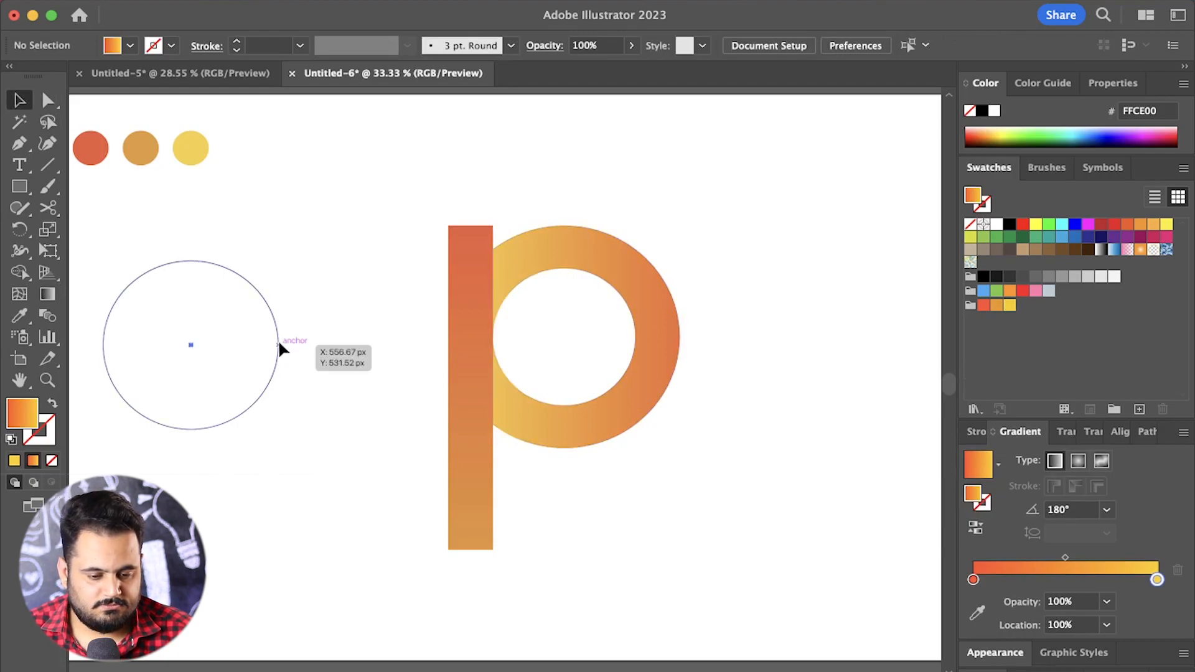
# - Move the outlined circle onto the bowl and enlarge it to match the bowl's outer height and width
pyautogui.moveTo(279, 345); pyautogui.dragTo(649, 345)
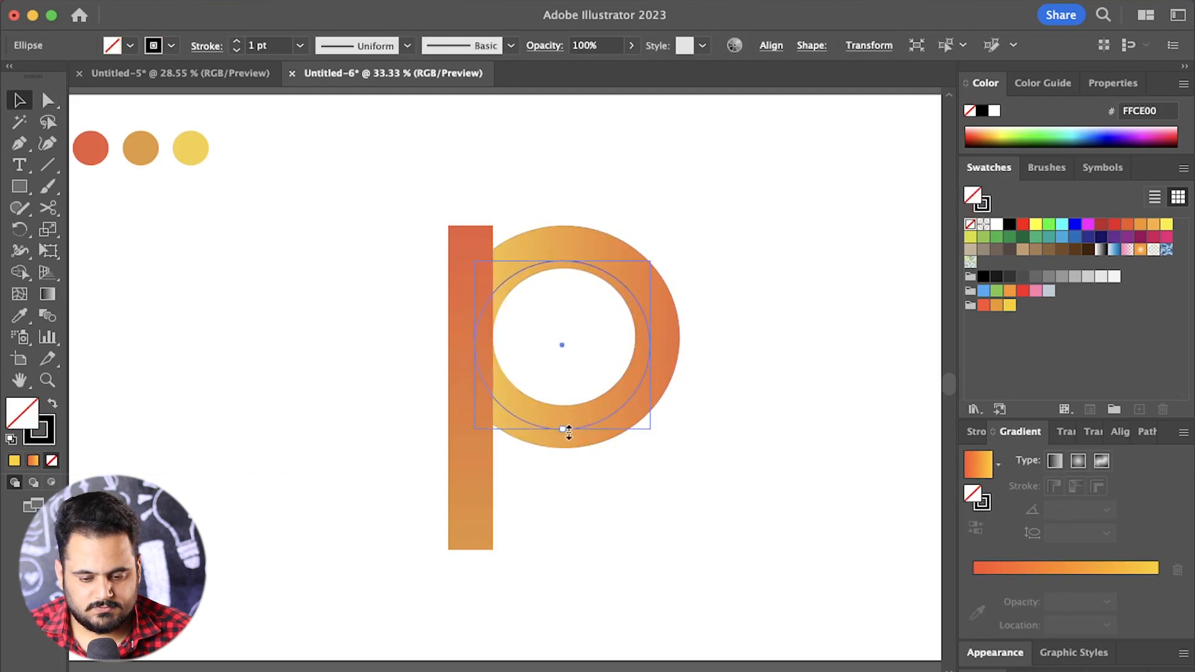
pyautogui.moveTo(569, 432); pyautogui.dragTo(568, 411)
pyautogui.moveTo(580, 435); pyautogui.dragTo(583, 450)
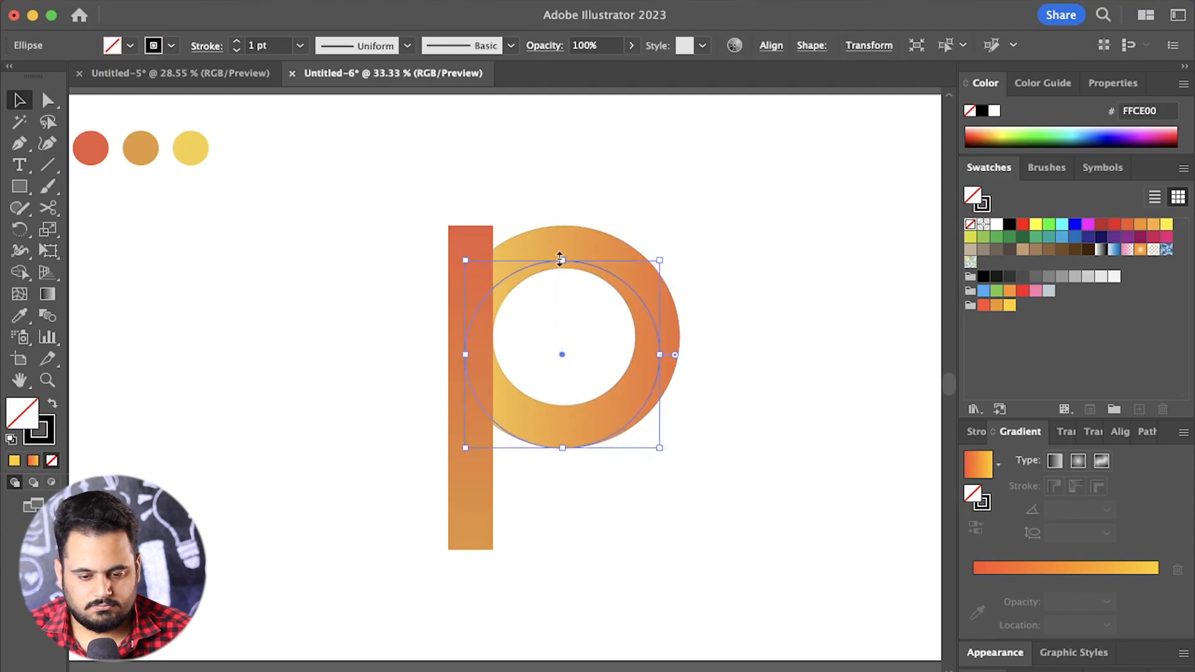
pyautogui.moveTo(560, 259); pyautogui.dragTo(566, 225)
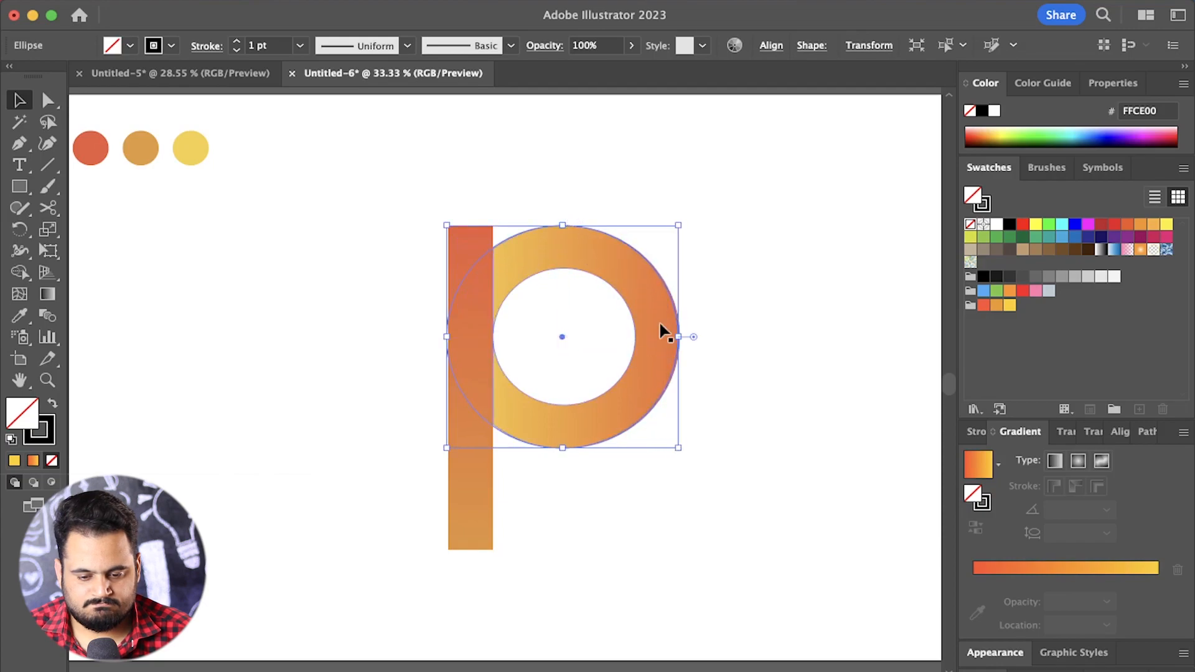
# - Shrink the outlined circle so that it spans from the stem's inner side to the bowl's outer edge, and deselect it
pyautogui.scroll(3, 670, 391)
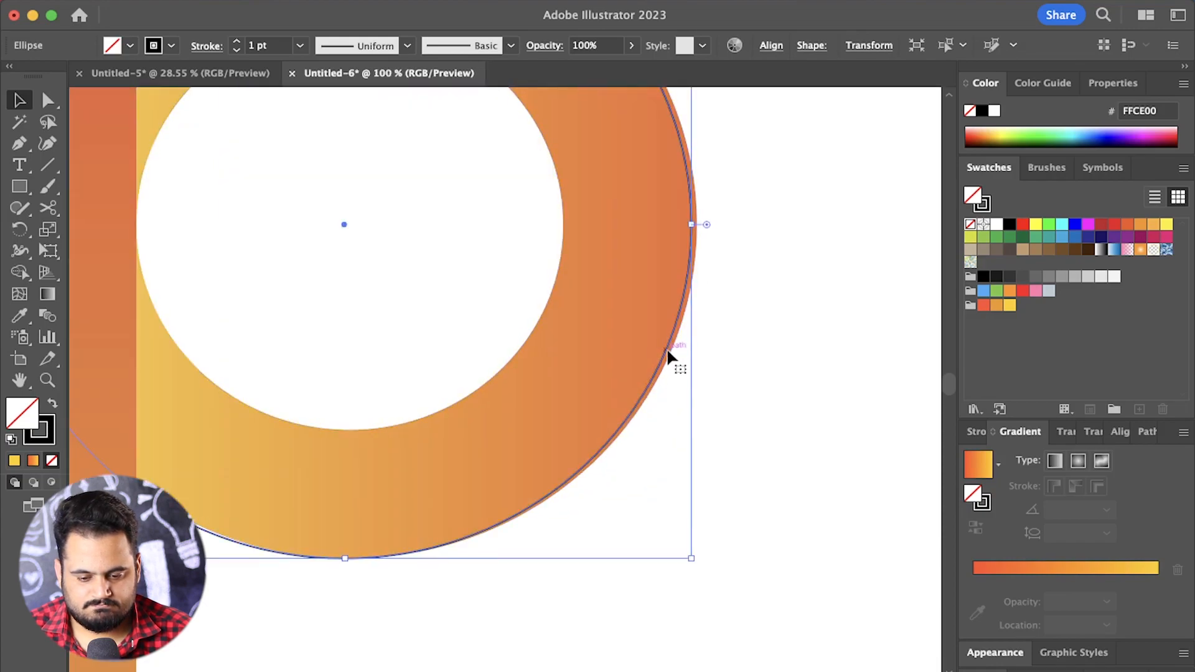
pyautogui.scroll(-3, 698, 371)
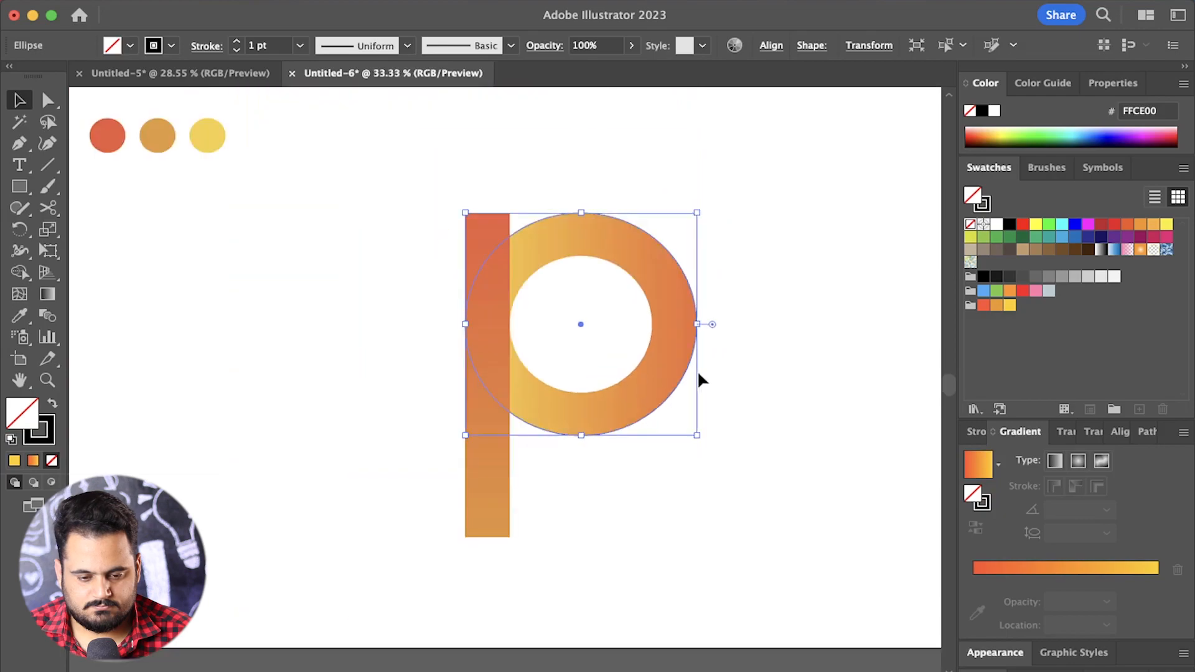
pyautogui.moveTo(466, 324); pyautogui.dragTo(508, 326)
pyautogui.click(720, 316)
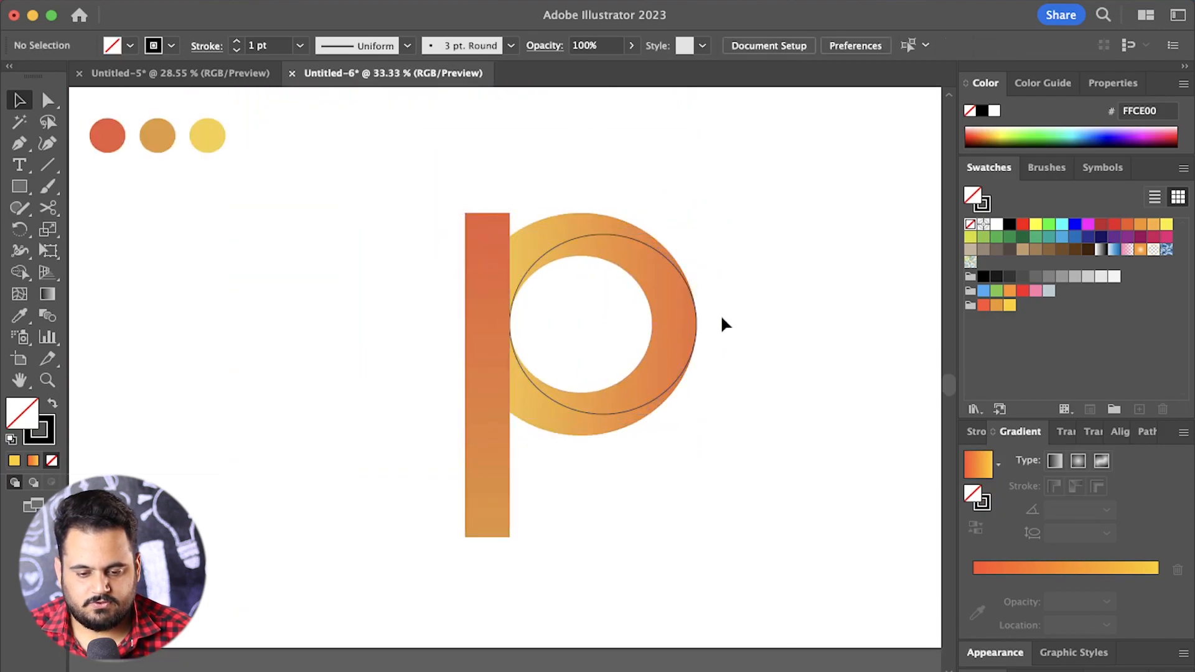
# - Split off the bowl area between the hole and the outlined circle as a separate shape with Shape Builder, and deselect everything
pyautogui.scroll(1, 719, 314)
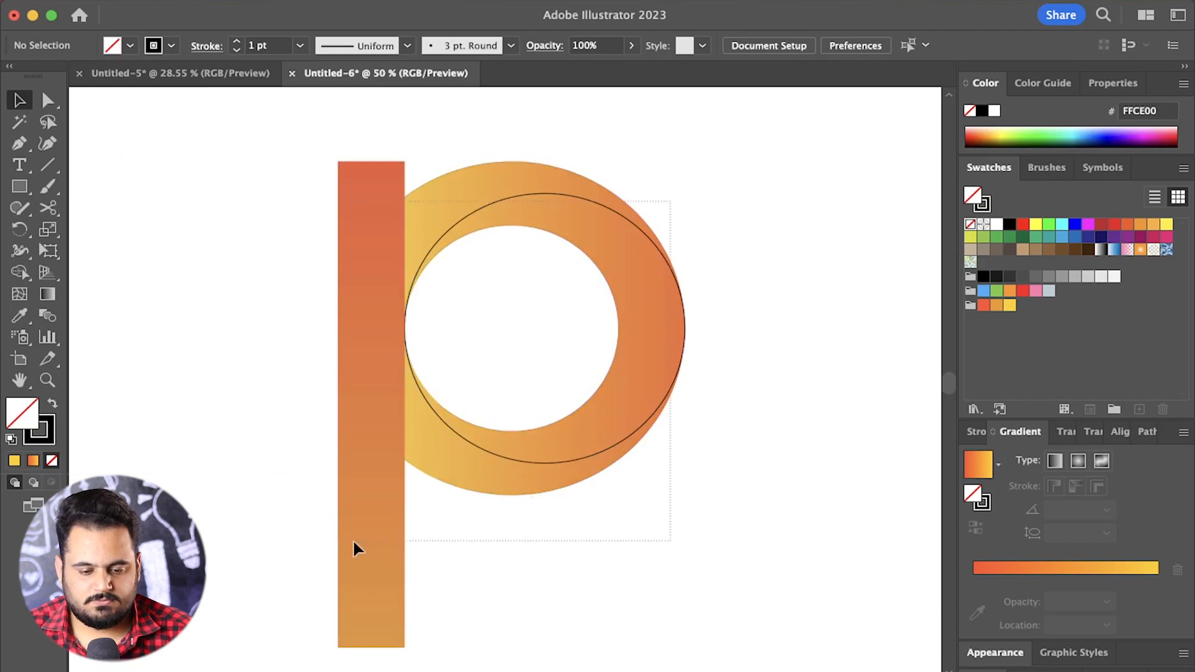
pyautogui.moveTo(354, 545); pyautogui.dragTo(405, 390)
pyautogui.click(20, 272)
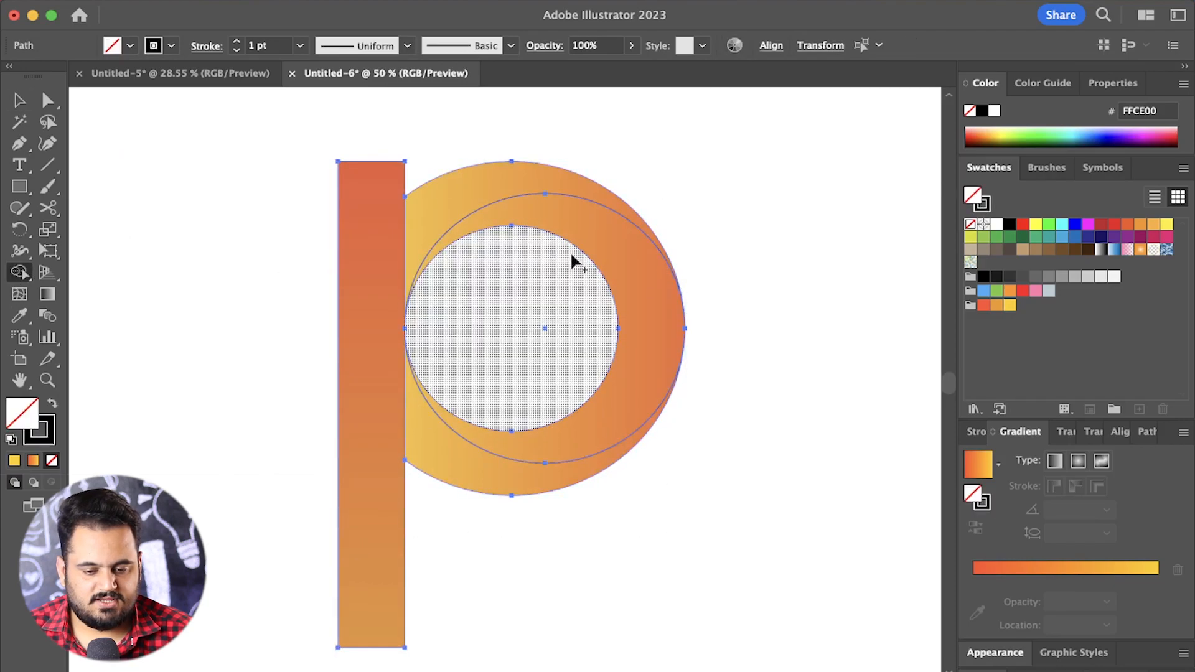
pyautogui.click(592, 244)
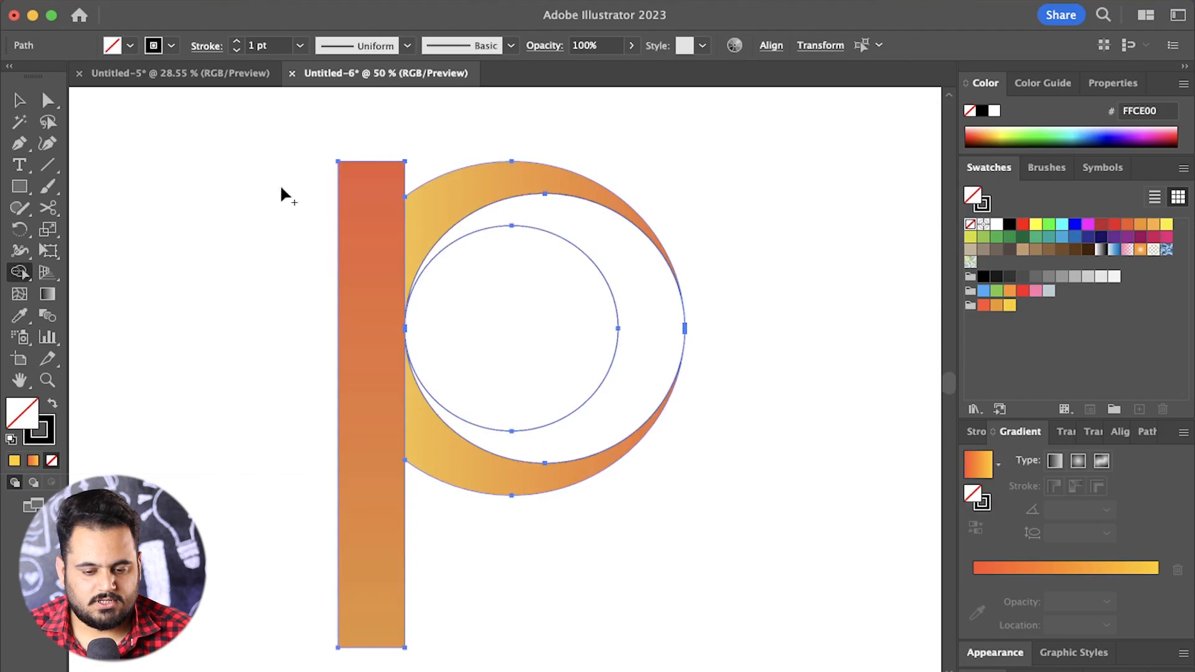
pyautogui.click(18, 101)
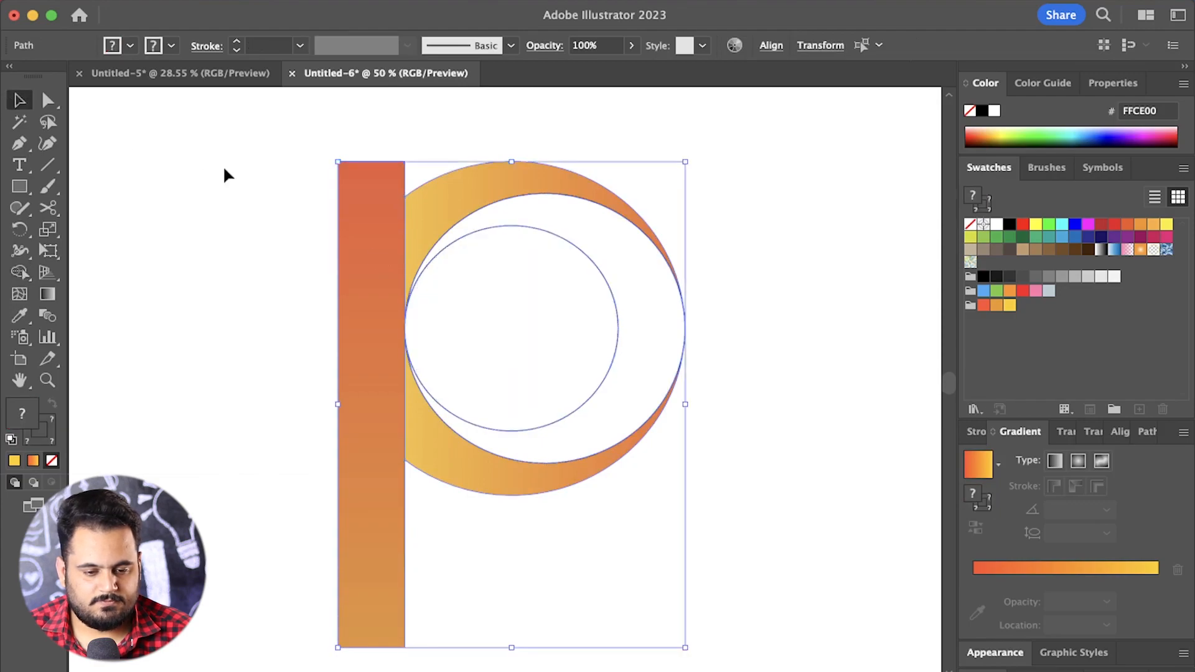
pyautogui.click(223, 173)
# - Remove the stroke of the inner crescent and fill it with the red-to-orange linear gradient
pyautogui.click(587, 204)
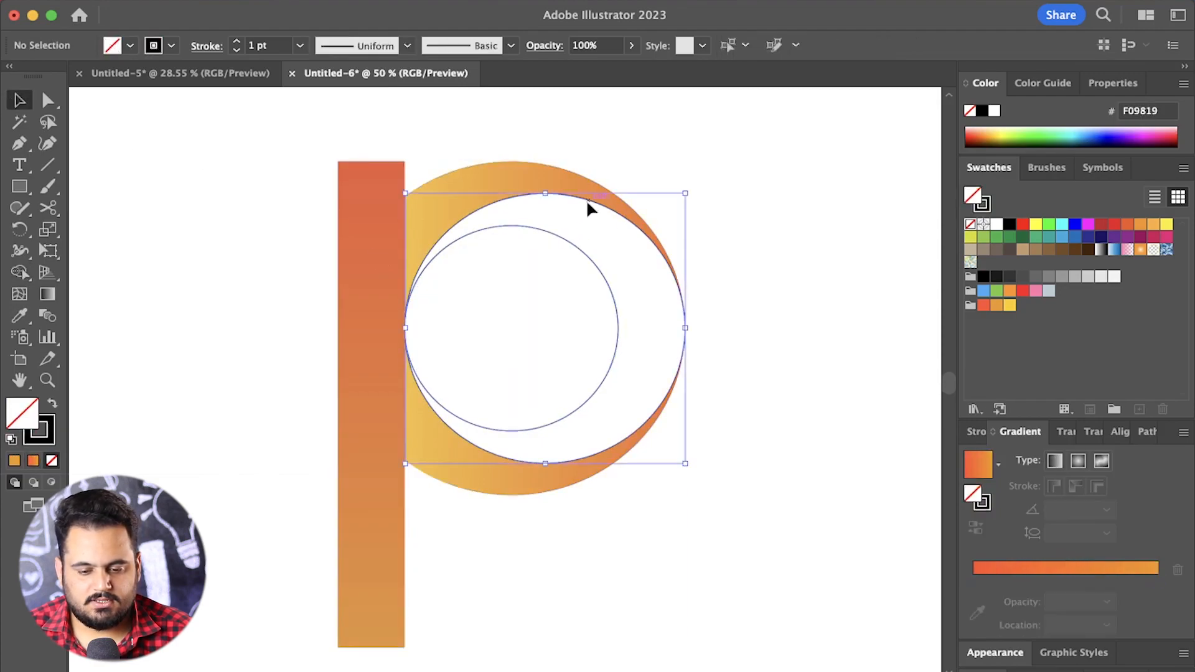
pyautogui.click(970, 225)
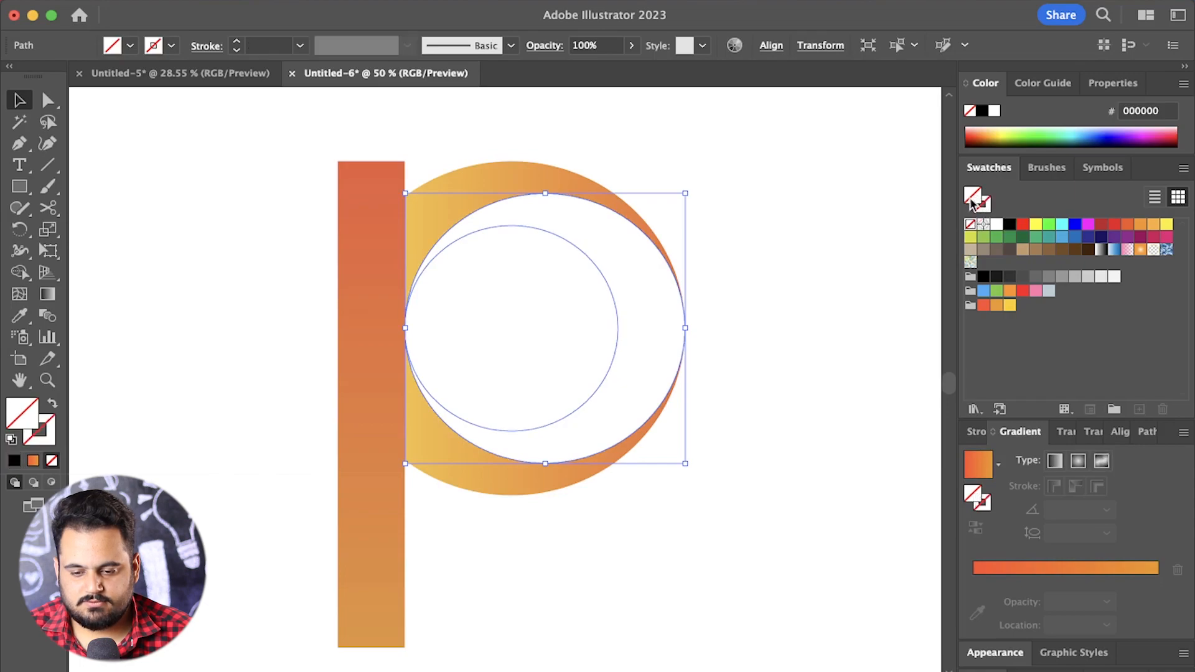
pyautogui.click(978, 474)
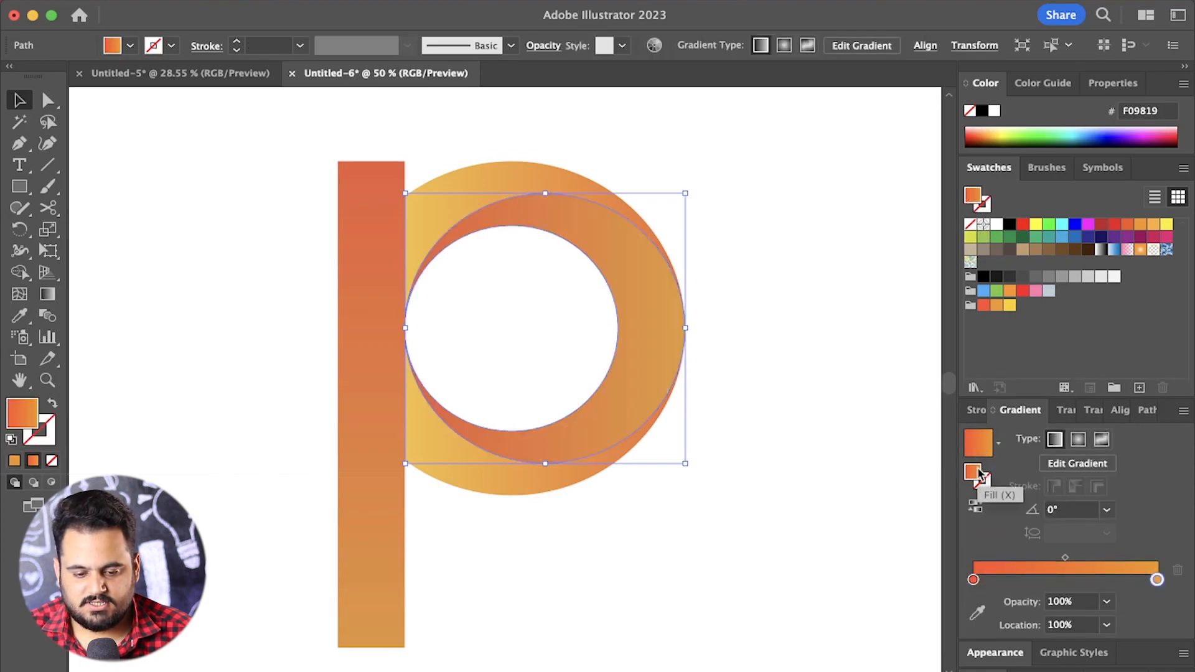
pyautogui.click(187, 172)
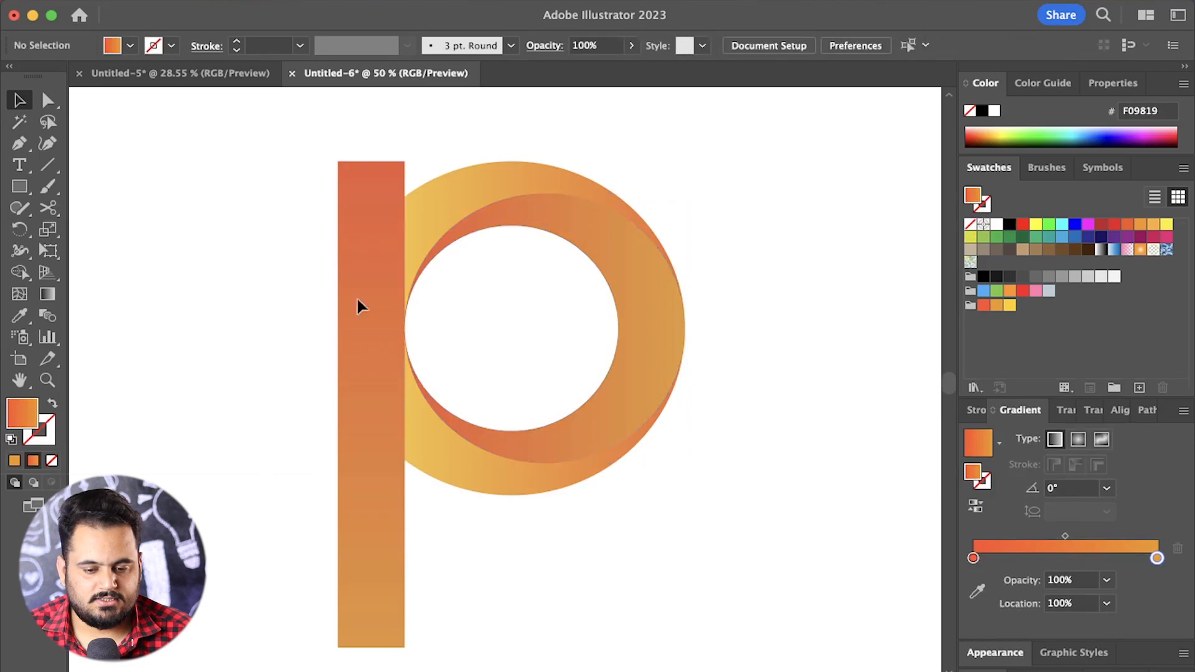
# - Redraw the inner crescent's gradient horizontally at 0°, from red beside the stem to orange just past the hole
pyautogui.click(675, 371)
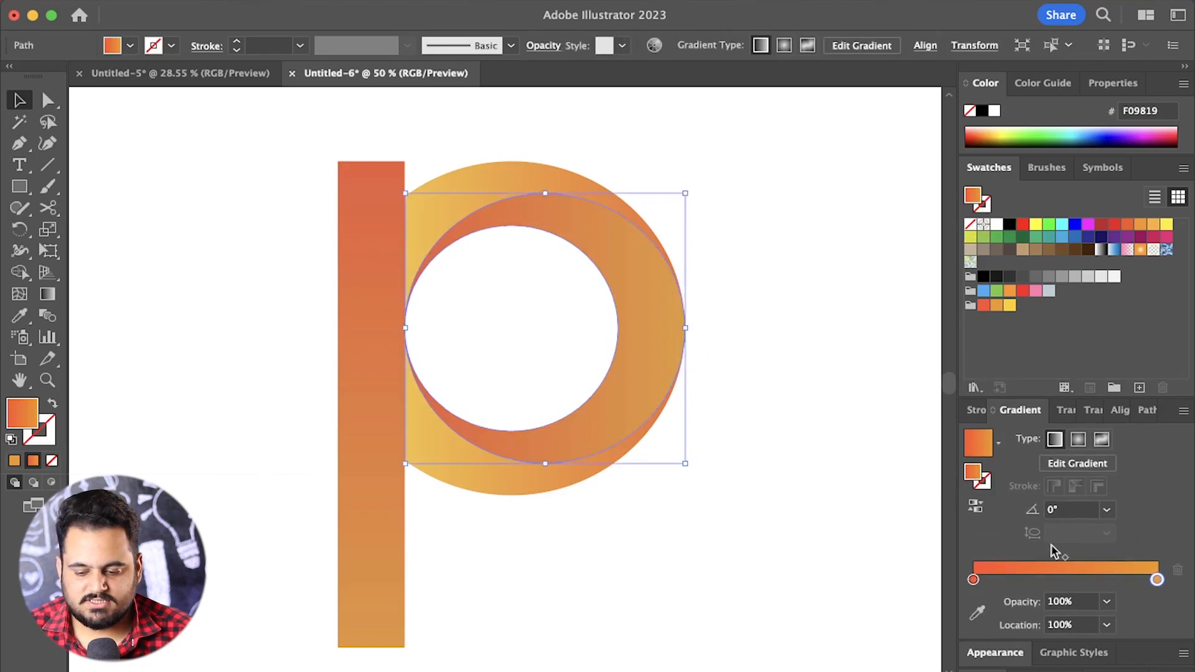
pyautogui.press('g')
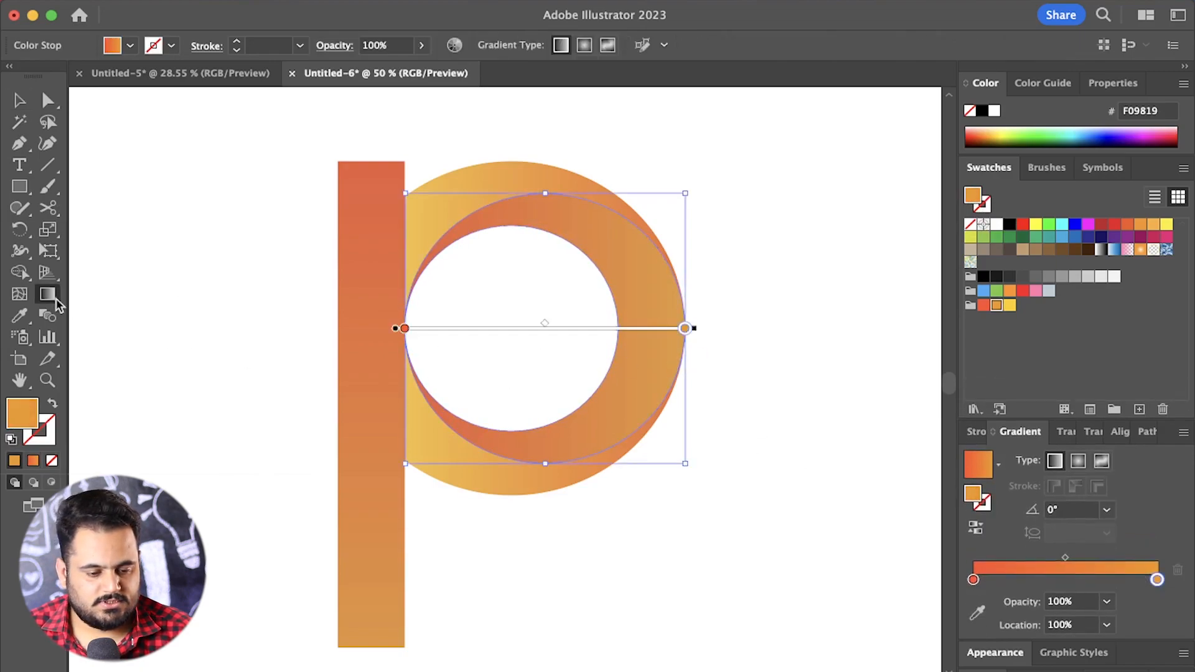
pyautogui.moveTo(315, 319)
pyautogui.mouseDown()
pyautogui.moveTo(576, 321)
pyautogui.moveTo(793, 357)
pyautogui.moveTo(691, 358)
pyautogui.mouseUp()
pyautogui.moveTo(404, 366)
pyautogui.mouseDown()
pyautogui.moveTo(660, 374)
pyautogui.moveTo(643, 374)
pyautogui.mouseUp()
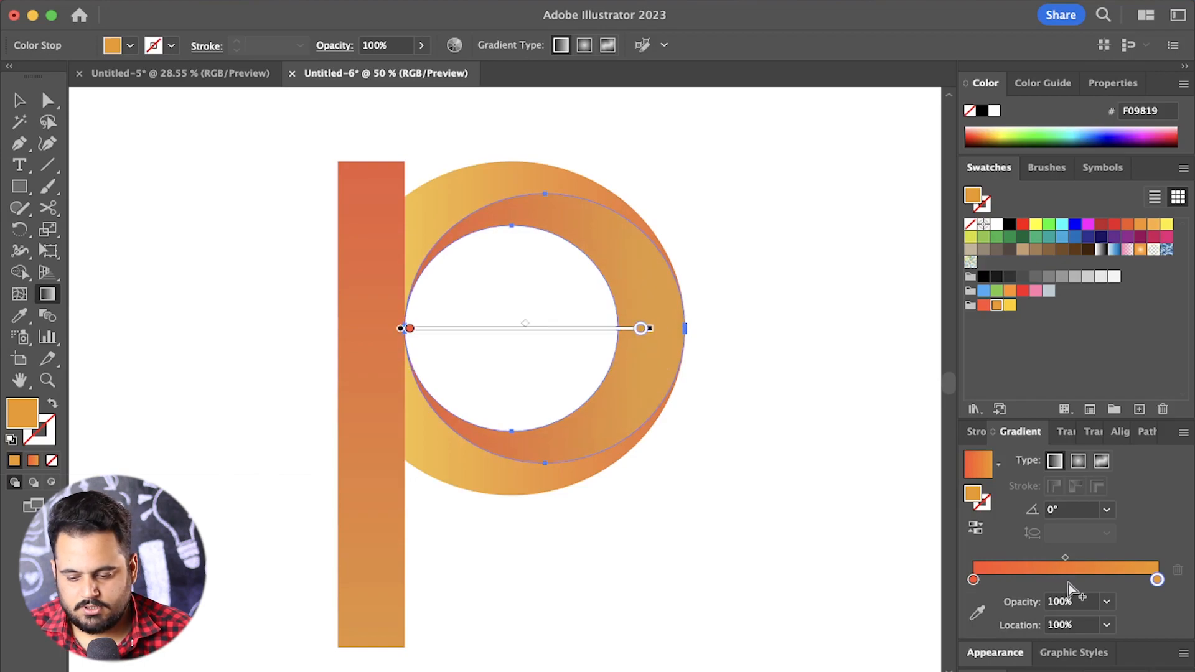
# - Add a yellow middle color stop at about 52% to the inner crescent's gradient
pyautogui.click(1069, 582)
pyautogui.doubleClick(1073, 583)
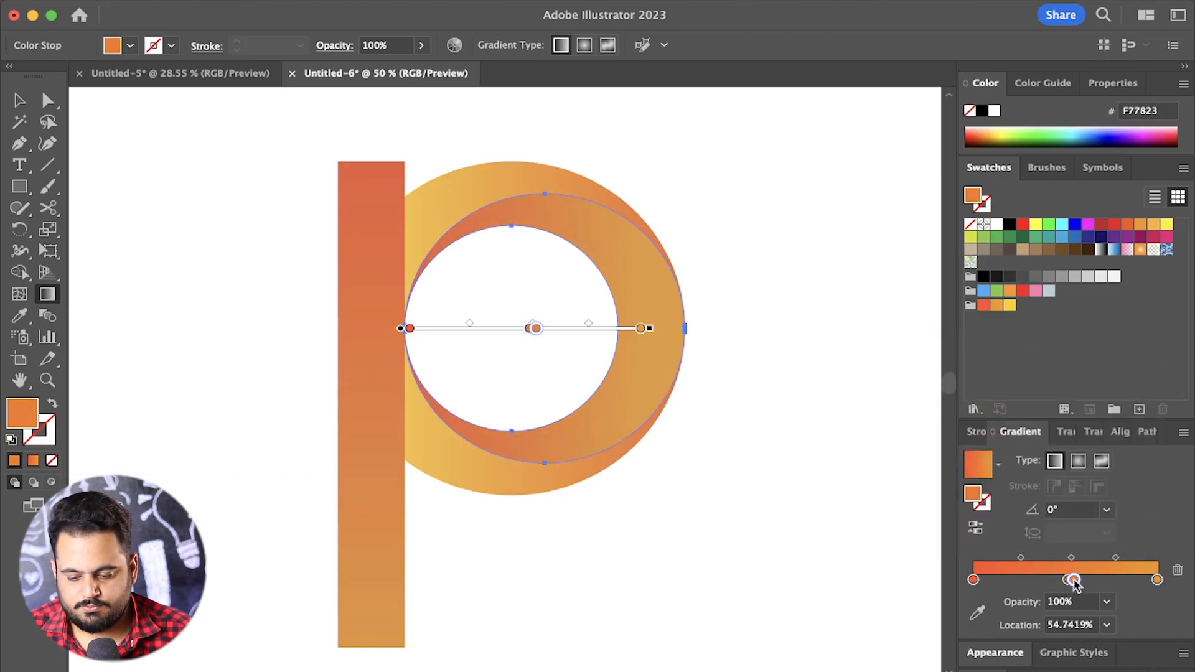
pyautogui.press('Escape')
pyautogui.press('super+z')
pyautogui.doubleClick(1069, 581)
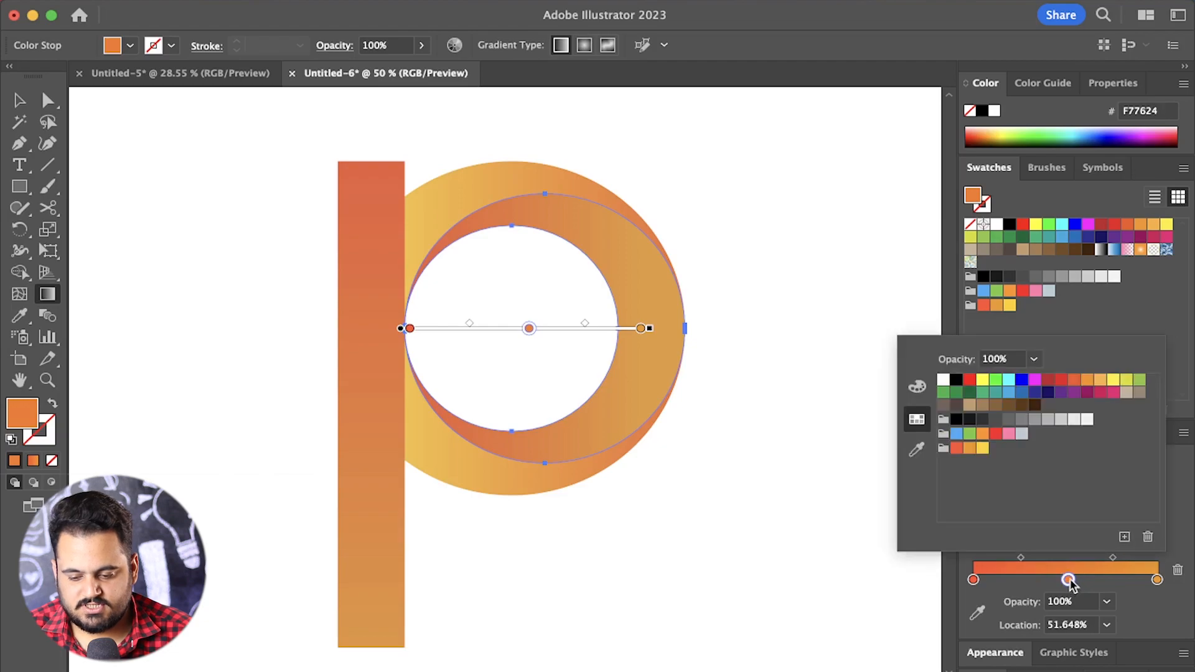
pyautogui.click(985, 451)
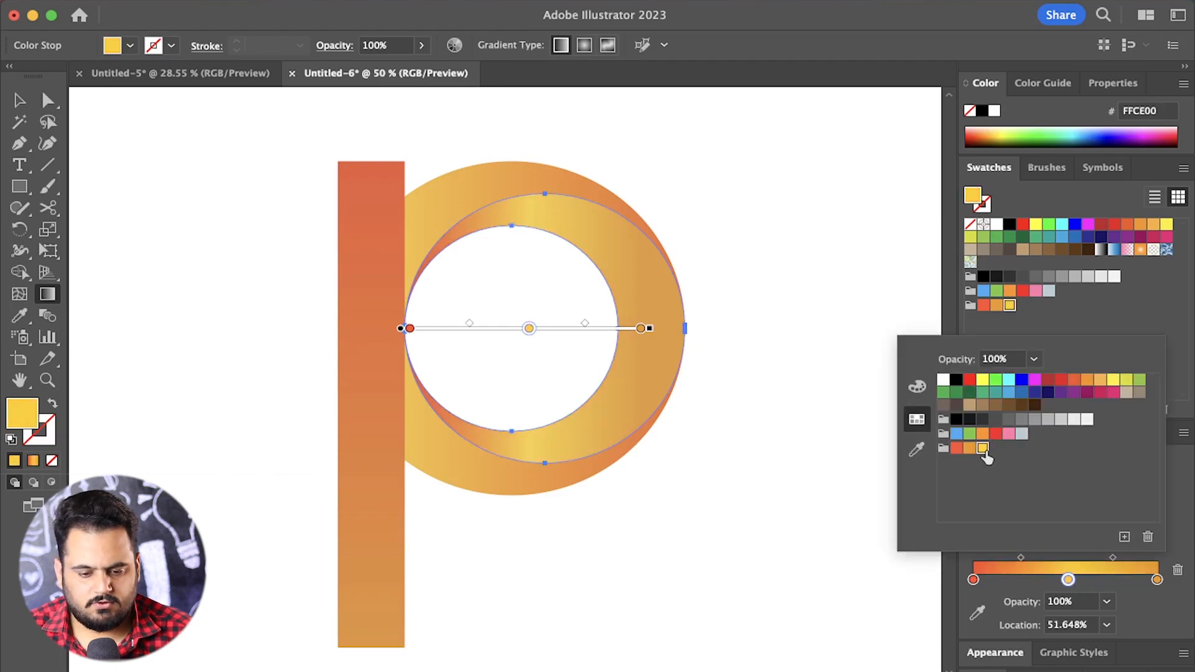
pyautogui.press('Escape')
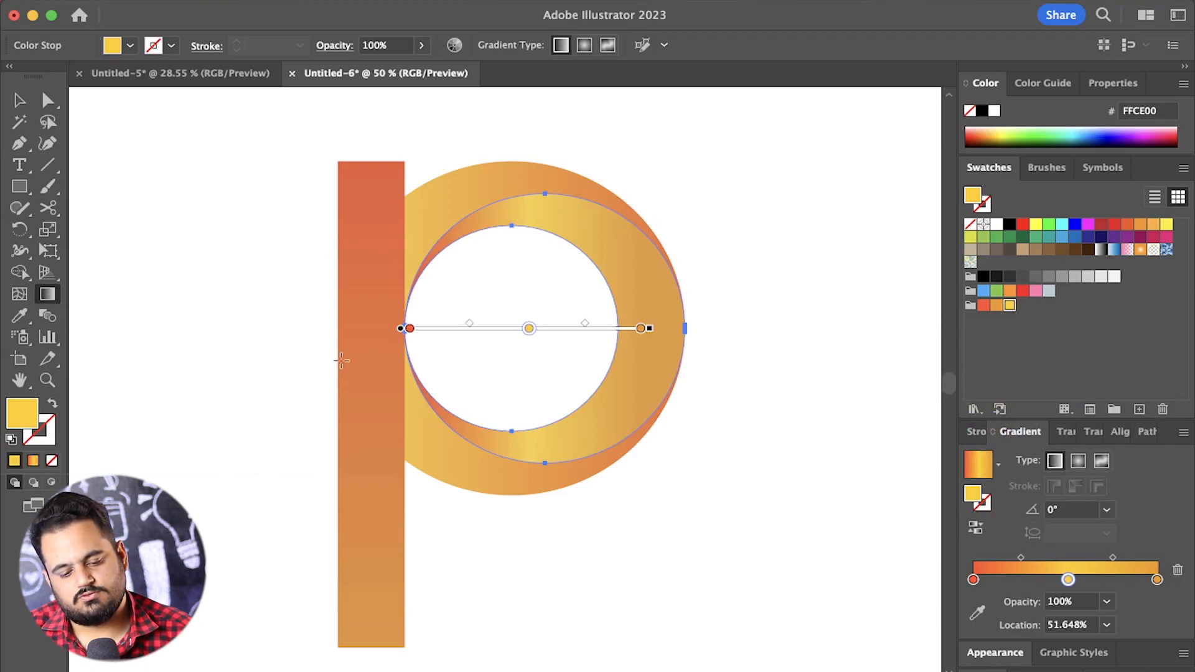
# - Try stretching the crescent's gradient from the stem to well beyond the bowl, and delete its yellow middle stop
pyautogui.moveTo(341, 360)
pyautogui.mouseDown()
pyautogui.moveTo(747, 355)
pyautogui.moveTo(819, 365)
pyautogui.moveTo(809, 411)
pyautogui.moveTo(815, 356)
pyautogui.mouseUp()
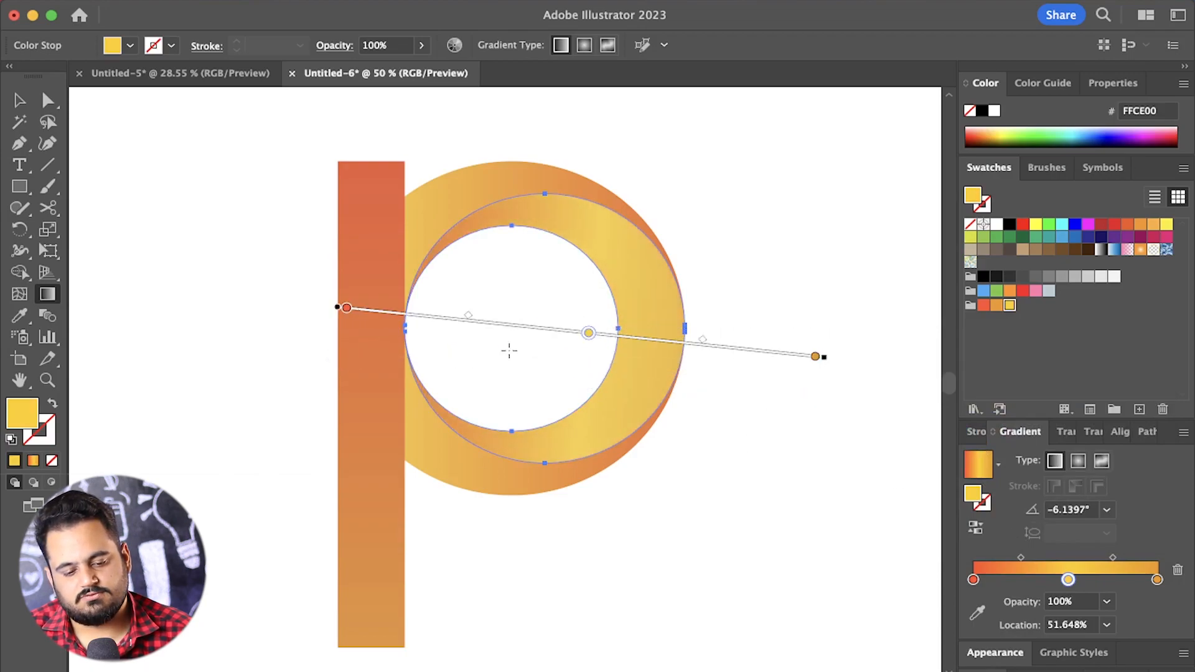
pyautogui.moveTo(349, 328); pyautogui.dragTo(741, 319)
pyautogui.press('super+z')
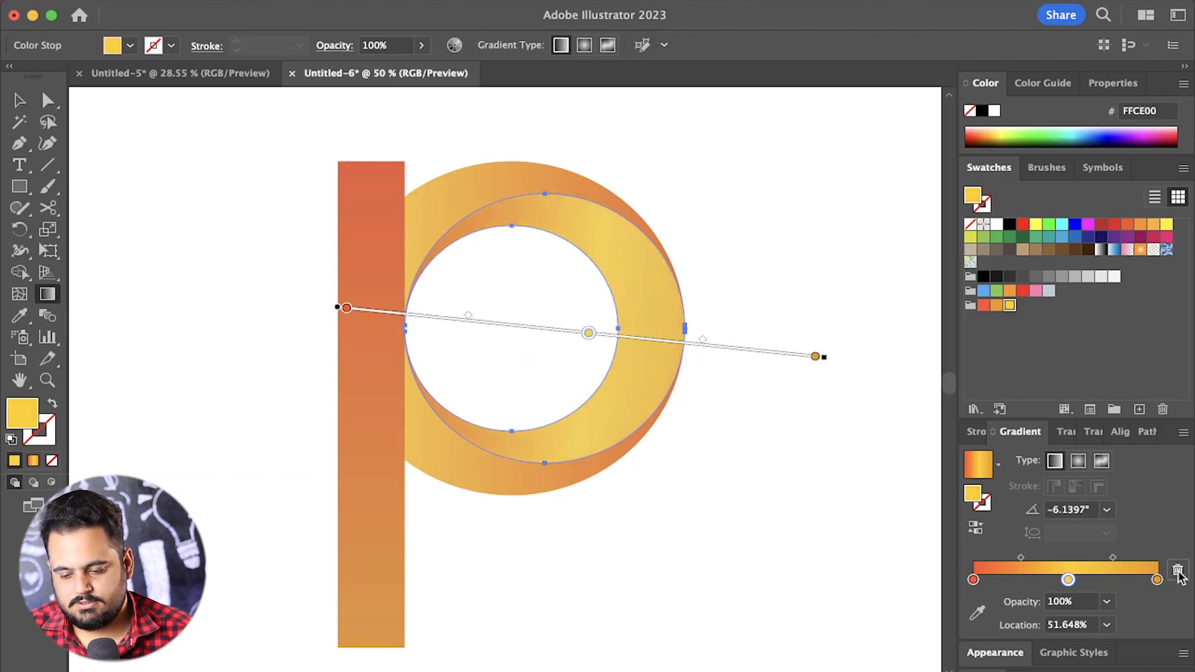
pyautogui.click(1178, 571)
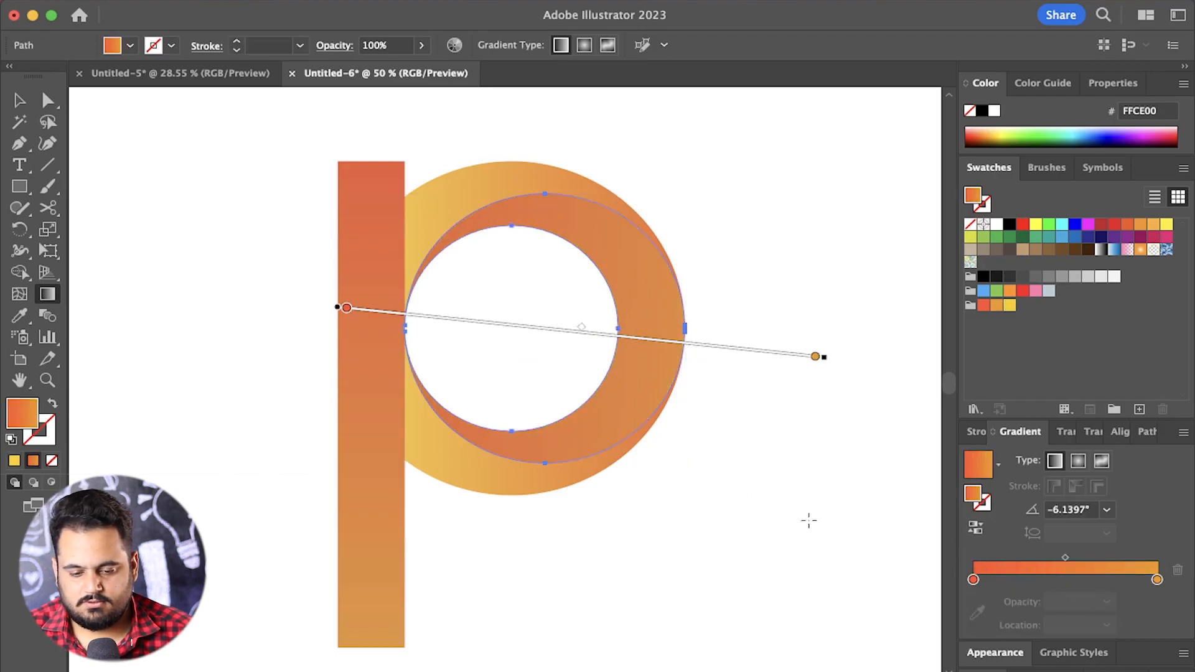
# - Redraw the inner crescent's two-color gradient horizontally at 0°, from the stem's inner edge to just past the hole
pyautogui.click(19, 106)
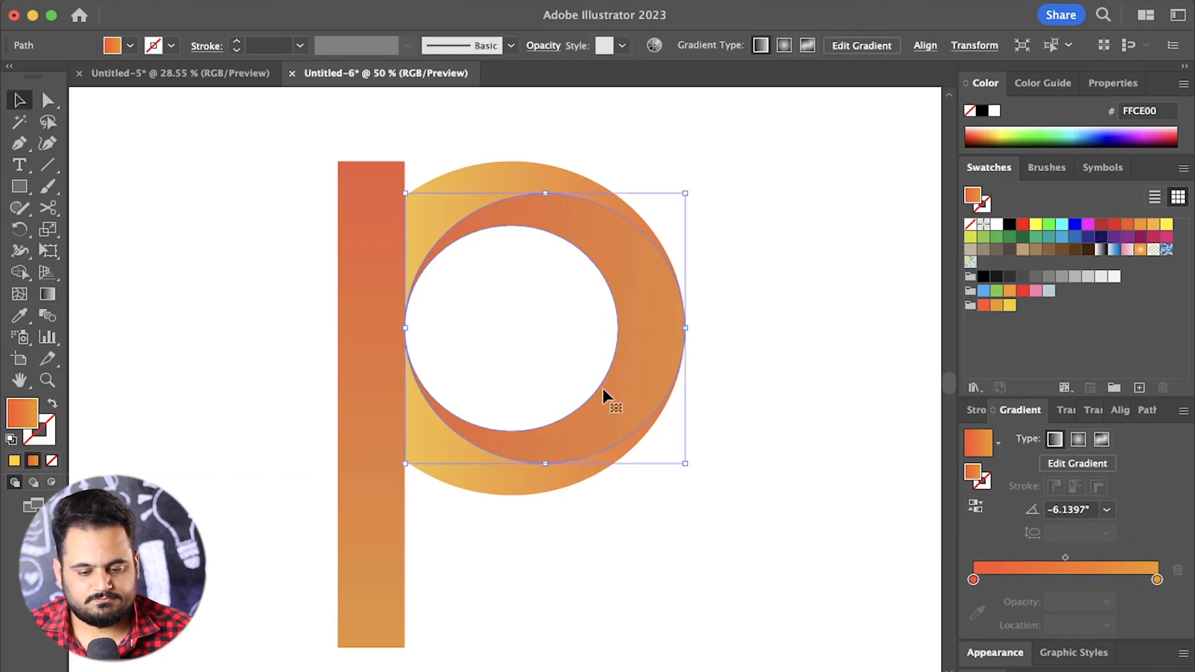
pyautogui.click(47, 293)
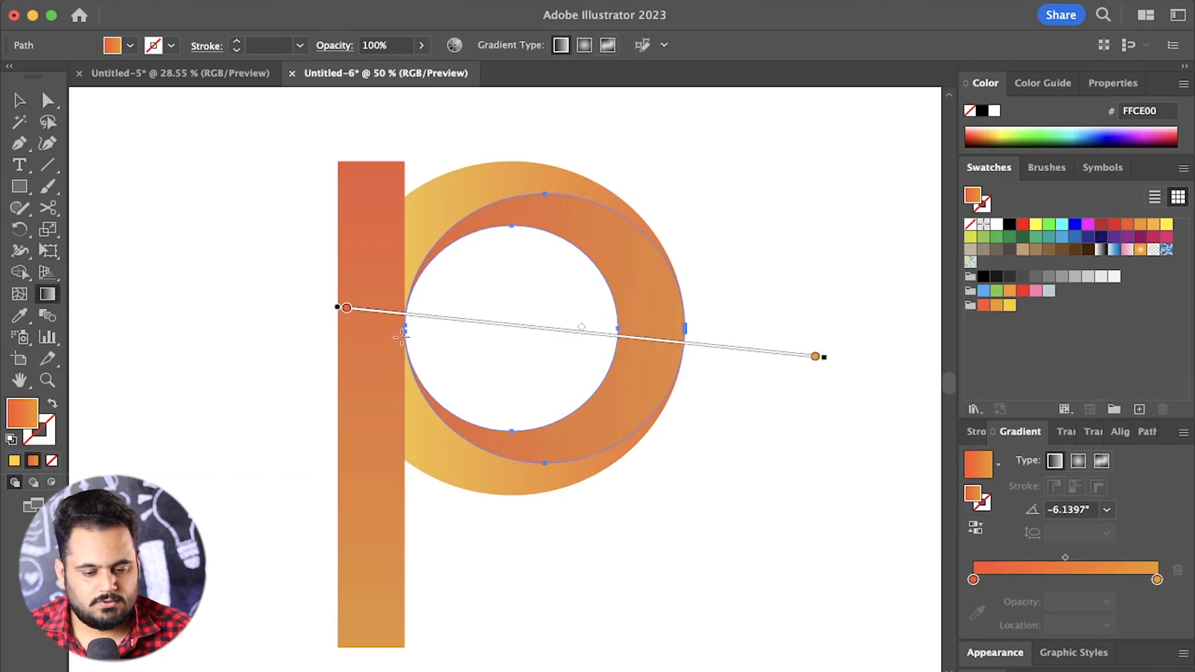
pyautogui.moveTo(400, 337)
pyautogui.mouseDown()
pyautogui.moveTo(656, 331)
pyautogui.moveTo(620, 328)
pyautogui.moveTo(644, 328)
pyautogui.mouseUp()
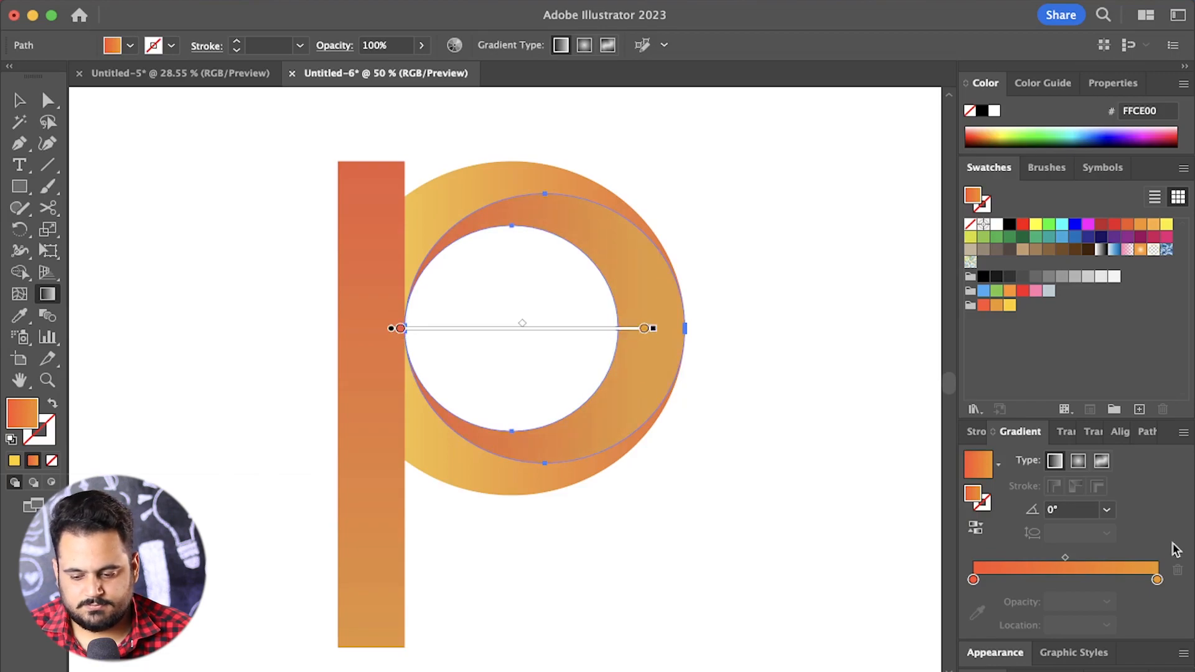
# - Lighten the crescent gradient's orange end stop to F0AE19 by raising its green value to 174, and deselect the shape
pyautogui.doubleClick(1158, 579)
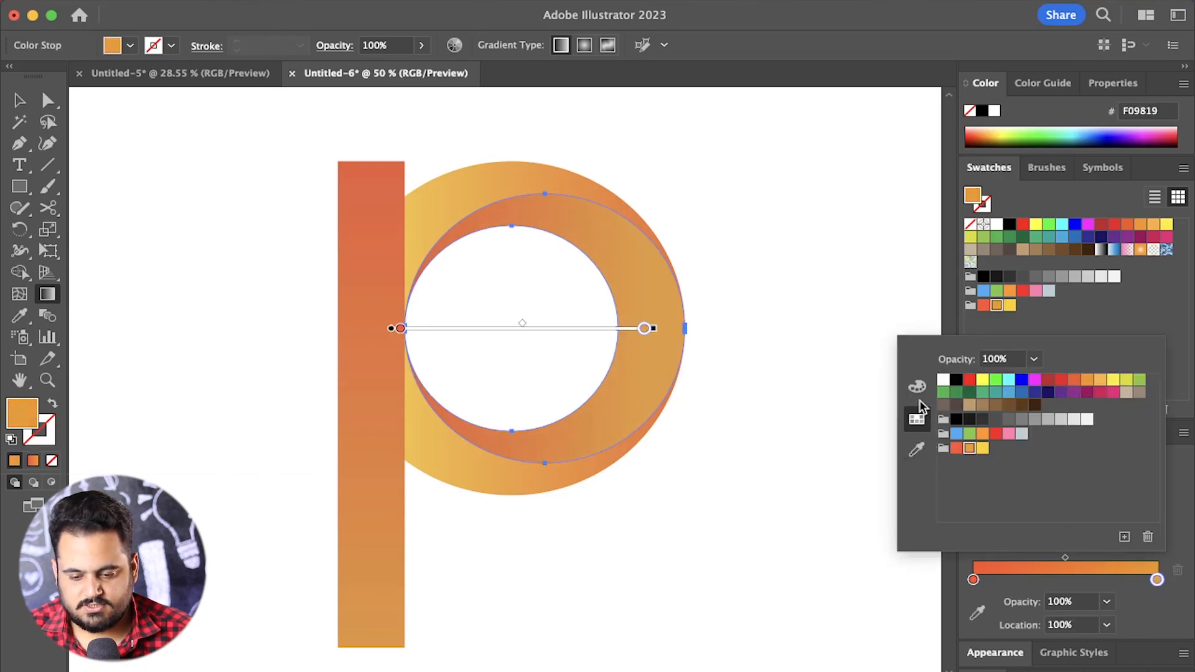
pyautogui.click(917, 386)
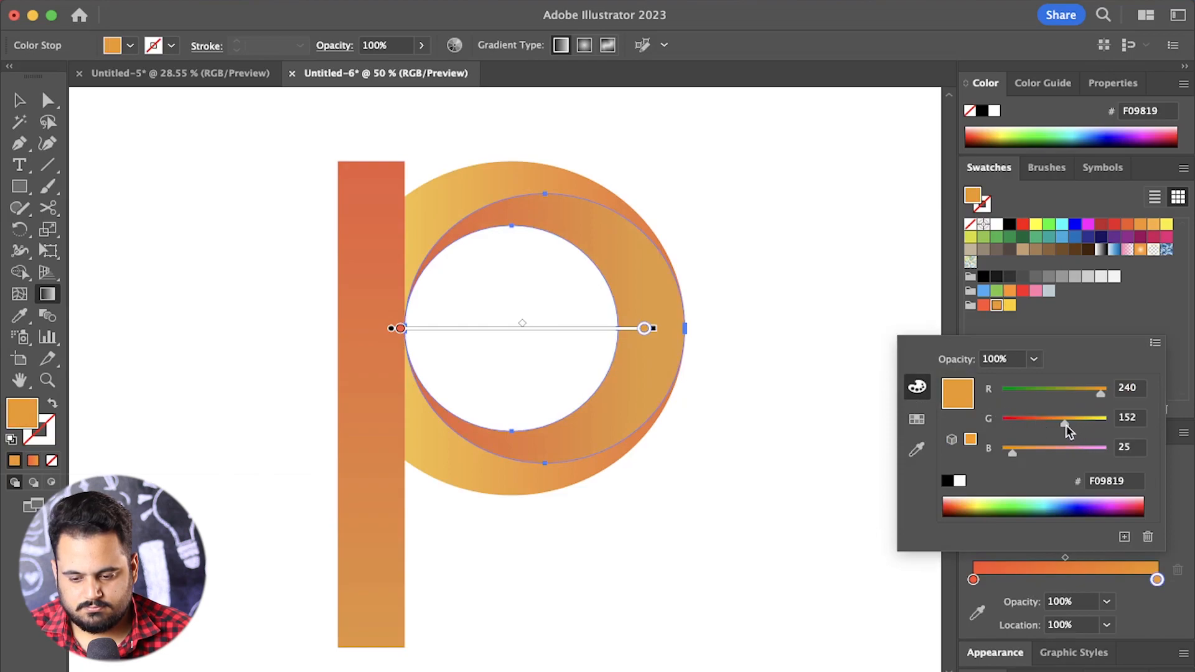
pyautogui.moveTo(1067, 425)
pyautogui.mouseDown()
pyautogui.moveTo(1084, 427)
pyautogui.moveTo(1073, 422)
pyautogui.mouseUp()
pyautogui.click(19, 99)
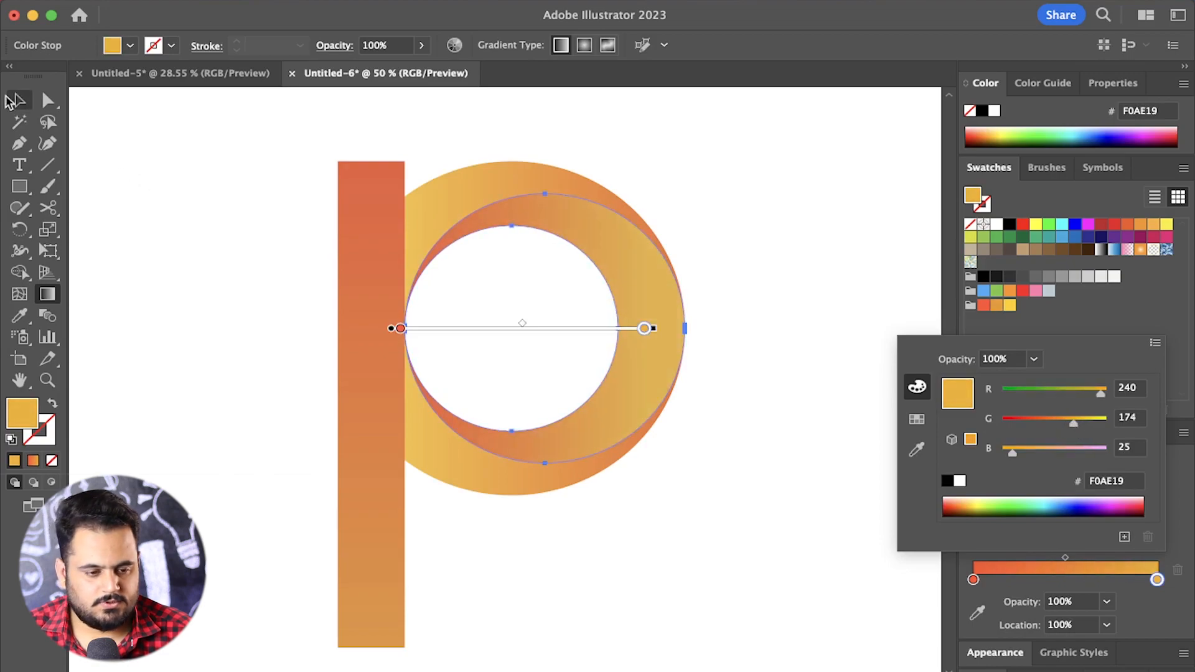
pyautogui.click(152, 176)
pyautogui.scroll(-2, 679, 345)
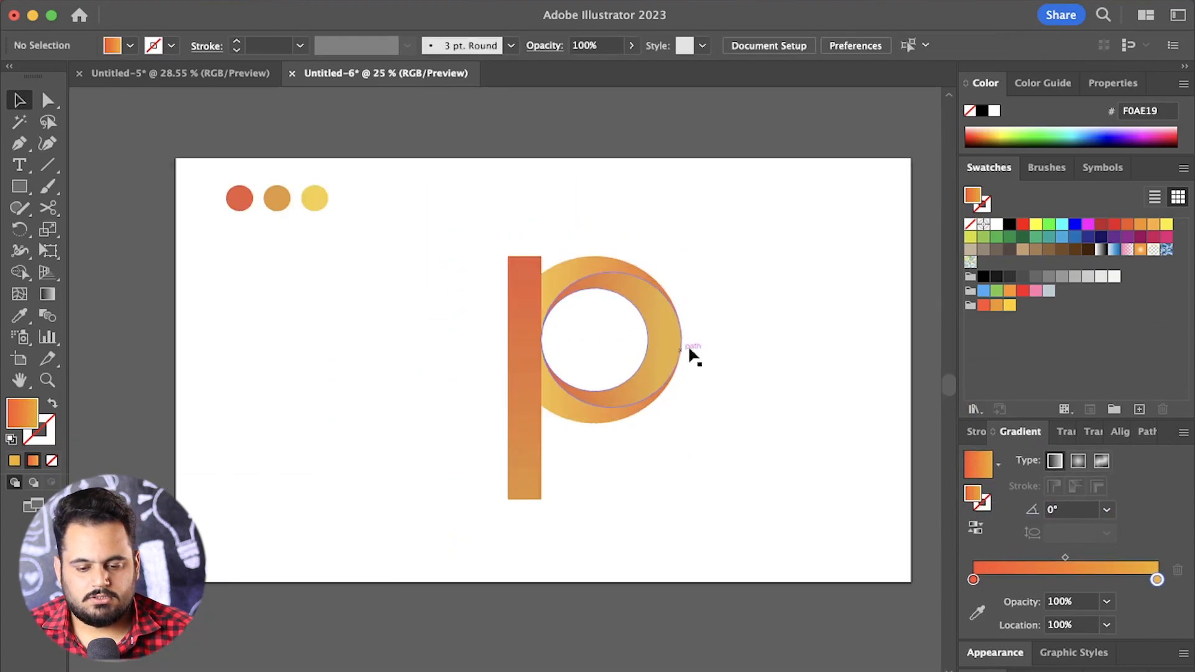
# - Draw a circle overlapping the bowl's upper outer side, with no fill and a black 1 pt stroke
pyautogui.scroll(1, 769, 243)
pyautogui.scroll(1, 769, 241)
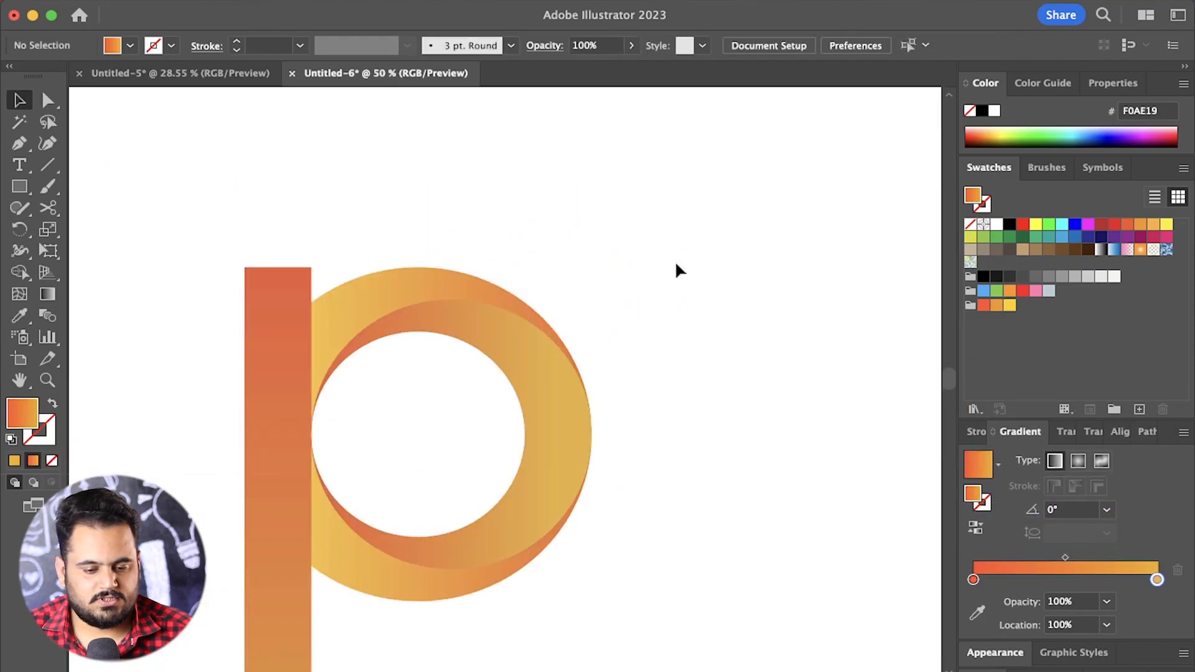
pyautogui.moveTo(19, 186); pyautogui.dragTo(103, 229)
pyautogui.moveTo(441, 238)
pyautogui.mouseDown()
pyautogui.moveTo(603, 319)
pyautogui.moveTo(703, 391)
pyautogui.mouseUp()
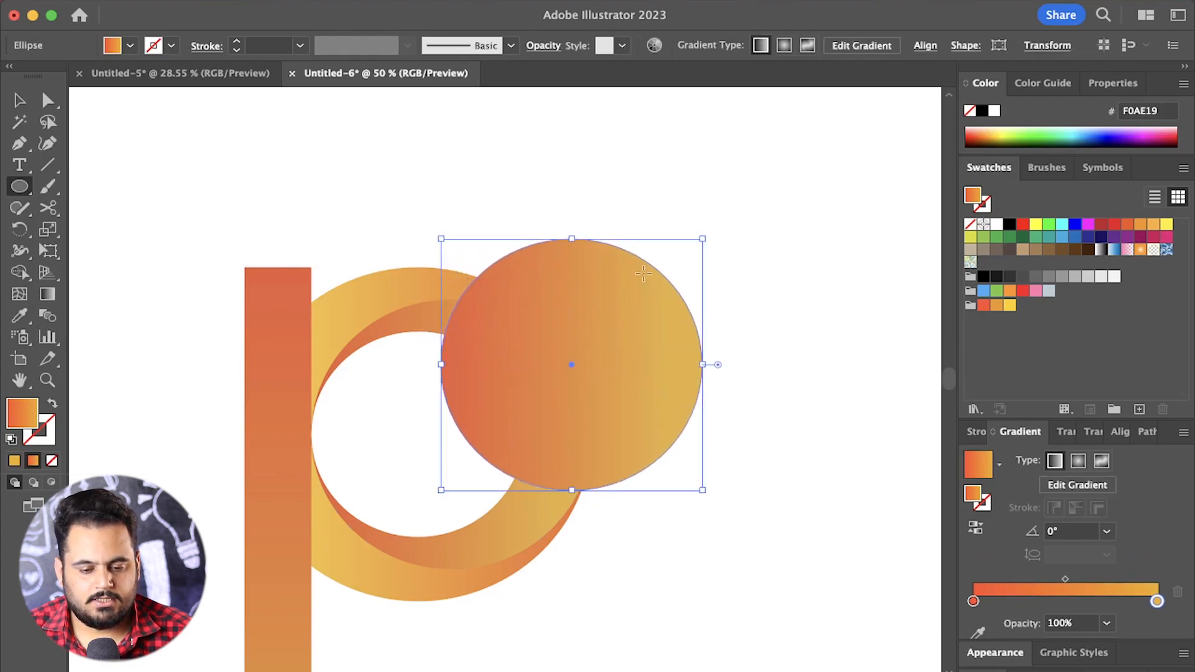
pyautogui.click(970, 225)
pyautogui.press('x')
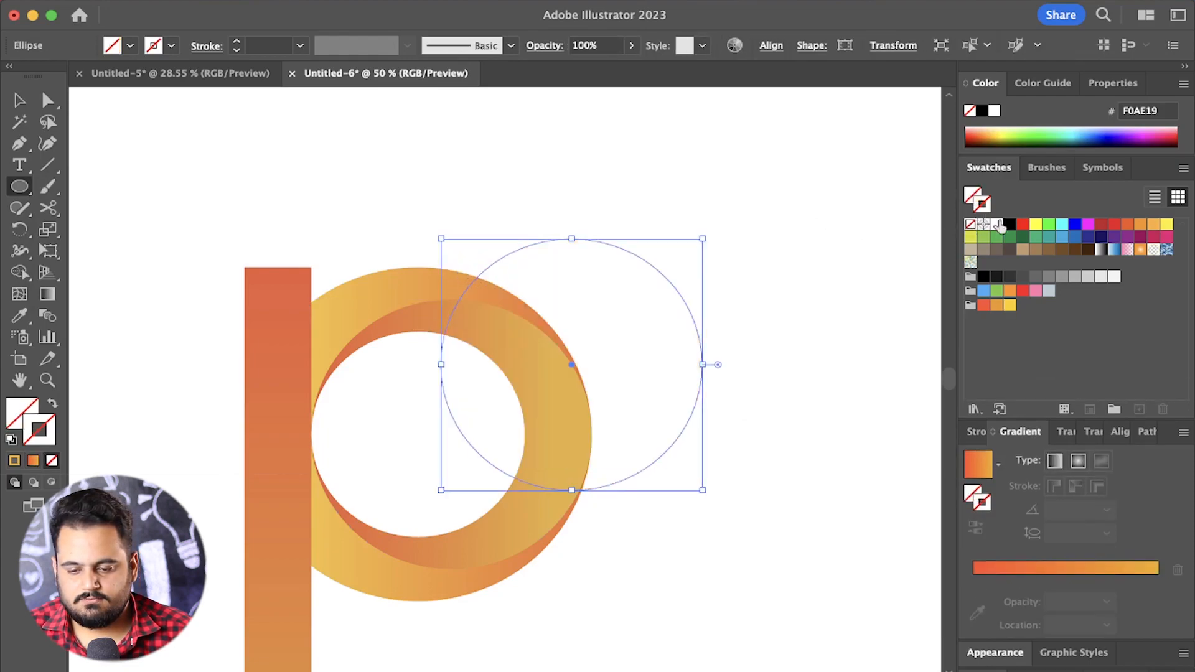
pyautogui.click(1010, 224)
pyautogui.press('v')
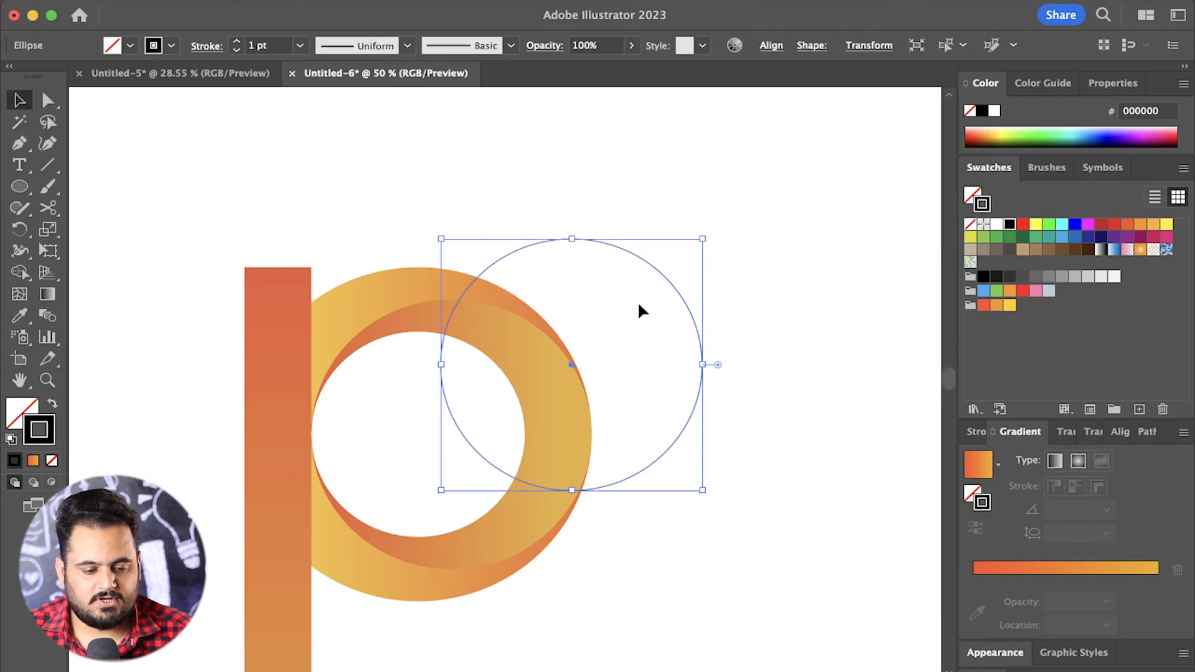
# - Move the outlined circle over the inner crescent, extend it to the bowl's outer edge, and deselect it
pyautogui.click(716, 304)
pyautogui.moveTo(655, 271); pyautogui.dragTo(528, 341)
pyautogui.moveTo(578, 434); pyautogui.dragTo(592, 434)
pyautogui.click(703, 447)
# - Narrow the outlined circle slightly so that its stem-side anchor meets the stem's inner edge
pyautogui.scroll(3, 293, 429)
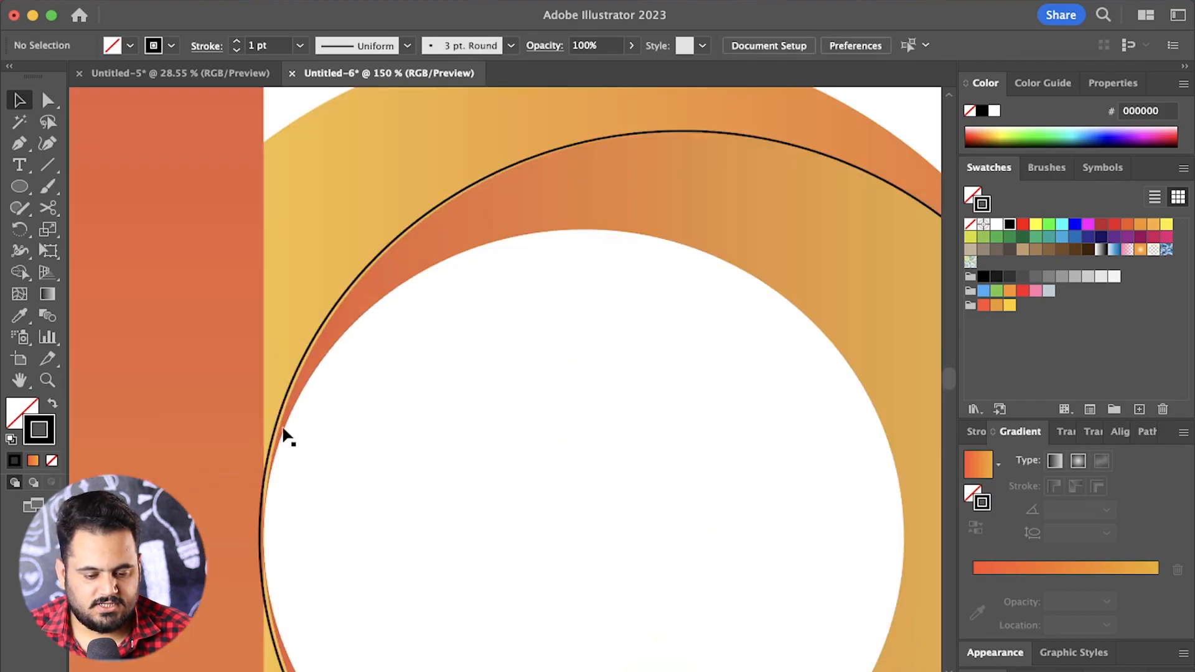
pyautogui.click(278, 435)
pyautogui.scroll(2, 255, 535)
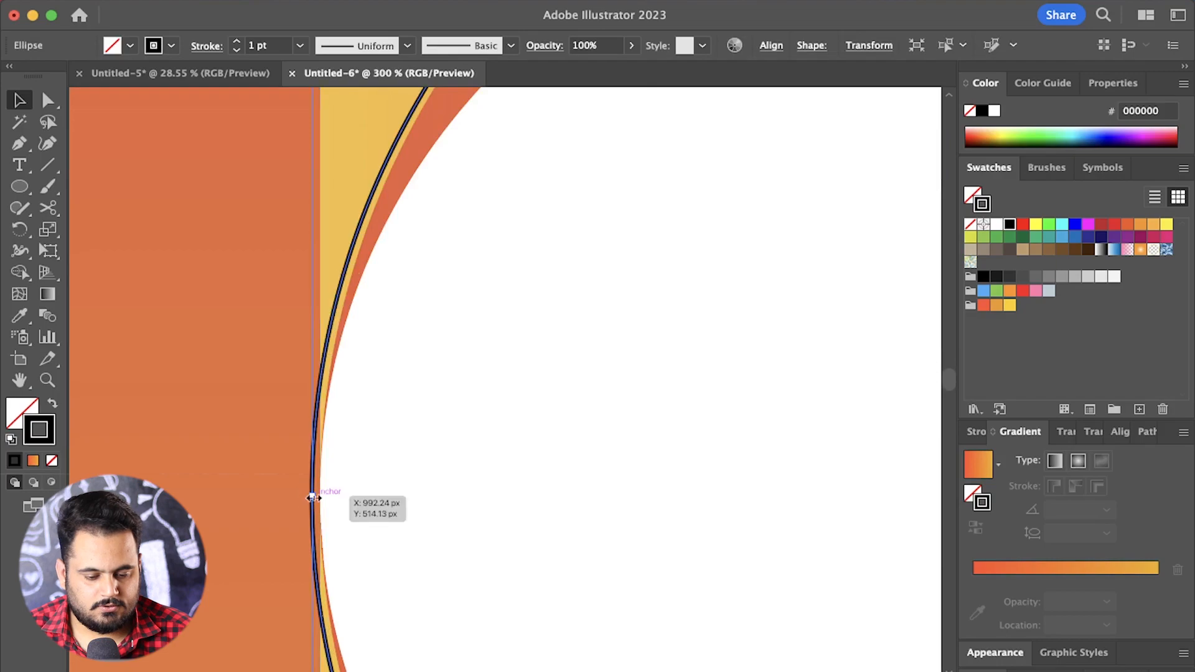
pyautogui.moveTo(312, 497); pyautogui.dragTo(322, 496)
# - Set the outlined circle's stroke weight to 5 pt
pyautogui.scroll(-2, 312, 506)
pyautogui.scroll(-2, 315, 506)
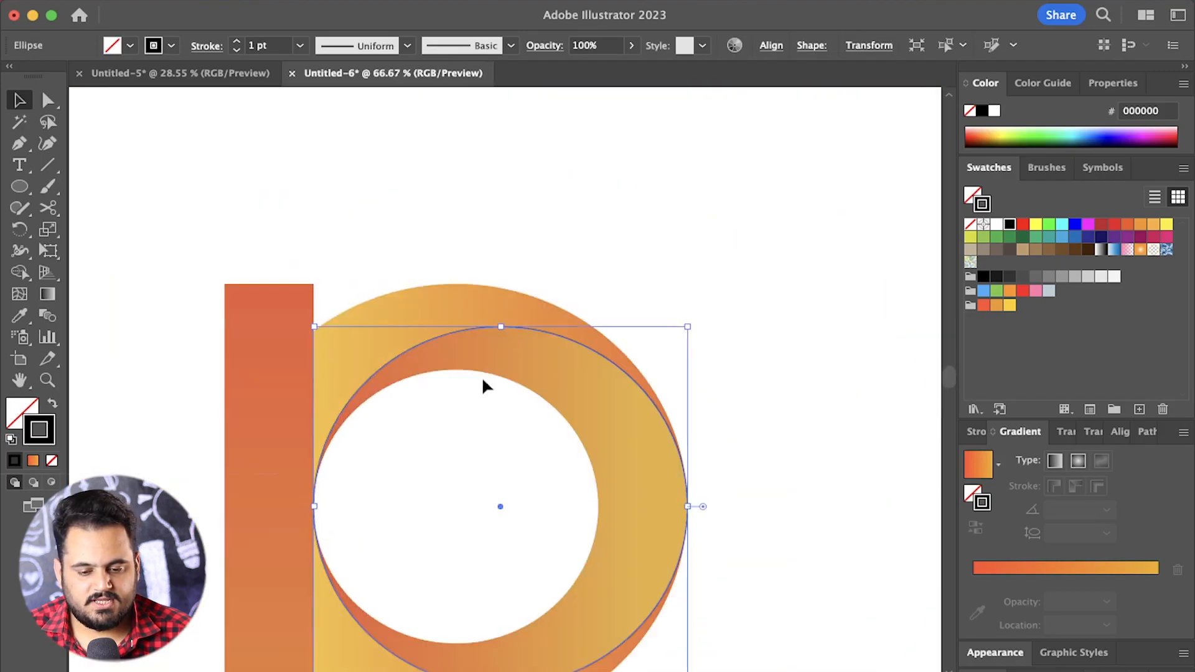
pyautogui.click(279, 44)
pyautogui.press('Up')
pyautogui.press('Up')
pyautogui.press('Up')
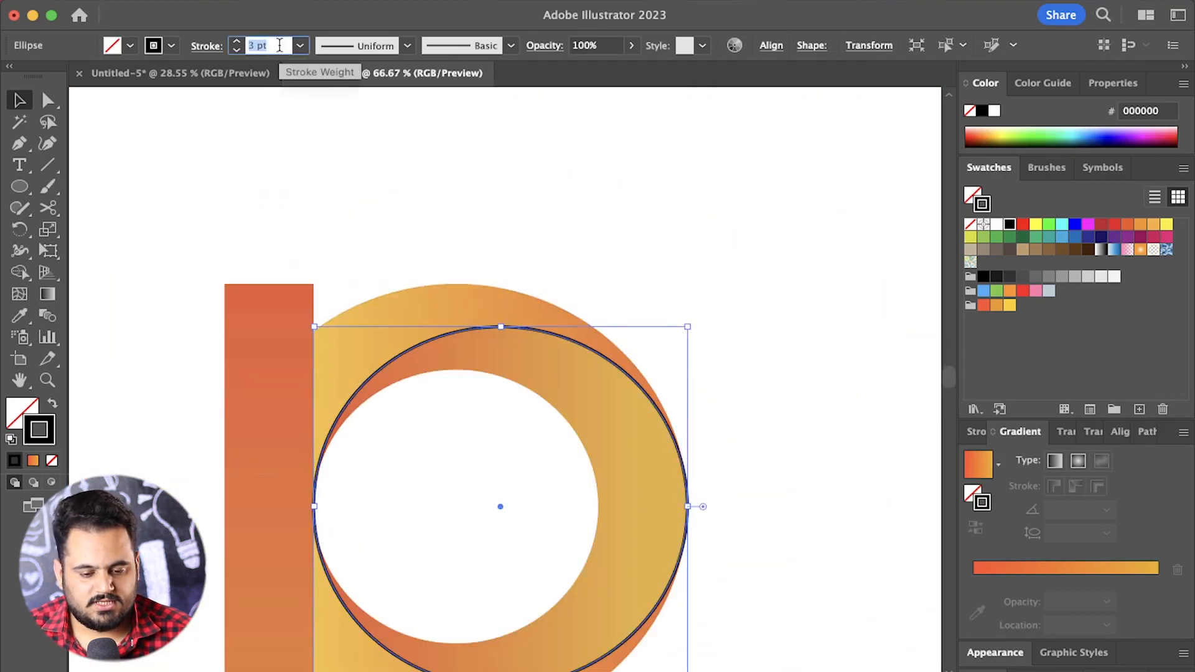
pyautogui.press('Up')
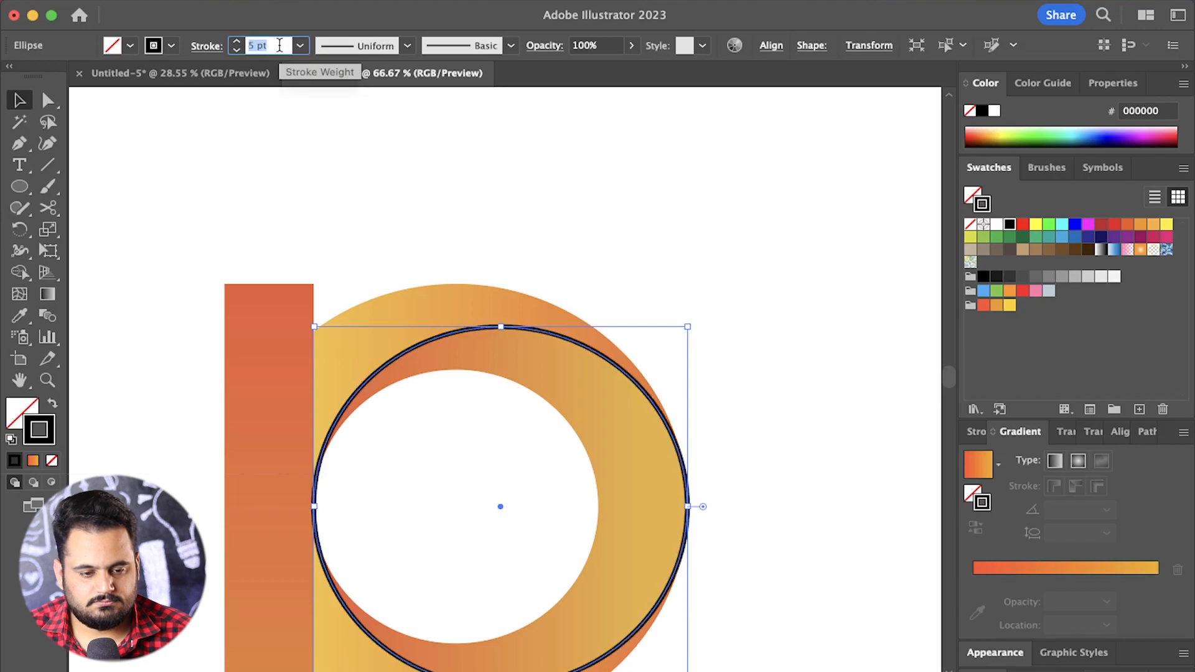
# - Try Width Profile 1 on the stroke of the whole outlined circle, and undo it
pyautogui.click(371, 47)
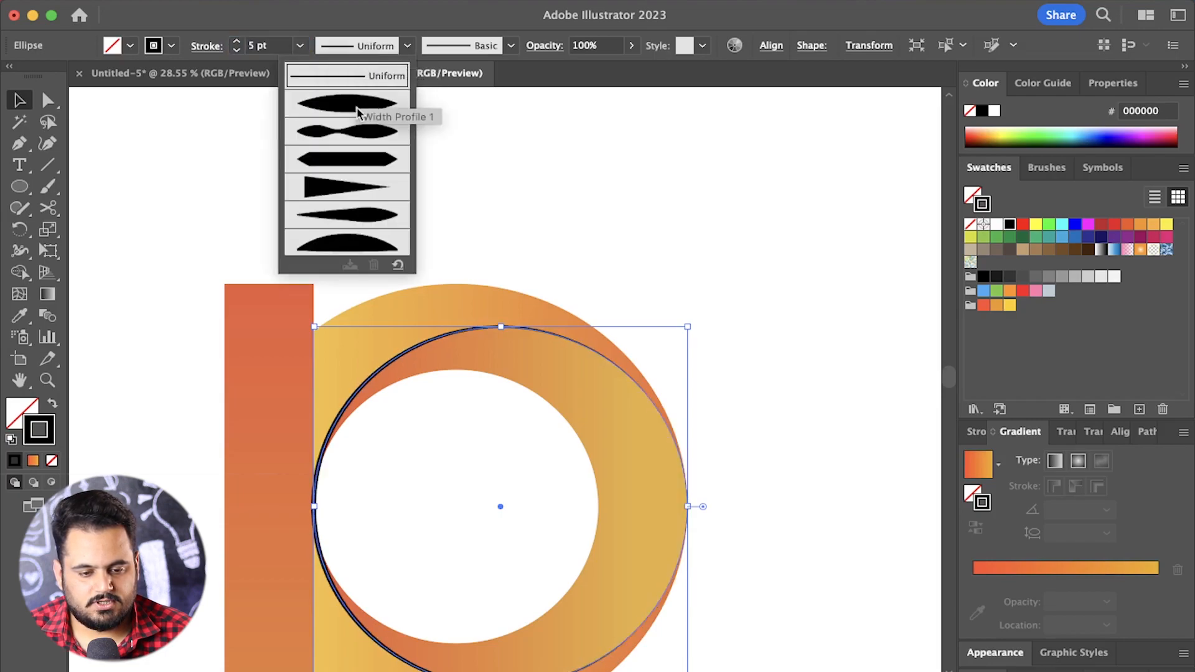
pyautogui.click(356, 110)
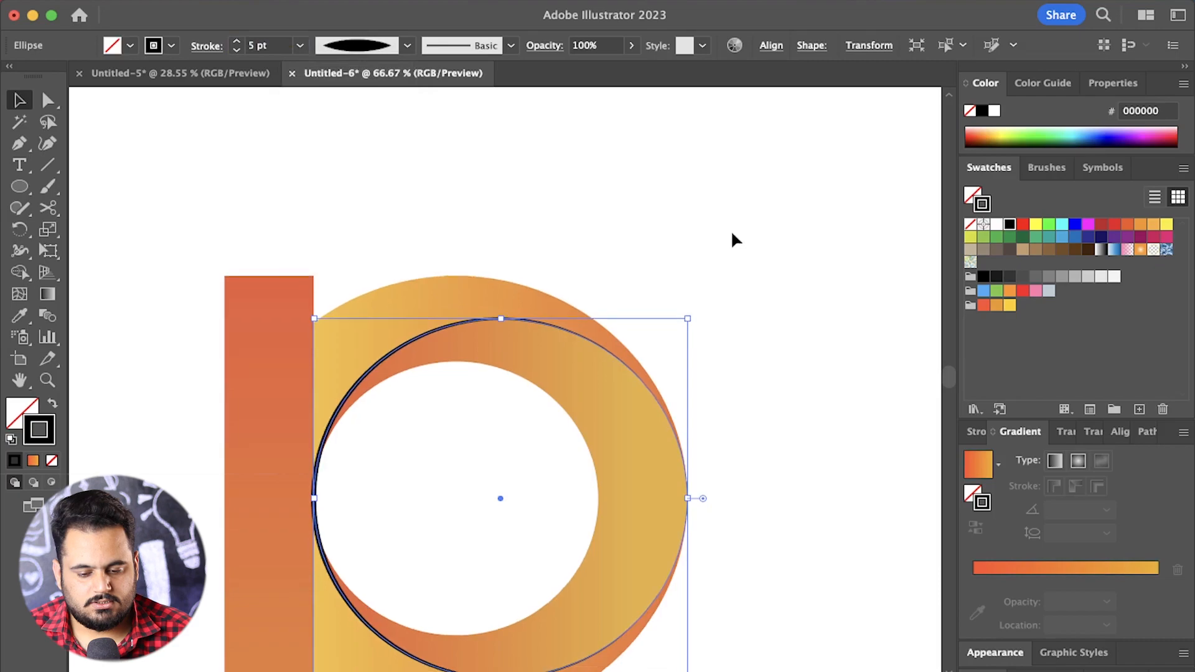
pyautogui.scroll(-4, 732, 237)
pyautogui.press('super+z')
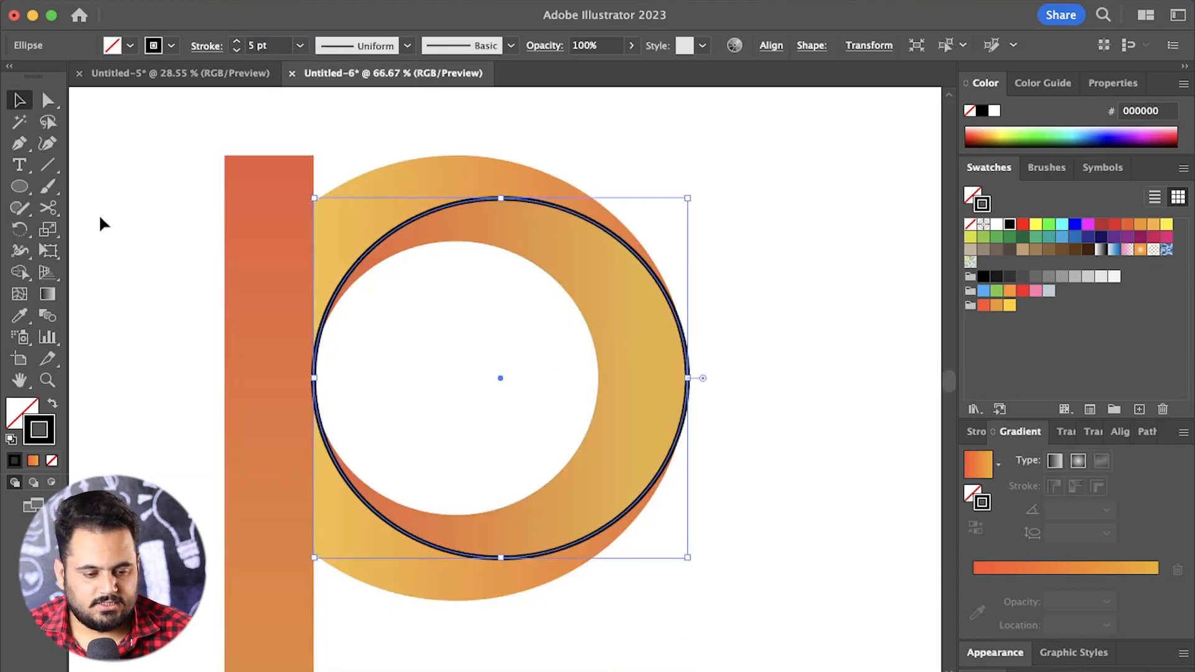
# - Cut the outlined circle into upper and lower halves at its two side anchors with Scissors, and deselect everything
pyautogui.click(48, 208)
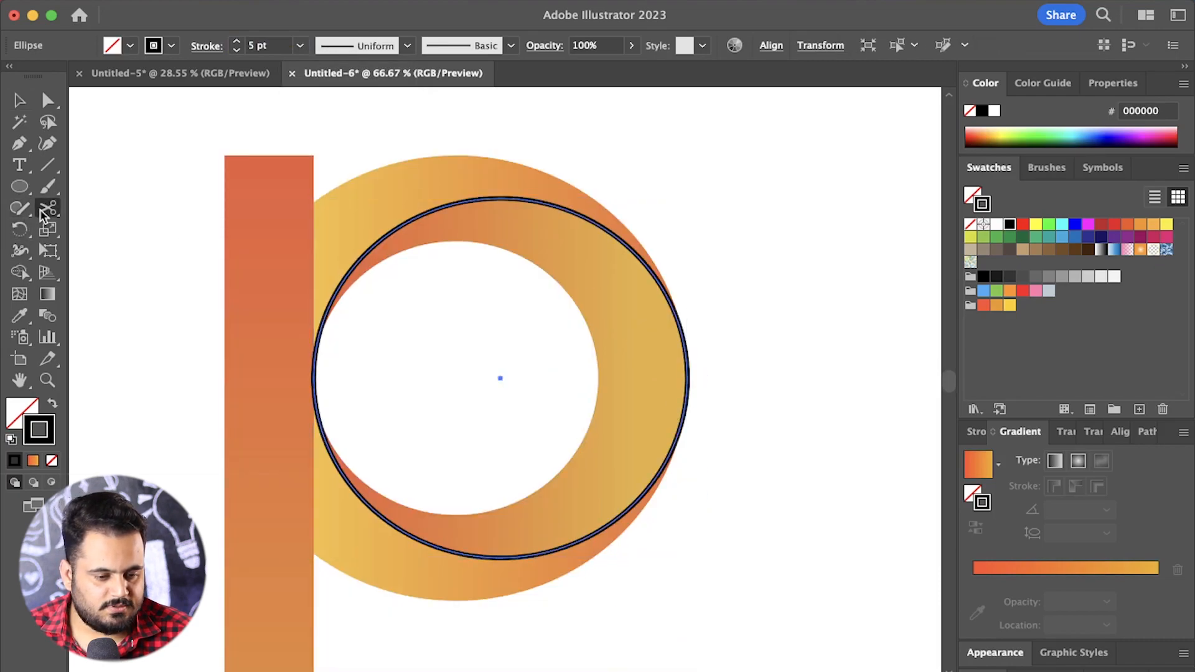
pyautogui.click(314, 379)
pyautogui.click(726, 381)
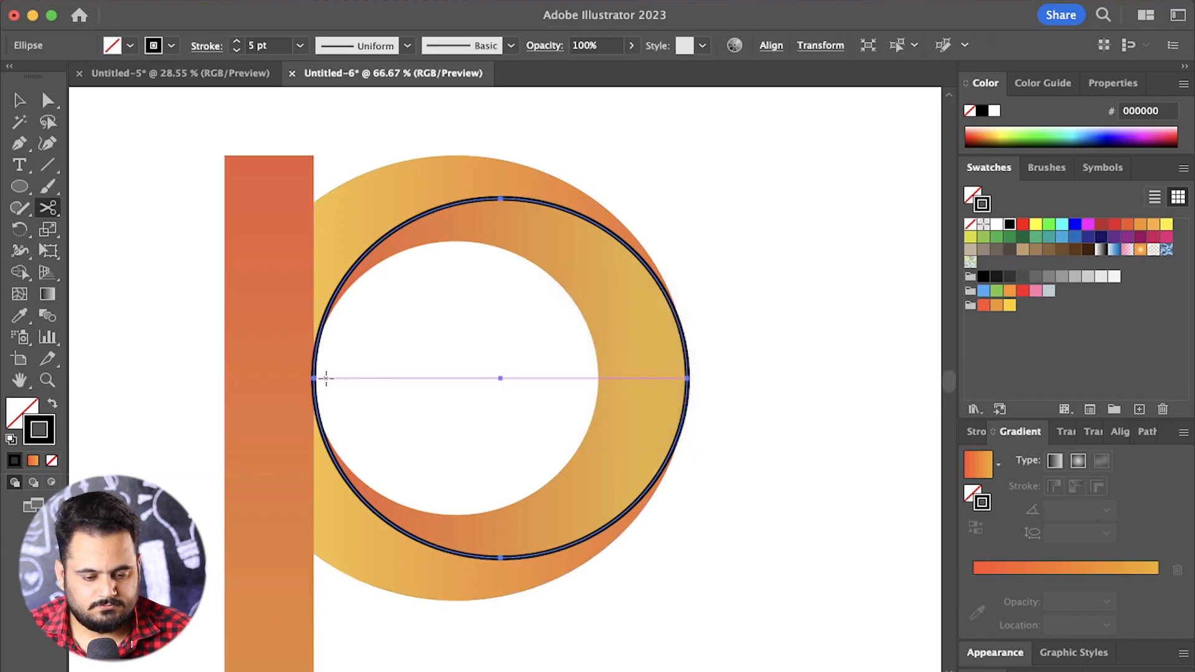
pyautogui.click(315, 377)
pyautogui.click(688, 378)
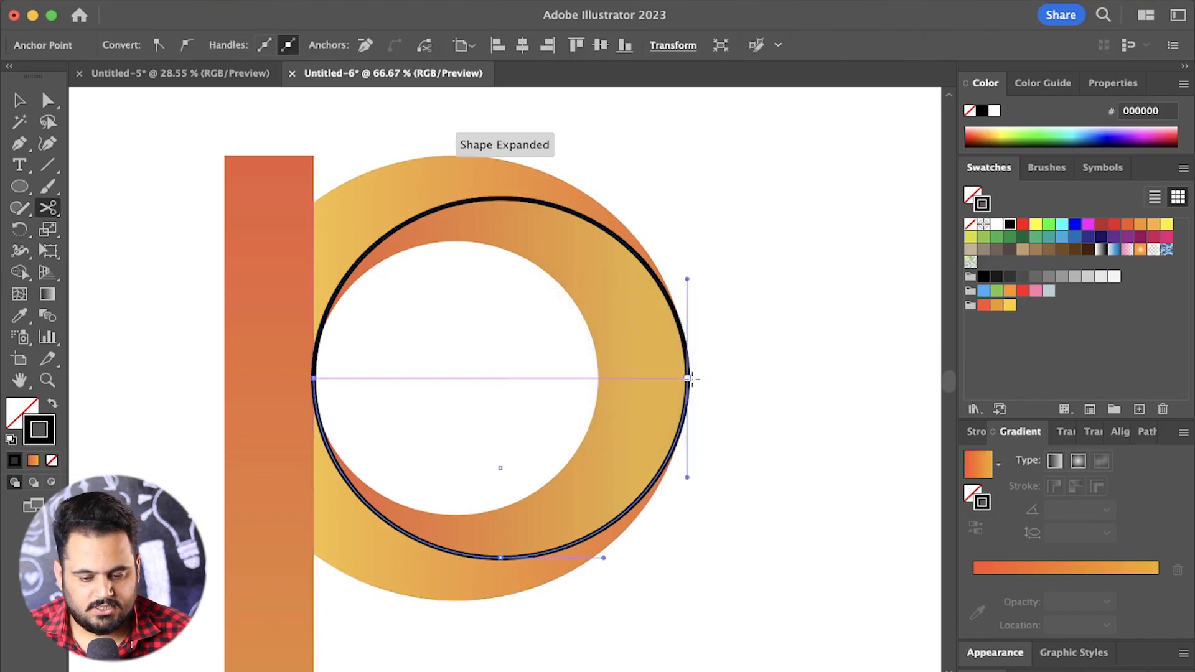
pyautogui.click(25, 102)
pyautogui.click(238, 111)
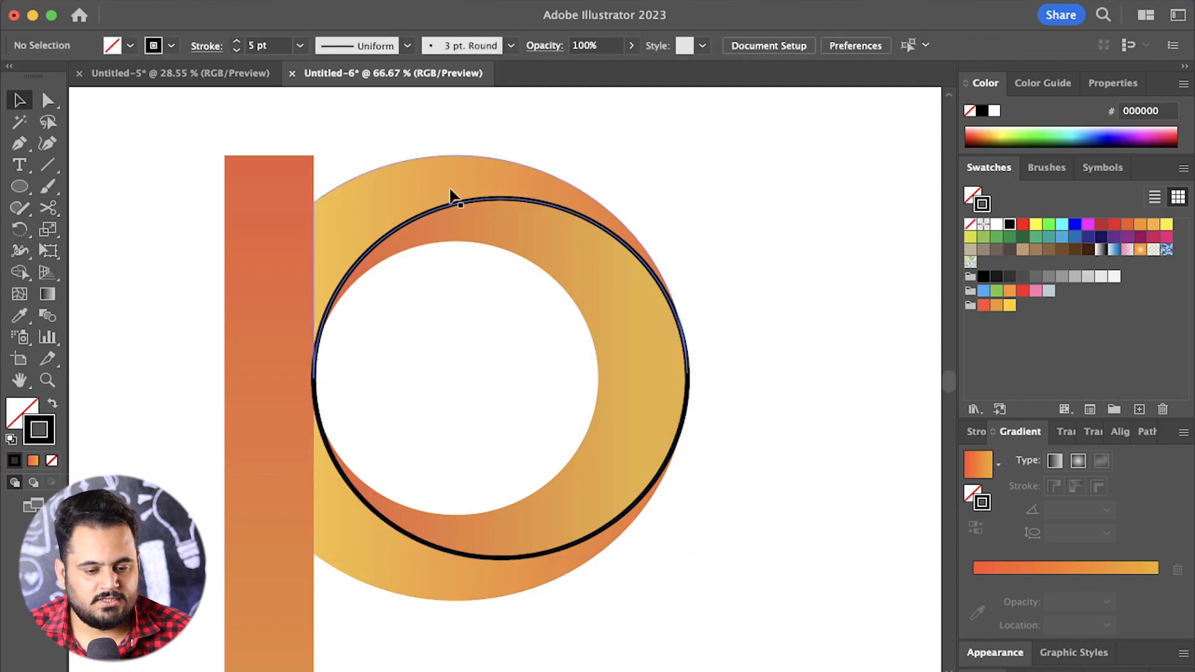
# - Apply Width Profile 1 to the strokes of both half-circles, and deselect them
pyautogui.click(458, 204)
pyautogui.keyDown('shift'); pyautogui.click(502, 560); pyautogui.keyUp('shift')
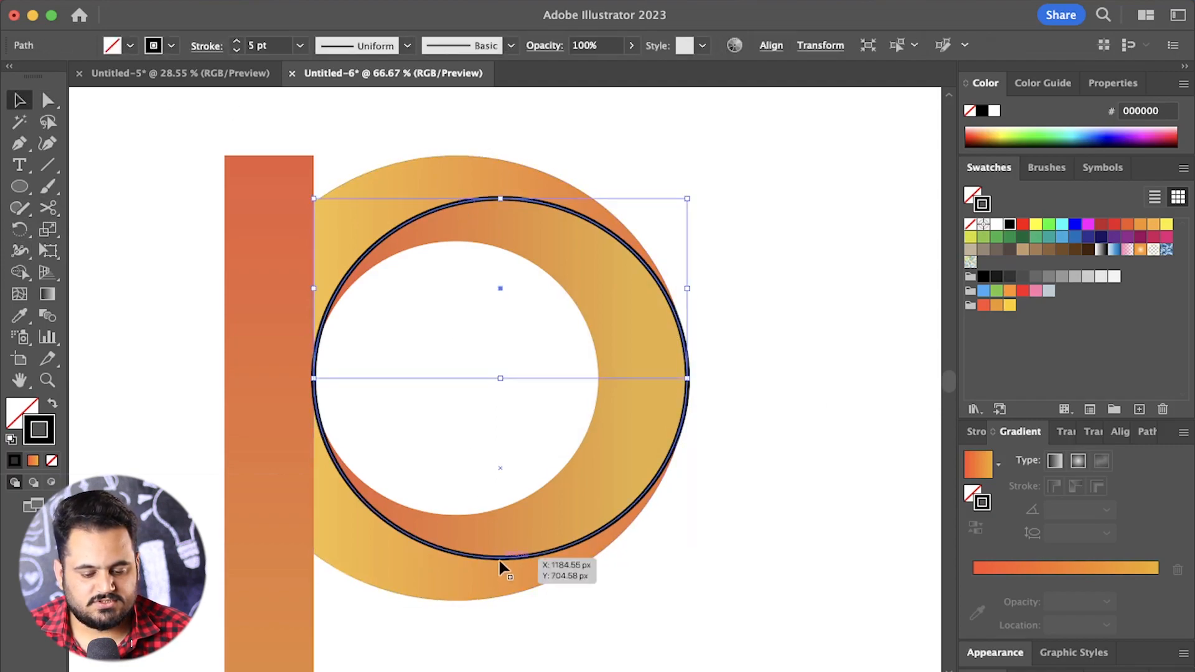
pyautogui.click(363, 47)
pyautogui.click(341, 102)
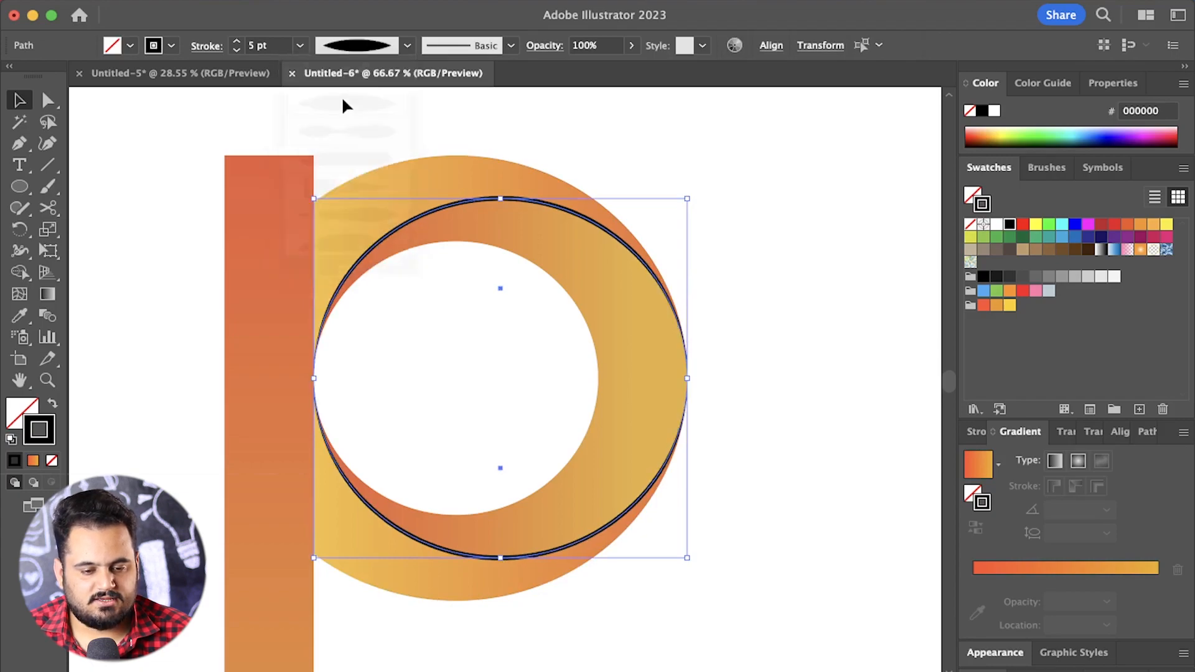
pyautogui.click(400, 115)
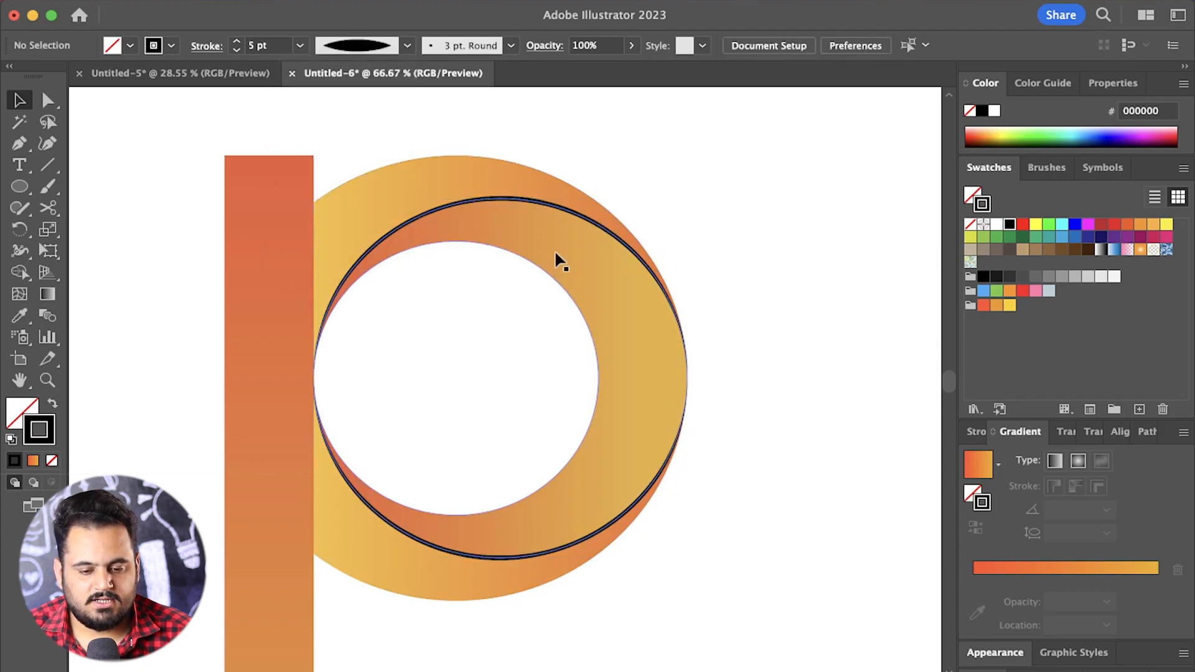
# - Change the stroke color of both tapered half-circles to white
pyautogui.click(553, 206)
pyautogui.keyDown('shift'); pyautogui.click(577, 544); pyautogui.keyUp('shift')
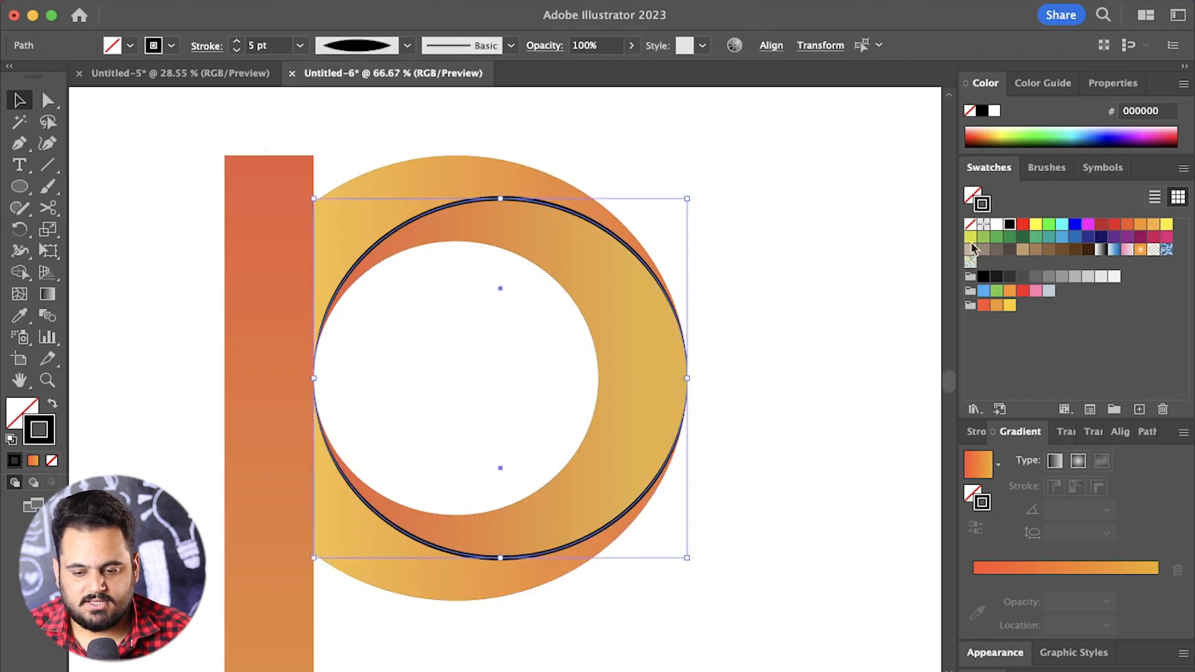
pyautogui.click(997, 225)
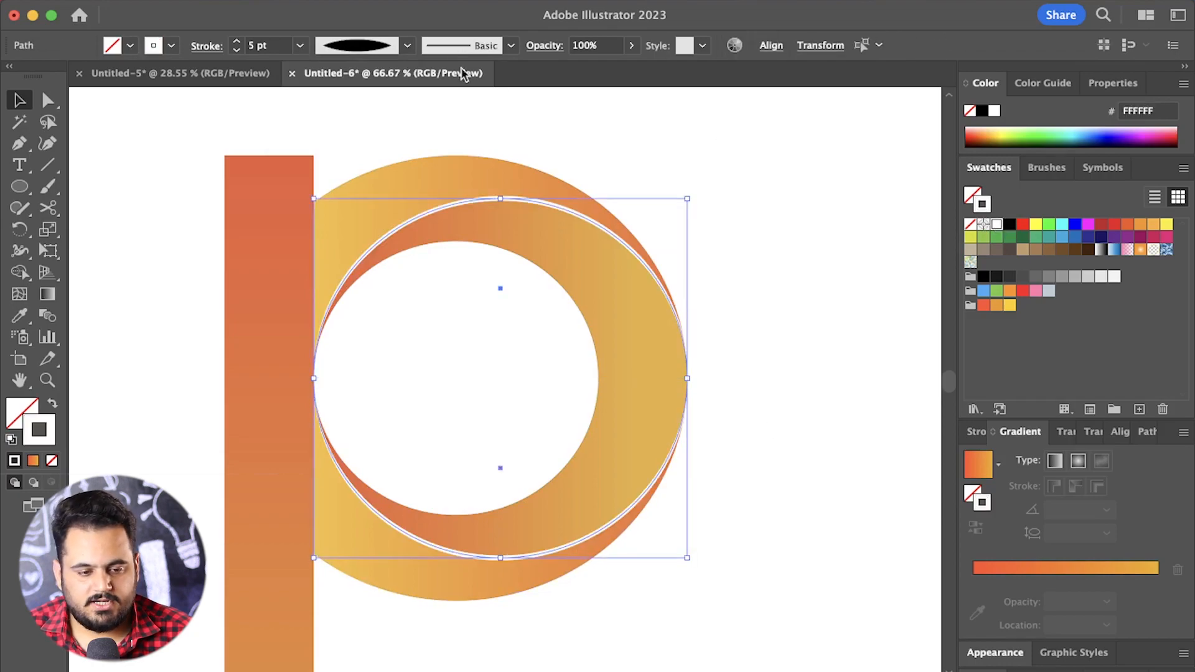
# - Expand the appearance of both tapered half-circle strokes into white-filled shapes and make their fill active
pyautogui.click(264, 5)
pyautogui.click(249, 249)
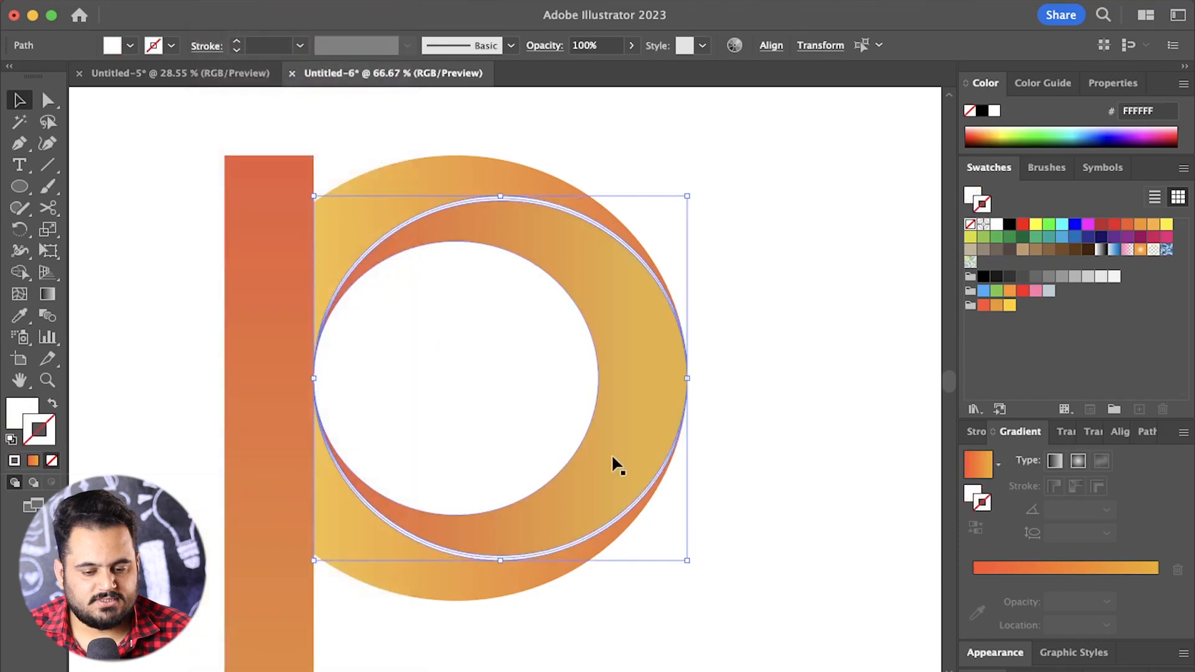
pyautogui.click(972, 203)
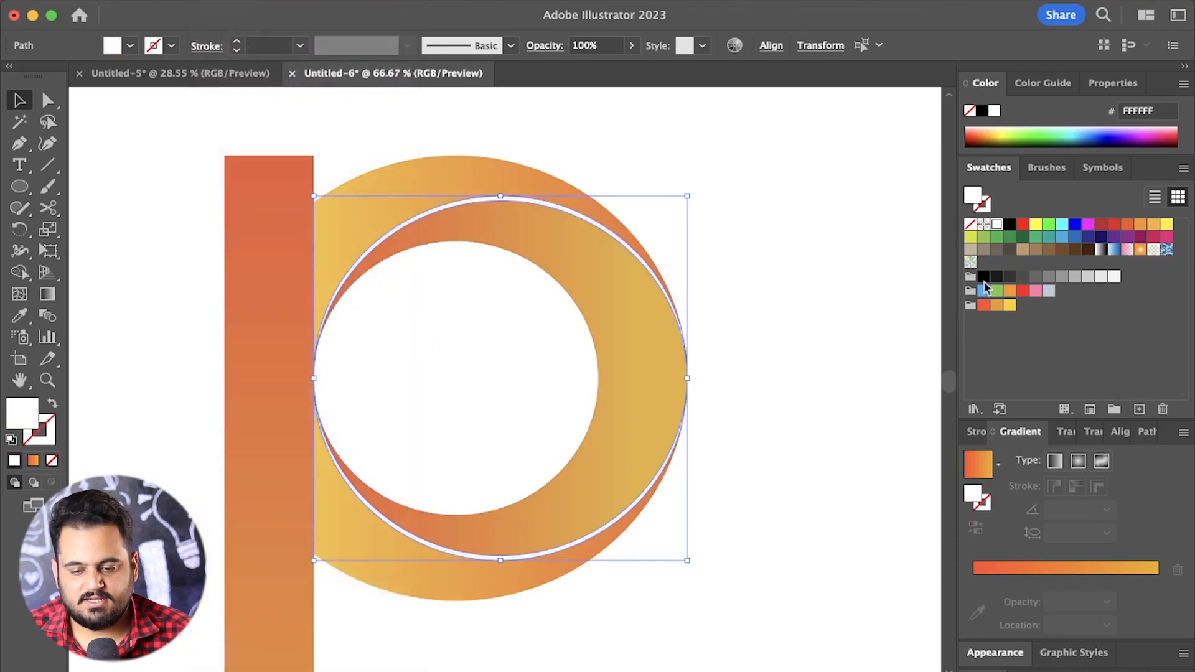
# - Try the Overlay blend mode on the expanded outline shapes, comparing it with Soft Light
pyautogui.click(1094, 432)
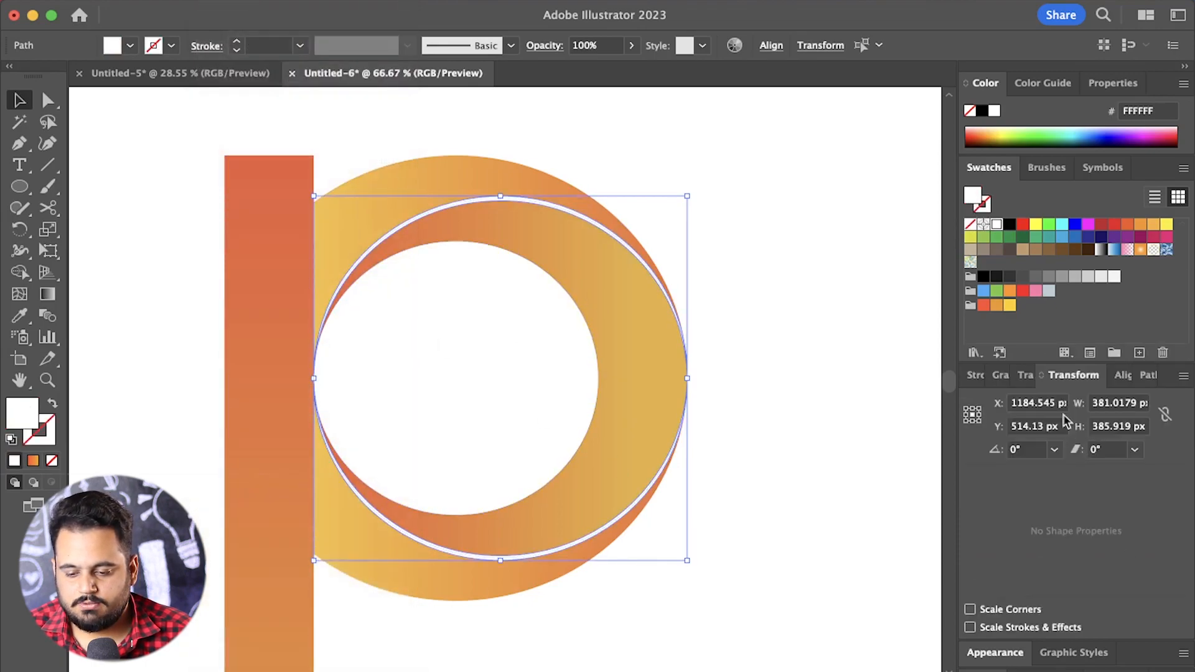
pyautogui.click(1029, 376)
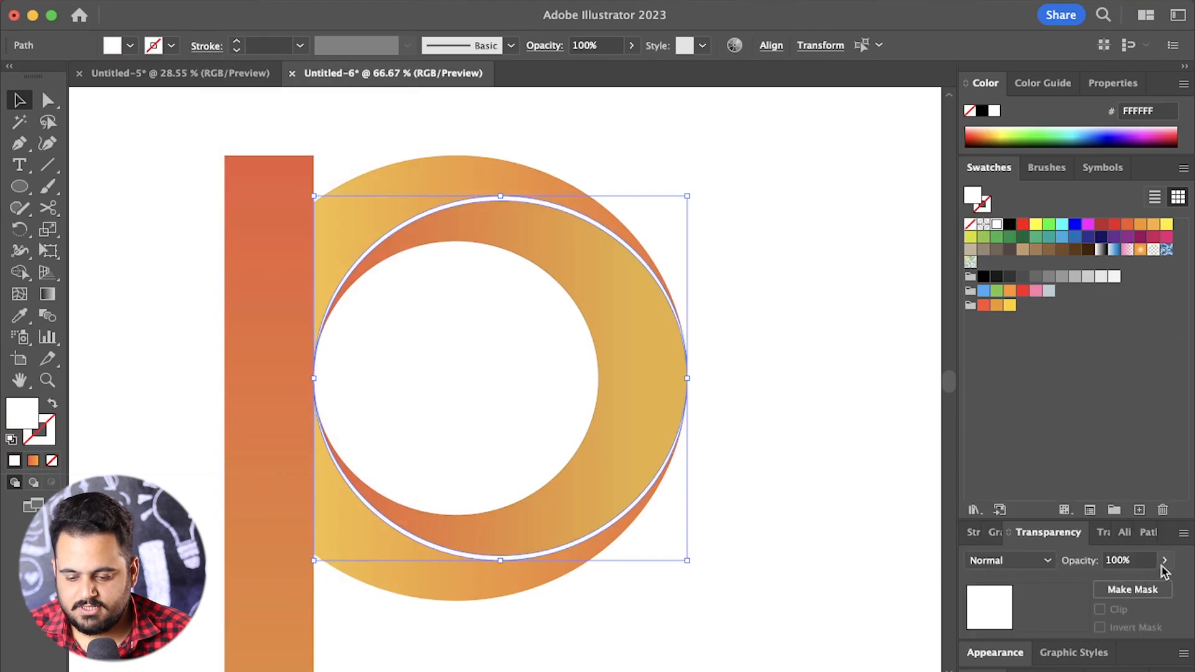
pyautogui.click(1026, 566)
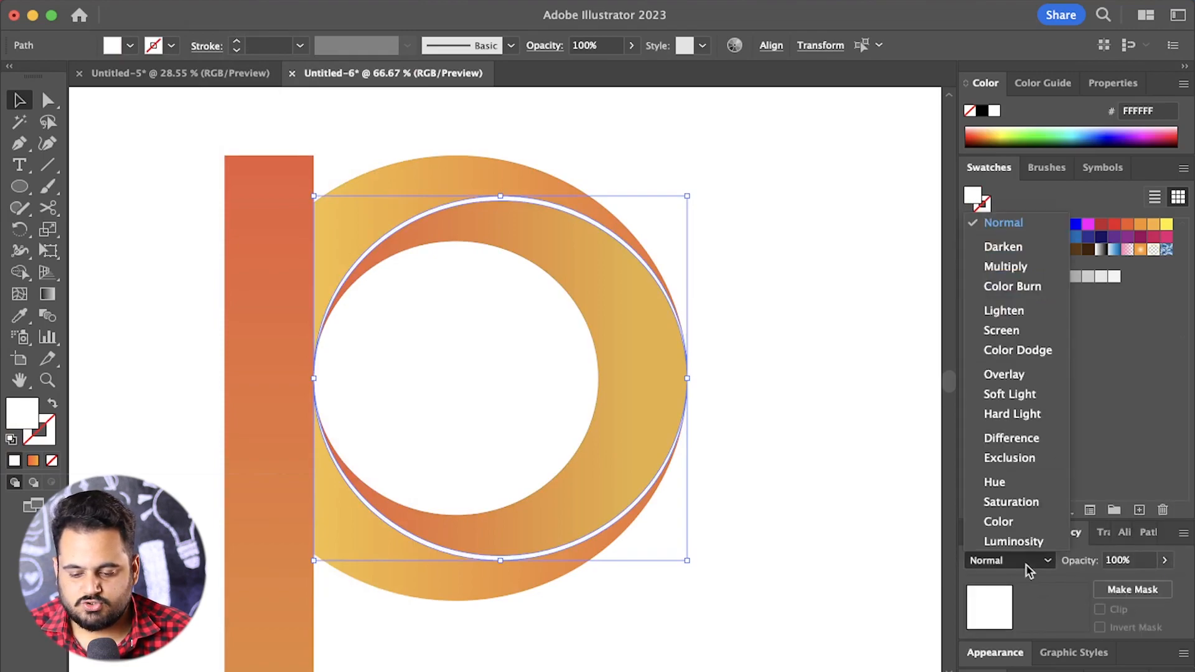
pyautogui.click(1005, 376)
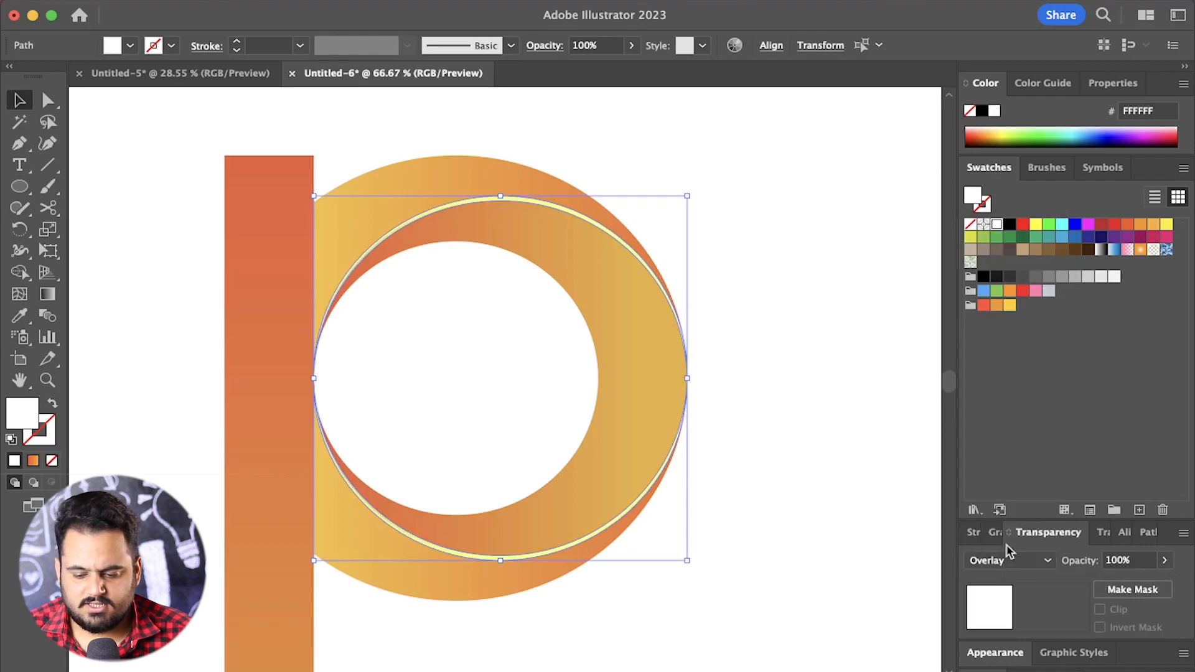
pyautogui.scroll(-1, 1013, 560)
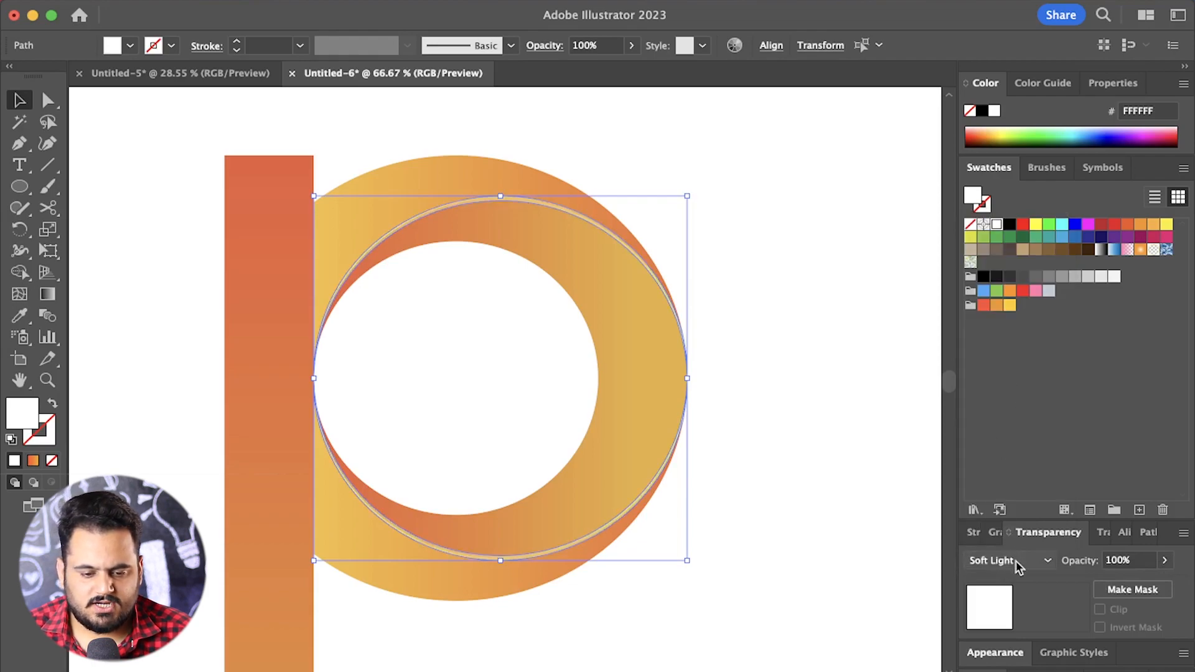
pyautogui.scroll(1, 1018, 566)
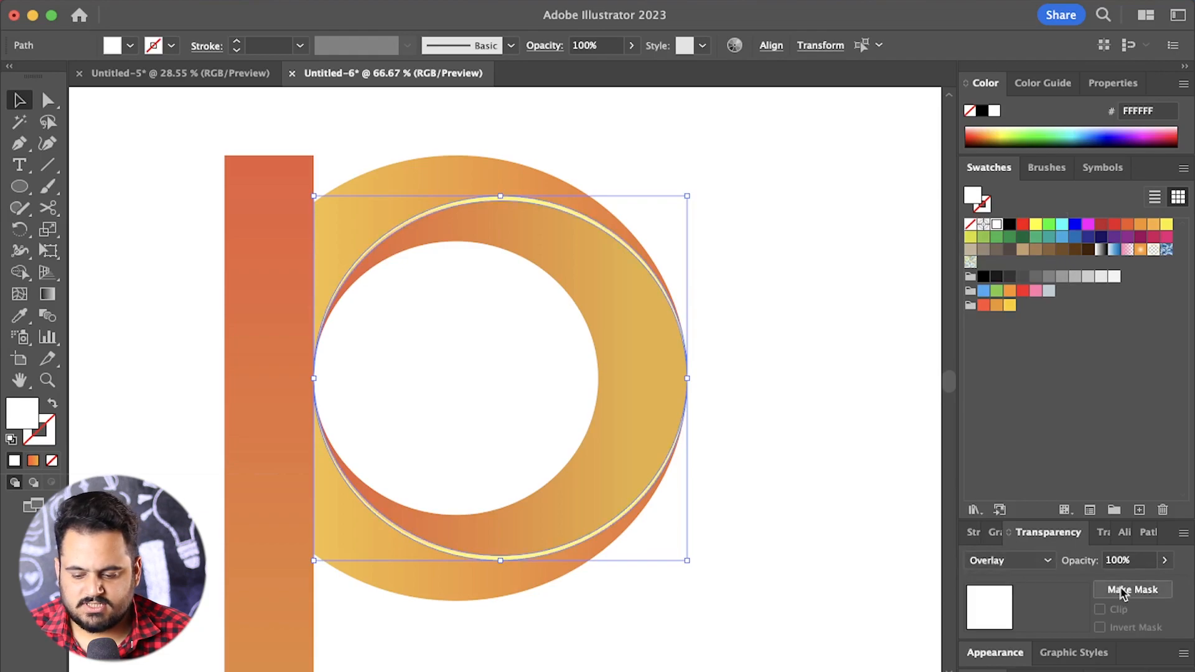
# - Try 40% opacity on the expanded outline shapes, and deselect them
pyautogui.click(1164, 561)
pyautogui.moveTo(1135, 585); pyautogui.dragTo(1118, 587)
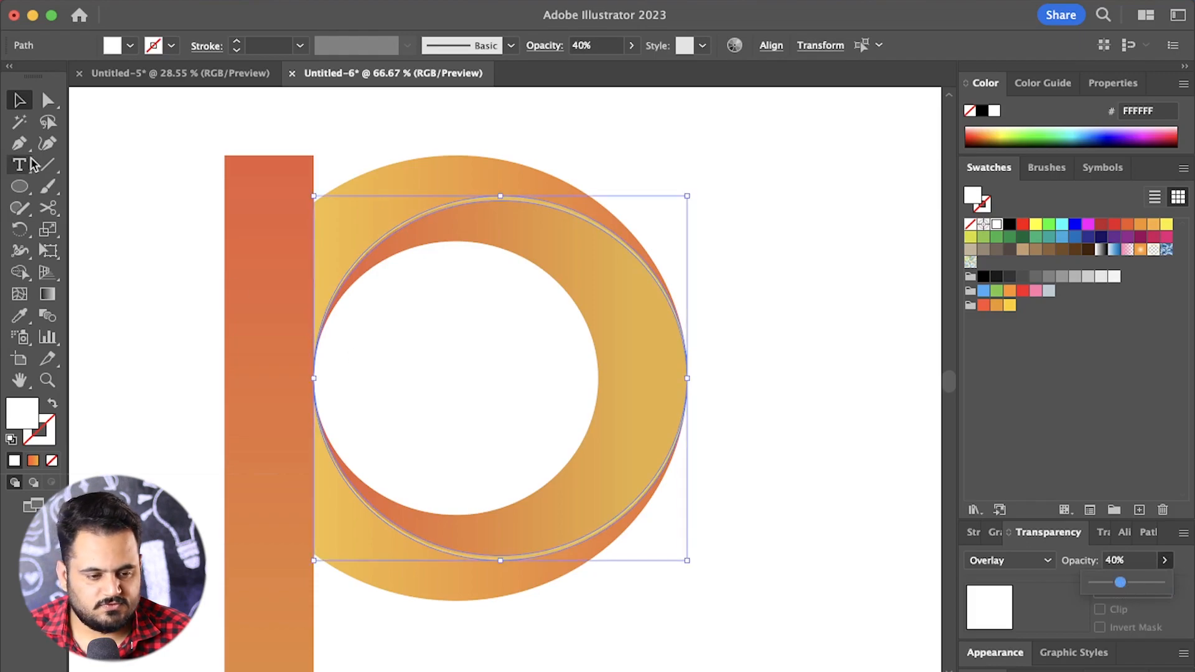
pyautogui.click(14, 94)
pyautogui.click(129, 134)
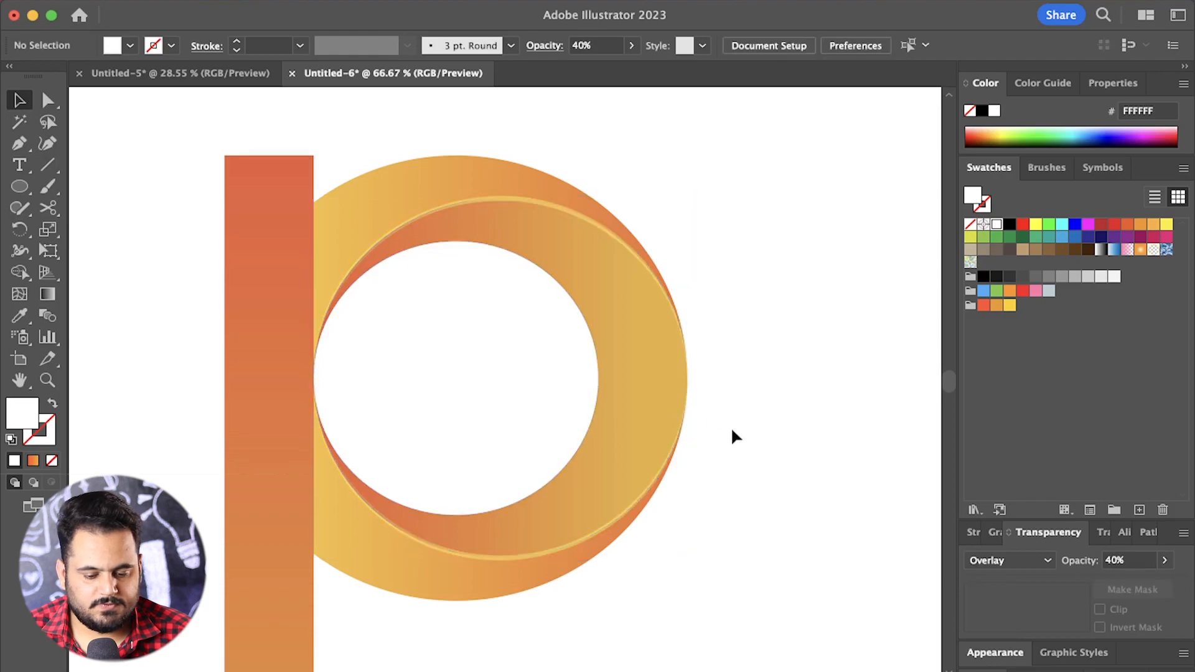
# - Select both tapered outline shapes around the crescent and set them to 100% opacity with the Normal blend mode
pyautogui.scroll(-1, 733, 431)
pyautogui.scroll(4, 597, 337)
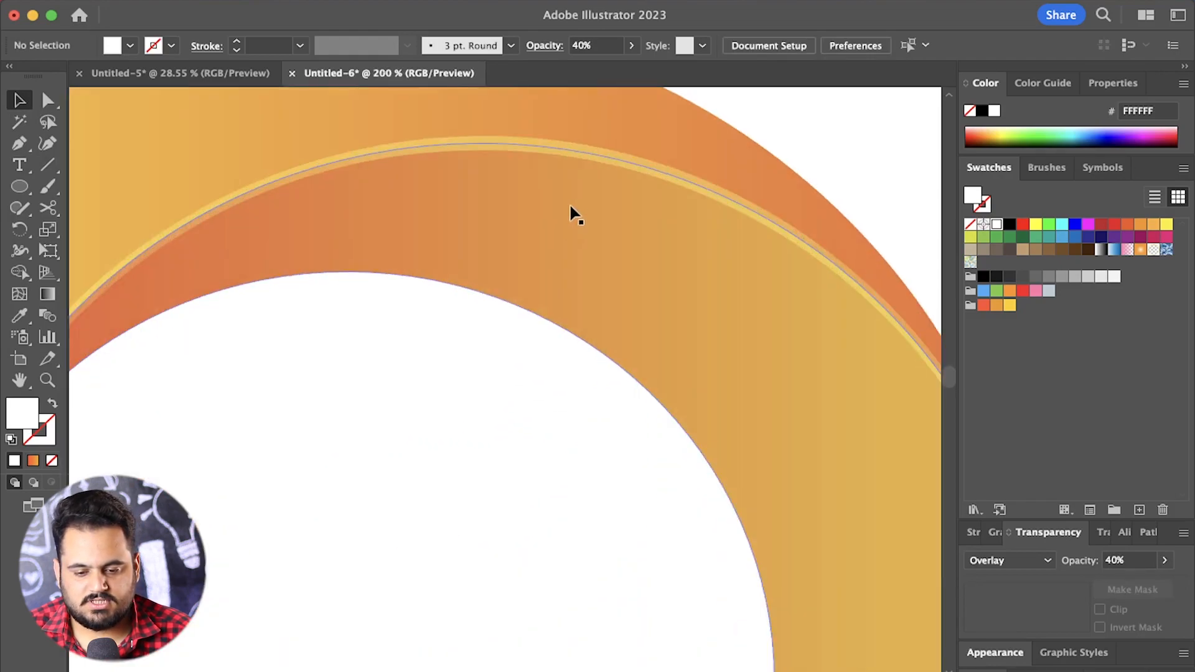
pyautogui.scroll(3, 702, 181)
pyautogui.click(726, 221)
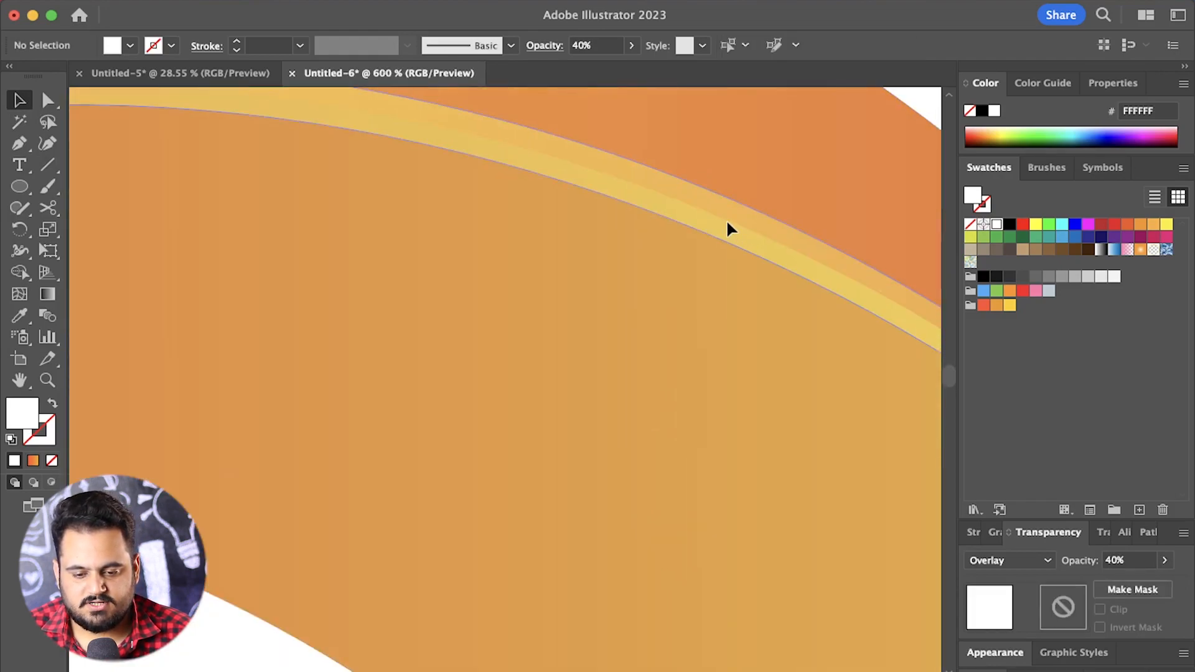
pyautogui.scroll(-7, 726, 228)
pyautogui.scroll(4, 755, 475)
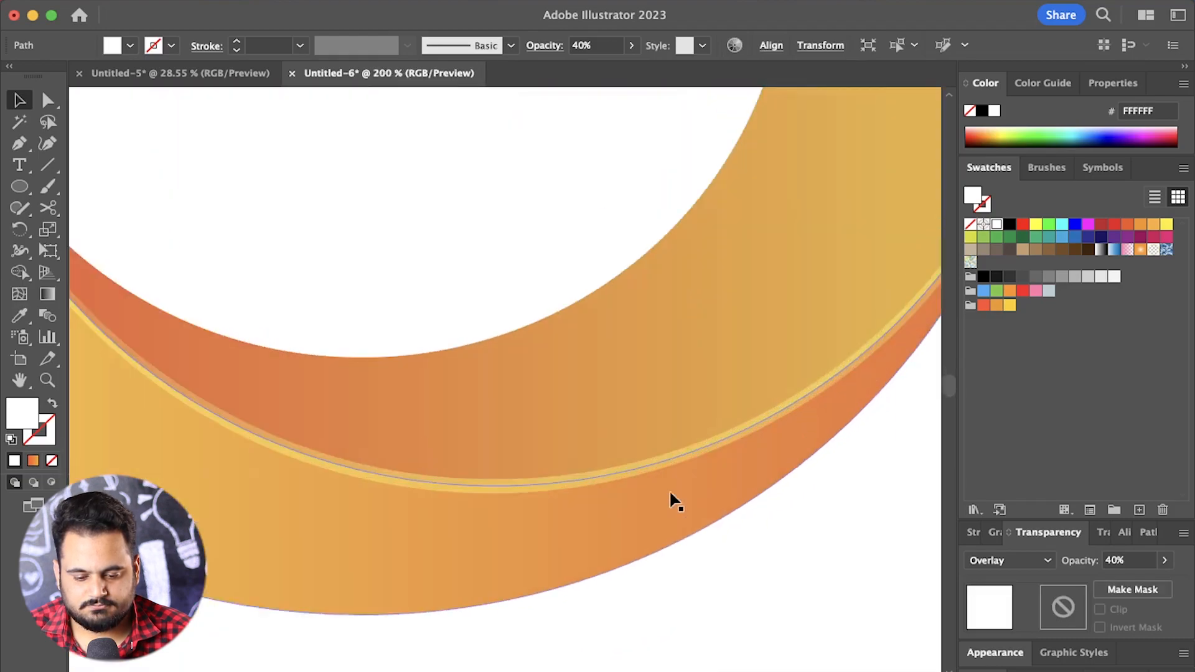
pyautogui.click(579, 488)
pyautogui.scroll(-3, 638, 485)
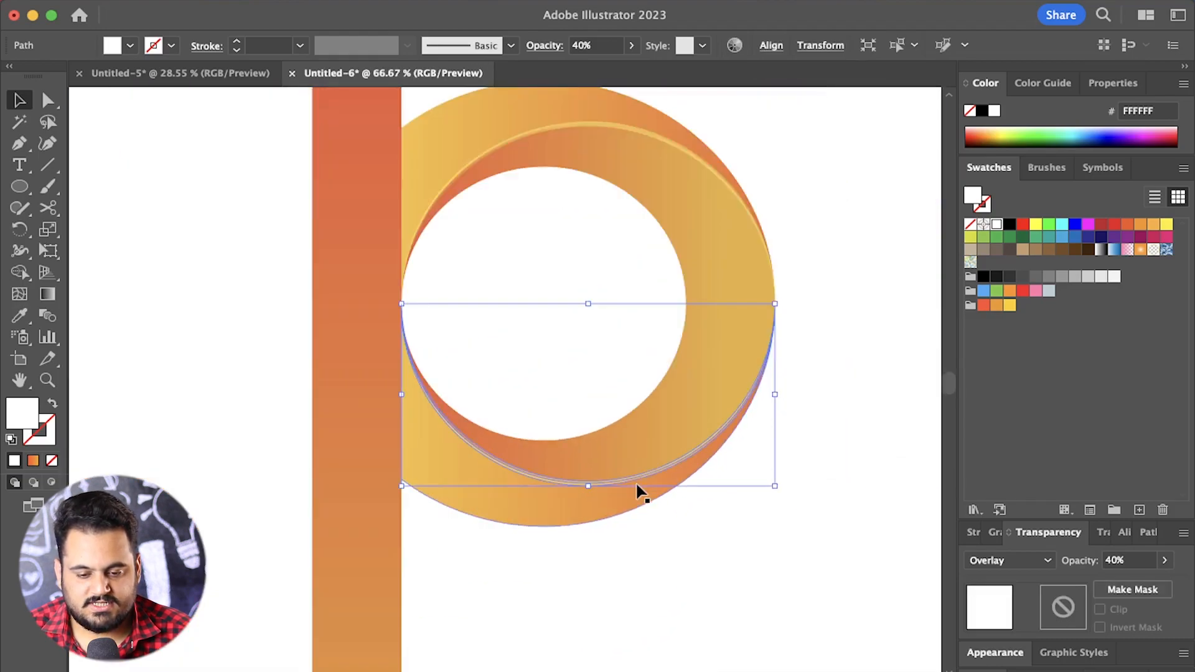
pyautogui.scroll(3, 685, 106)
pyautogui.click(646, 233)
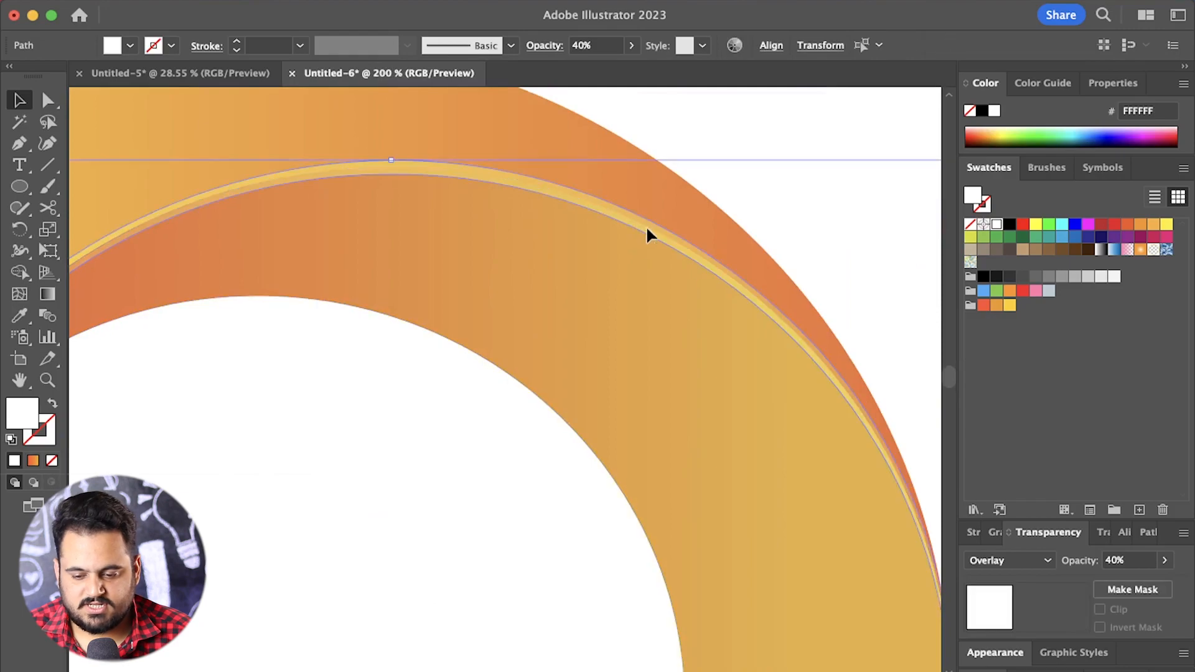
pyautogui.click(1145, 560)
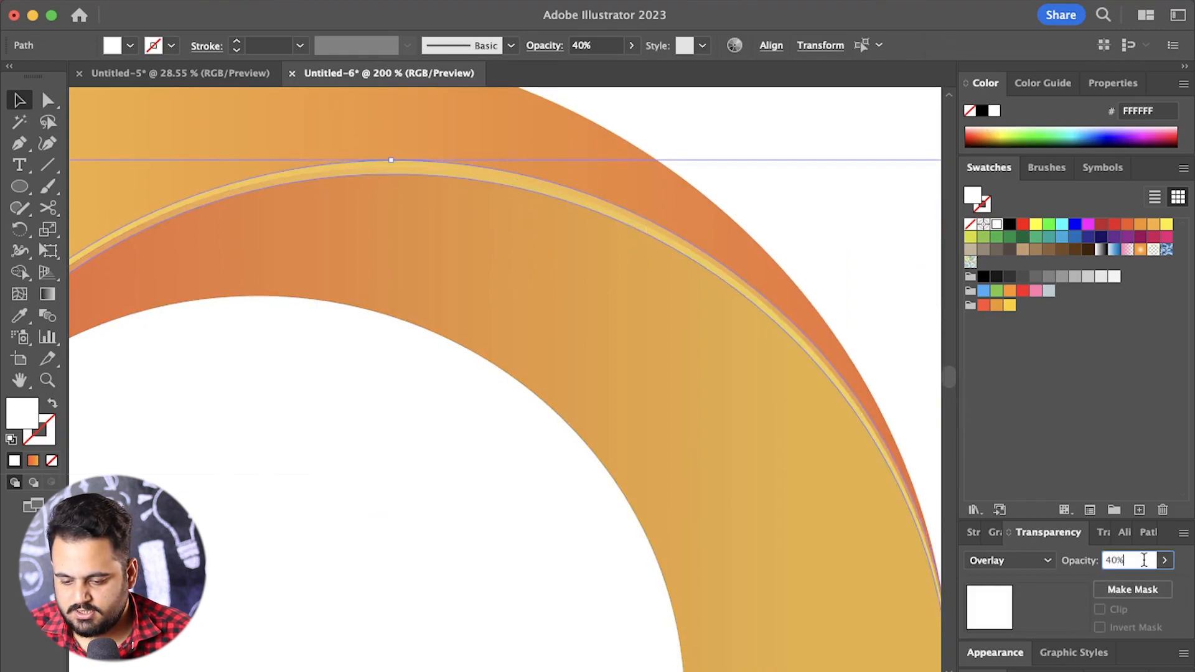
pyautogui.press('Up')
pyautogui.press('Up')
pyautogui.press('Up')
pyautogui.press('Up')
pyautogui.press('Up')
pyautogui.press('Up')
pyautogui.press('Up')
pyautogui.press('Up')
pyautogui.press('Up')
pyautogui.press('Up')
pyautogui.press('Up')
pyautogui.press('Up')
pyautogui.press('Up')
pyautogui.press('Up')
pyautogui.press('Up')
pyautogui.press('Up')
pyautogui.press('Up')
pyautogui.press('Up')
pyautogui.press('Up')
pyautogui.press('Up')
pyautogui.press('Up')
pyautogui.press('Up')
pyautogui.press('Up')
pyautogui.press('Up')
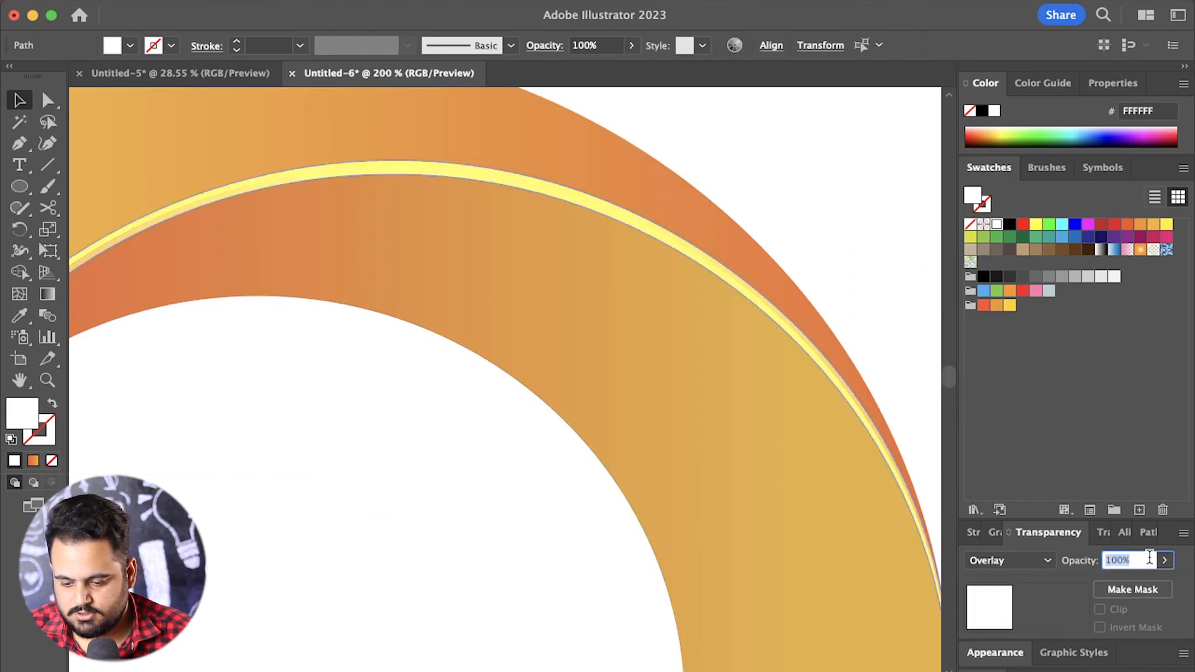
pyautogui.click(1040, 561)
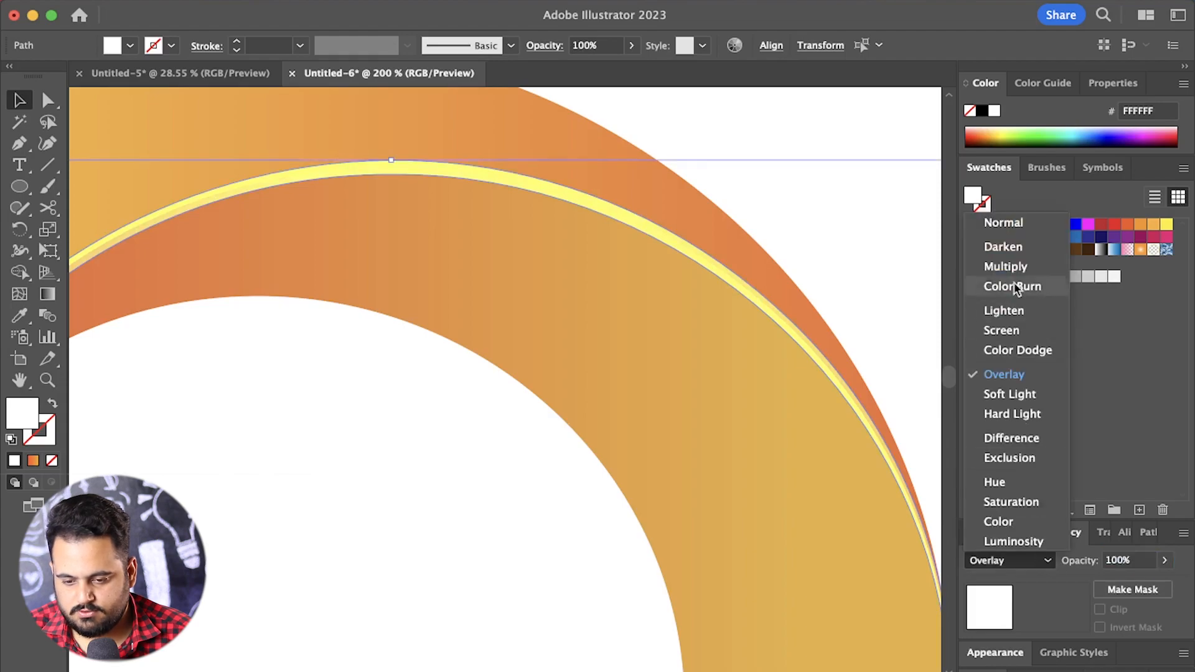
pyautogui.click(1028, 222)
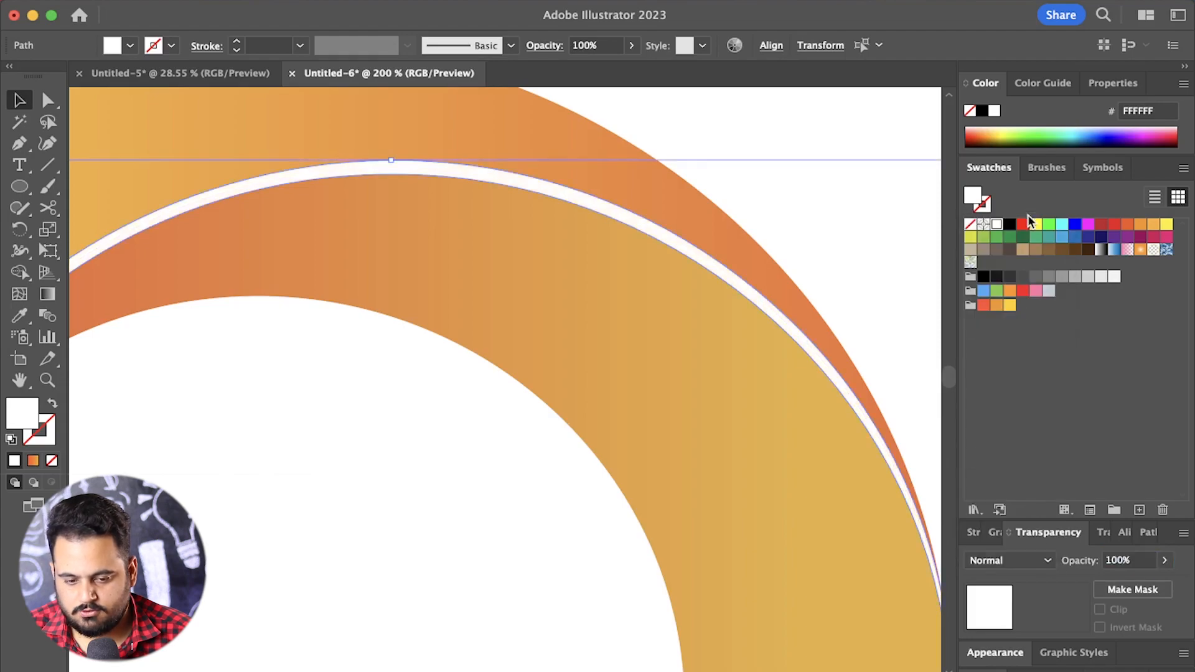
# - Change the fill color of both tapered outline shapes to light orange FFB655, and deselect them
pyautogui.doubleClick(978, 201)
pyautogui.click(866, 409)
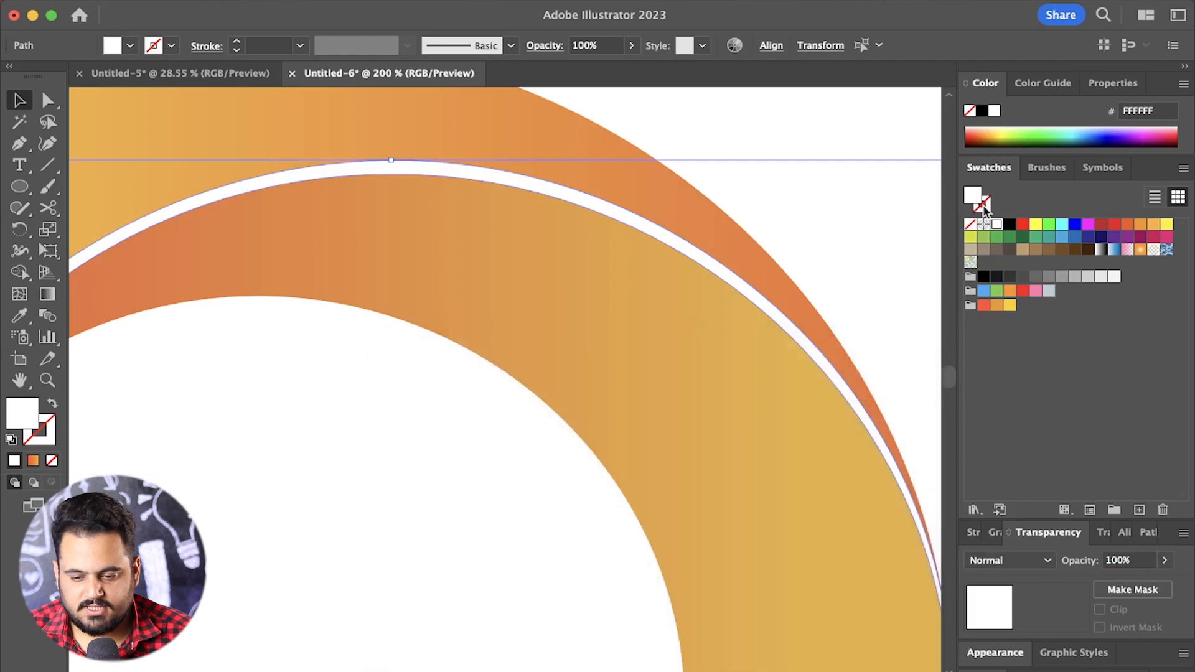
pyautogui.doubleClick(976, 201)
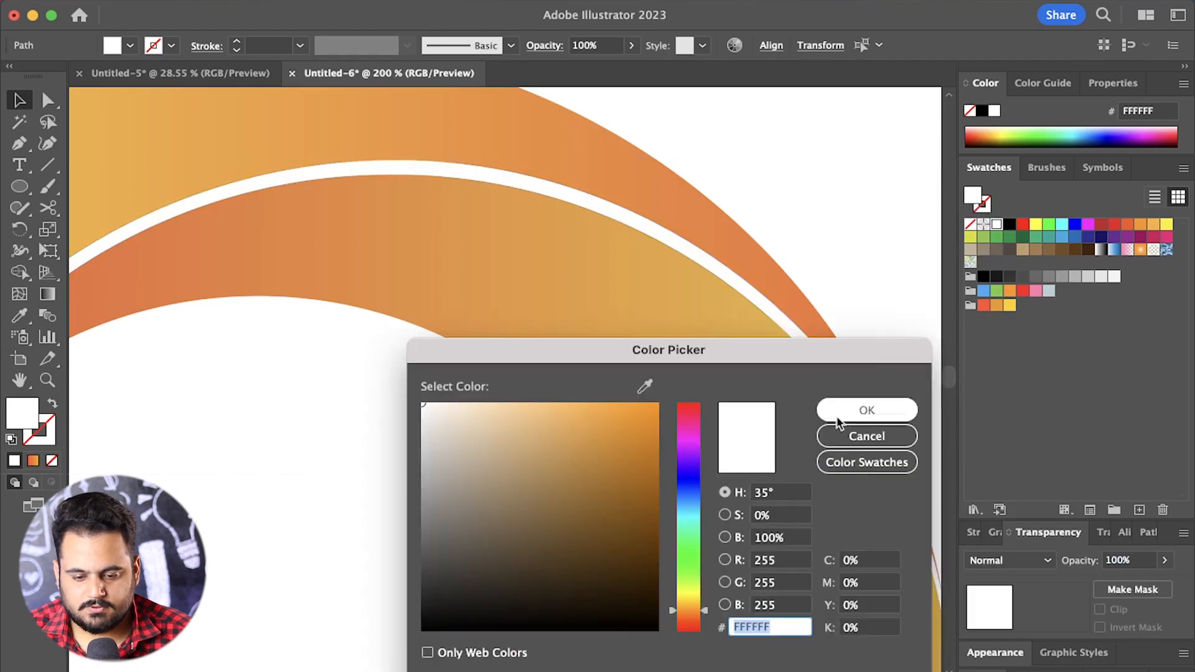
pyautogui.moveTo(618, 497)
pyautogui.mouseDown()
pyautogui.moveTo(659, 381)
pyautogui.moveTo(577, 363)
pyautogui.moveTo(568, 416)
pyautogui.moveTo(544, 387)
pyautogui.moveTo(590, 393)
pyautogui.moveTo(580, 390)
pyautogui.mouseUp()
pyautogui.click(827, 419)
pyautogui.press('super+minus')
pyautogui.press('super+minus')
pyautogui.press('super+minus')
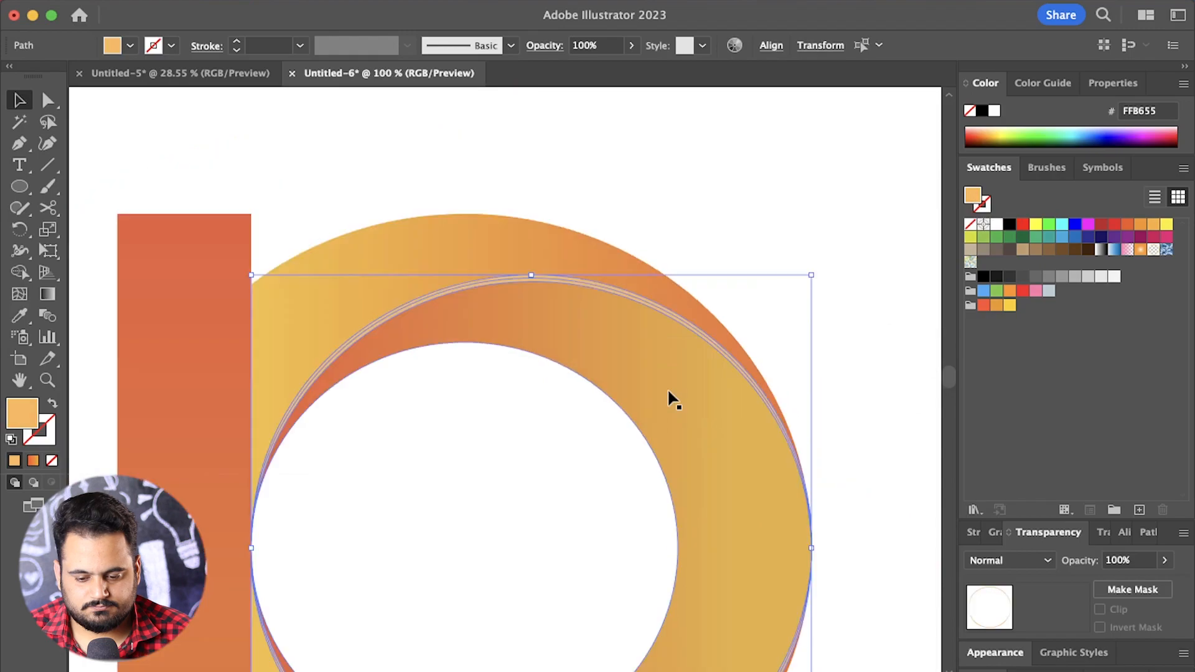
pyautogui.click(844, 443)
pyautogui.scroll(-2, 845, 442)
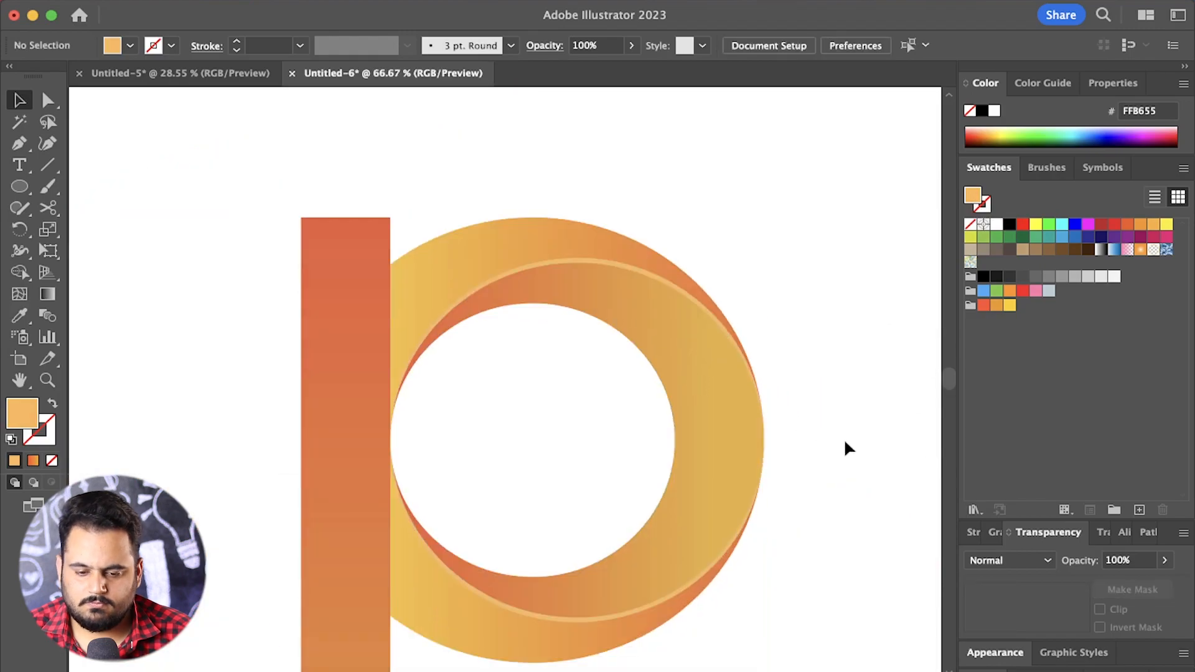
pyautogui.press('super+0')
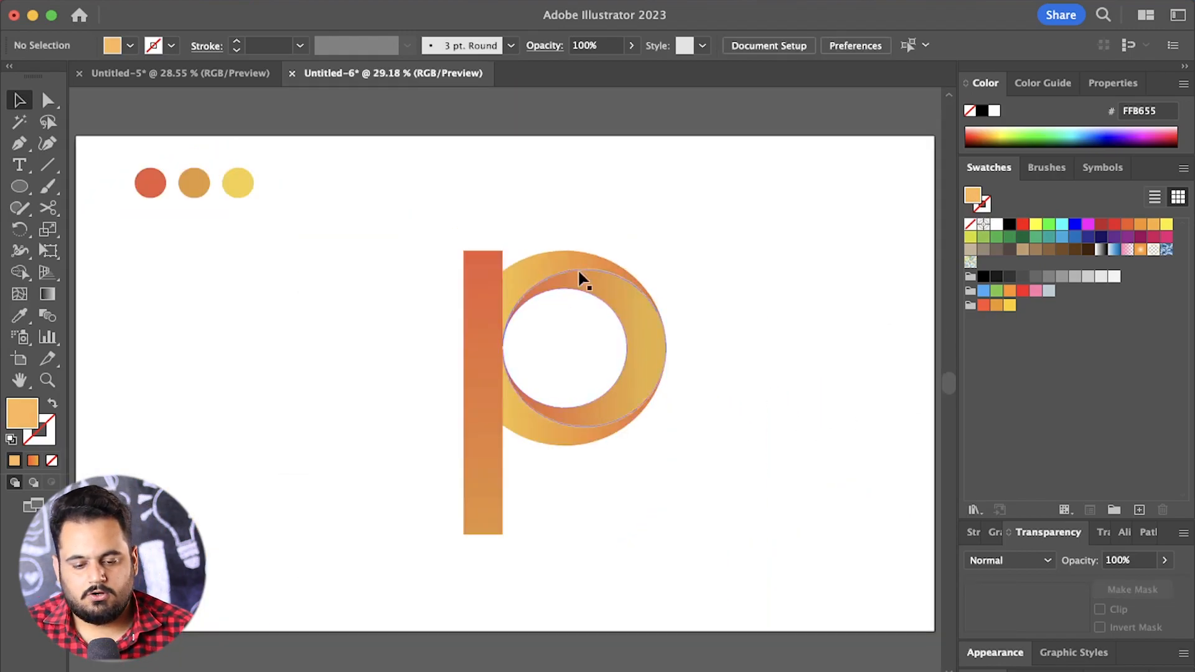
# - Try fully rounding the corners of the letter's stem rectangle, and undo it
pyautogui.click(48, 101)
pyautogui.click(478, 273)
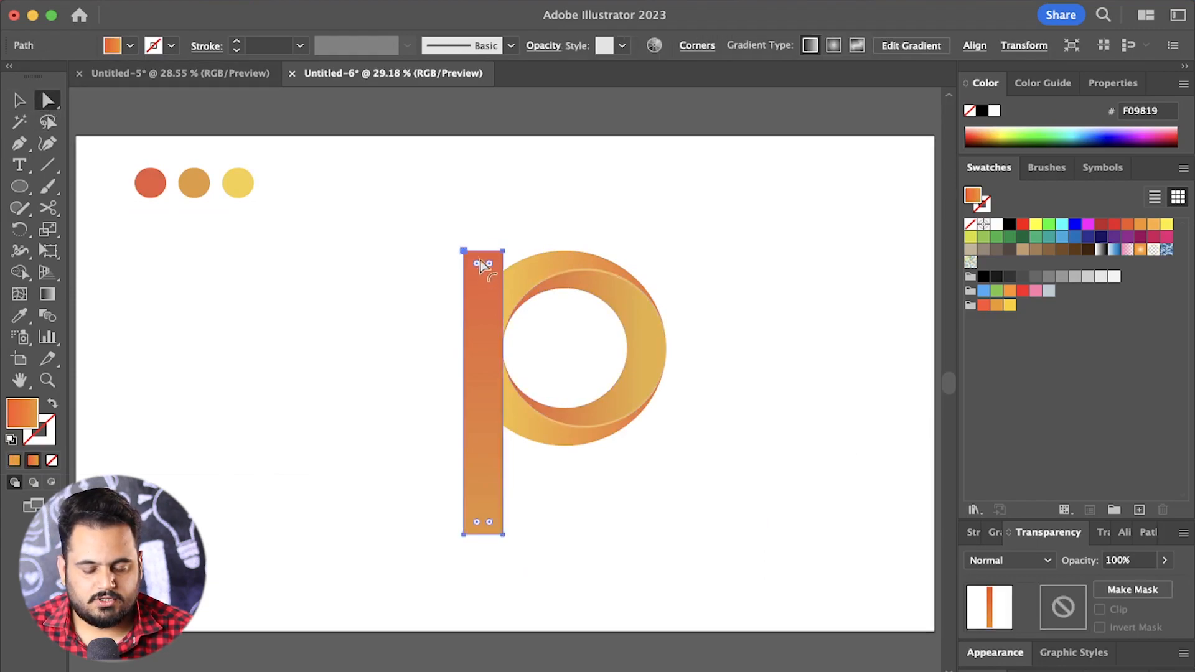
pyautogui.scroll(1, 516, 280)
pyautogui.moveTo(487, 272); pyautogui.dragTo(489, 299)
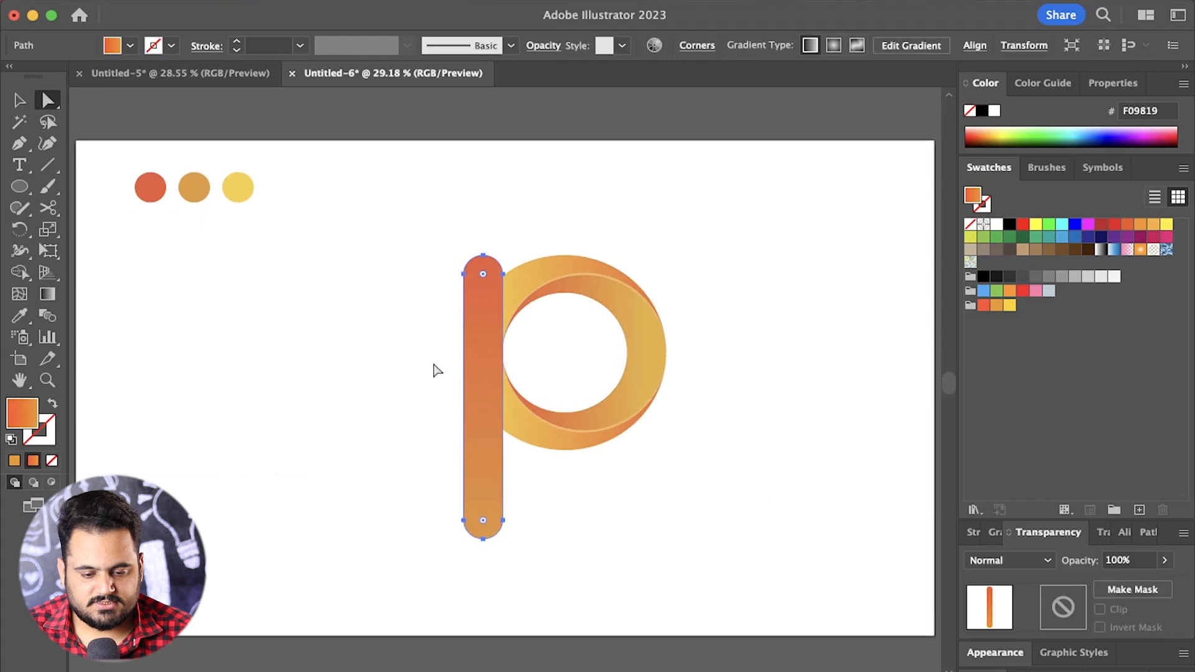
pyautogui.click(329, 370)
pyautogui.press('super+z')
pyautogui.press('super+z')
pyautogui.click(335, 370)
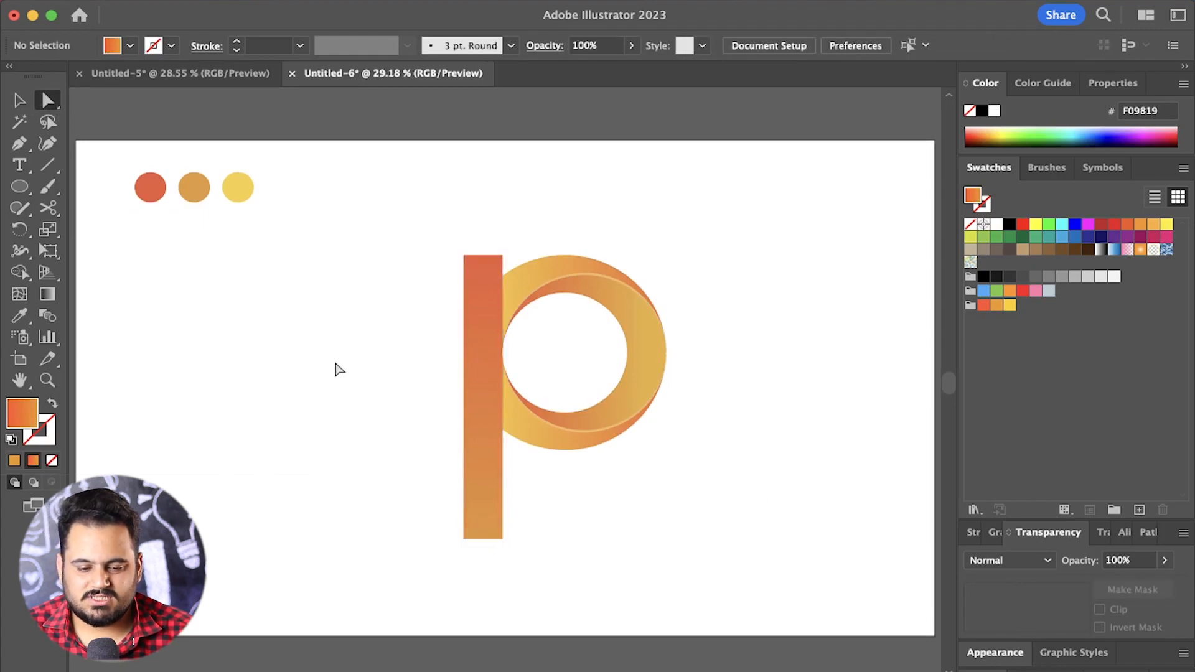
# - Try a narrow gradient rectangle along the stem's right edge over the bowl, extended up to the stem's top
pyautogui.scroll(5, 514, 354)
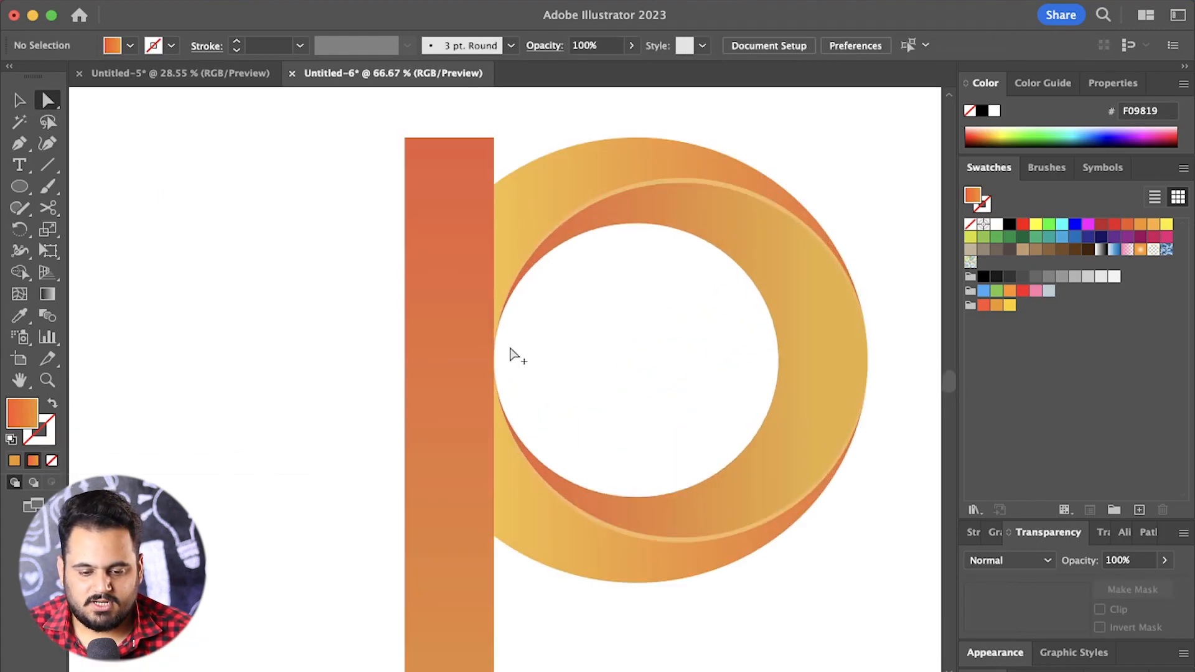
pyautogui.scroll(2, 503, 242)
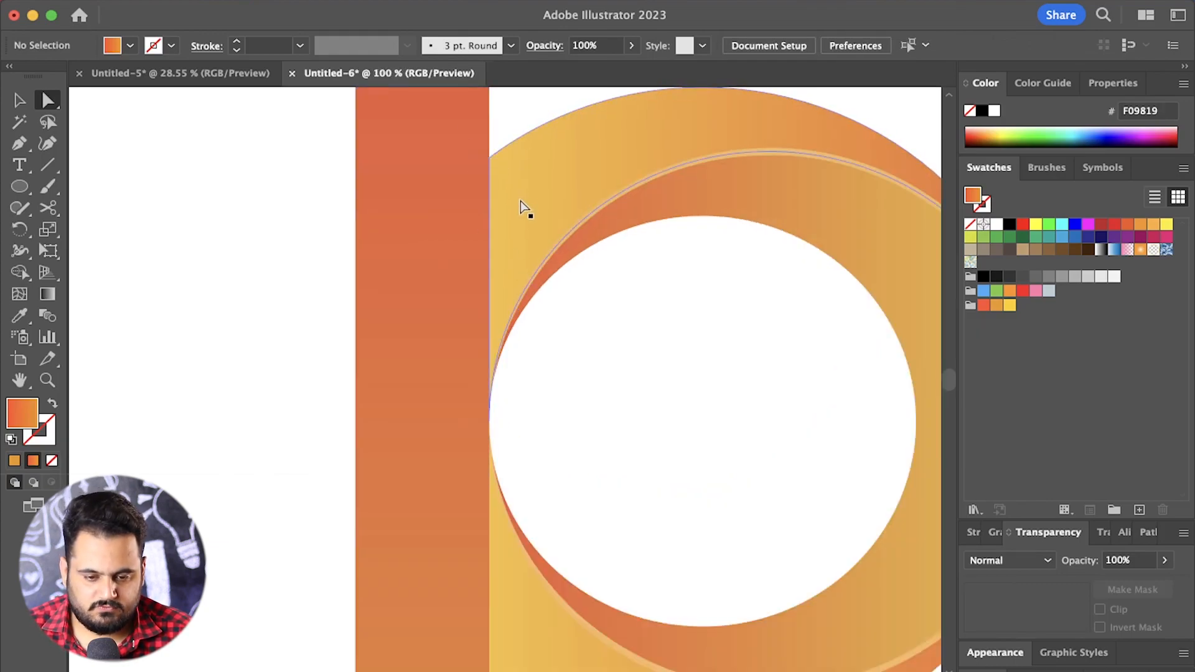
pyautogui.scroll(-2, 523, 208)
pyautogui.press('m')
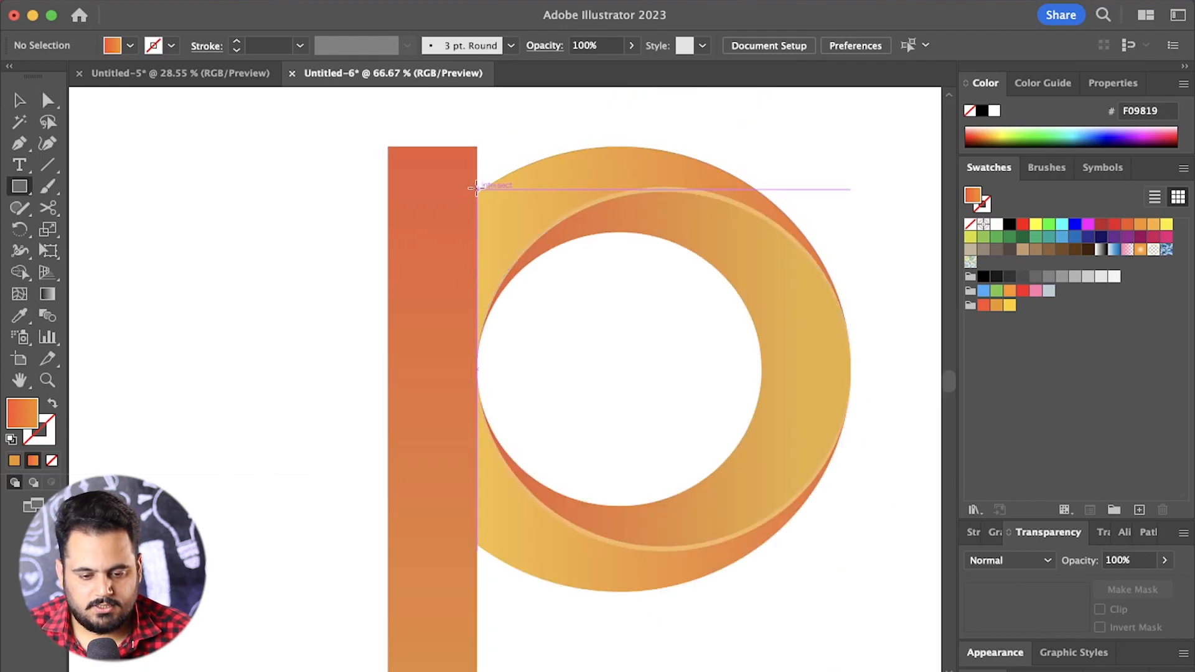
pyautogui.moveTo(477, 187)
pyautogui.mouseDown()
pyautogui.moveTo(502, 367)
pyautogui.moveTo(497, 557)
pyautogui.mouseUp()
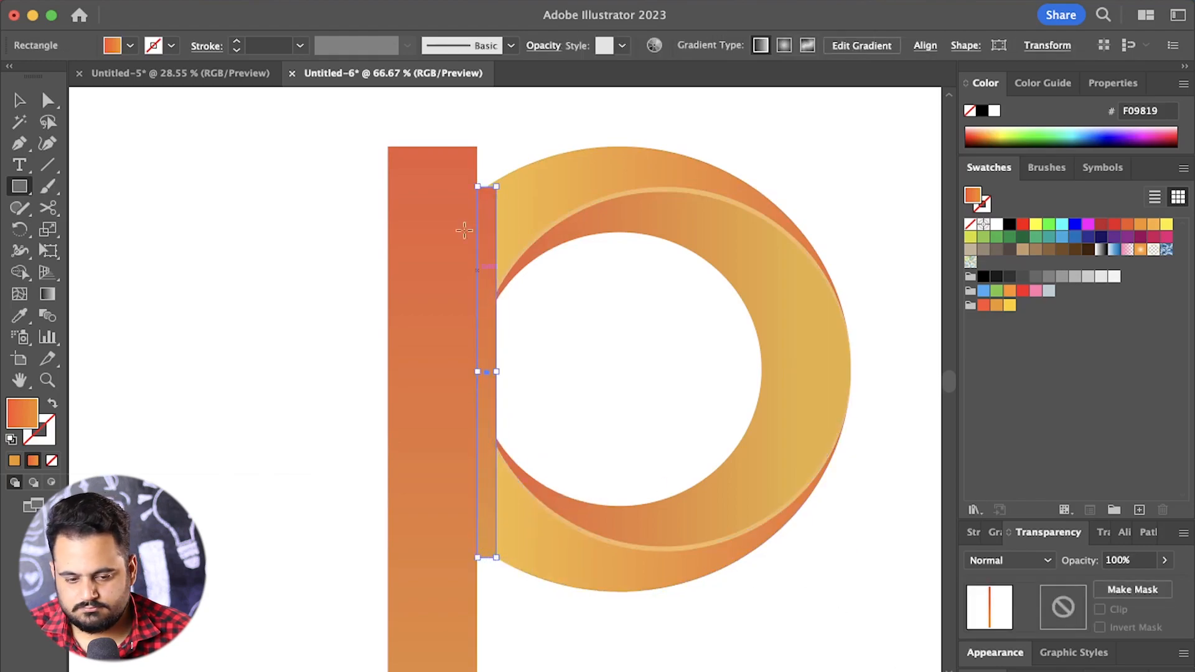
pyautogui.click(19, 100)
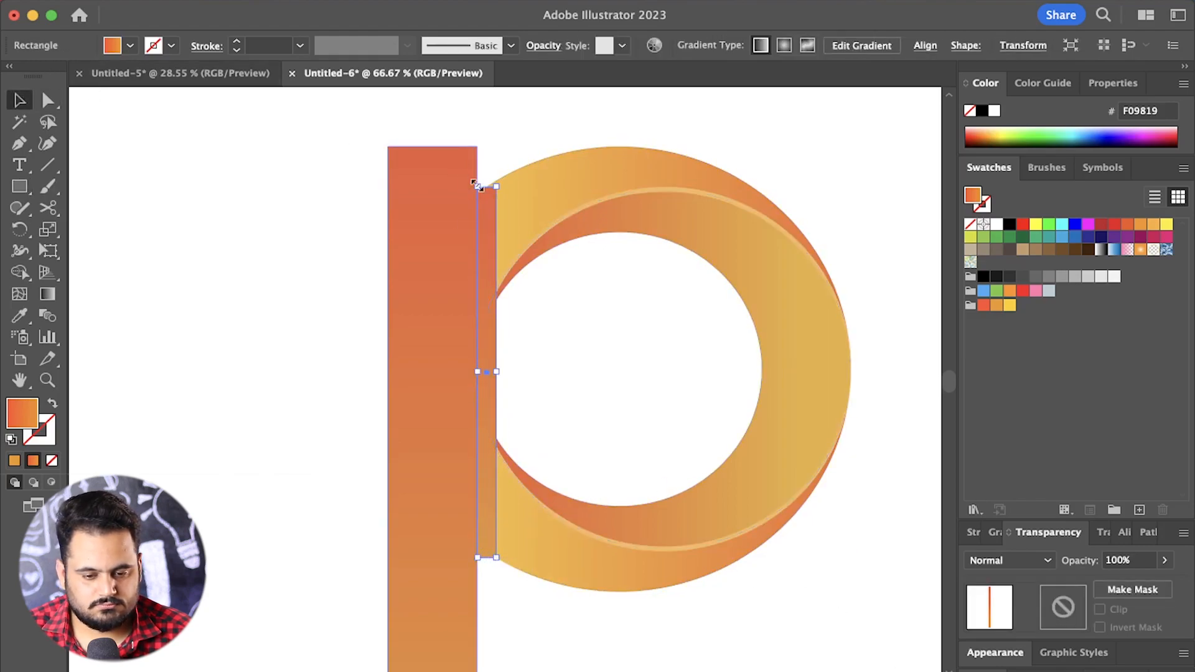
pyautogui.moveTo(474, 185); pyautogui.dragTo(477, 147)
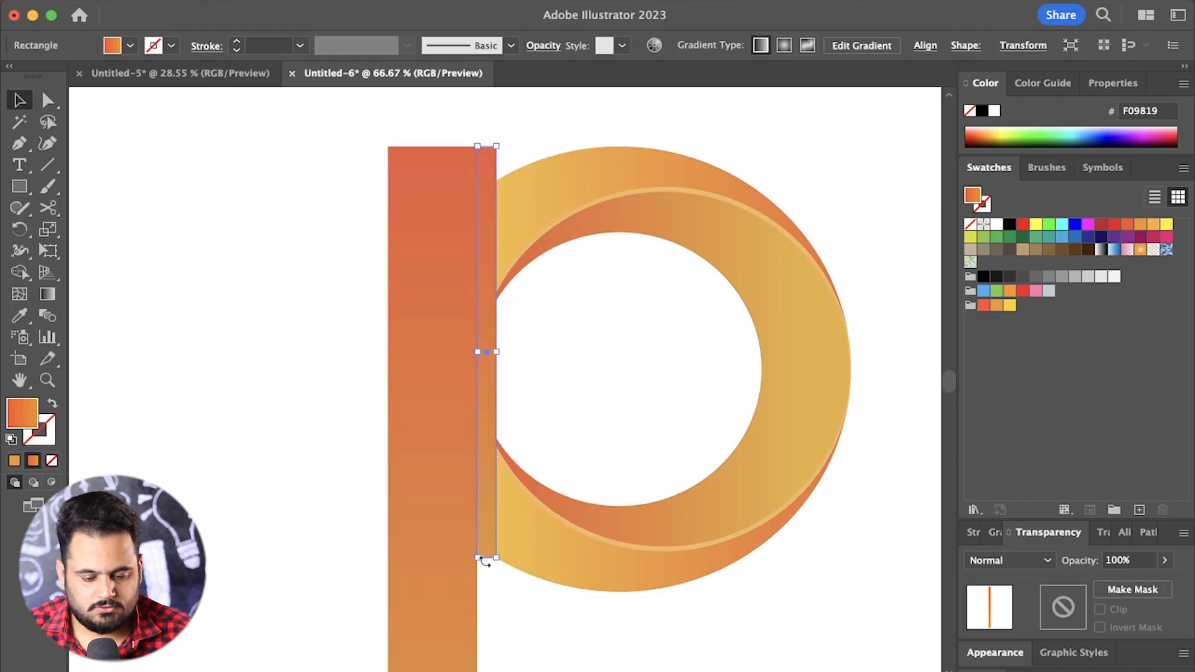
pyautogui.moveTo(484, 560)
pyautogui.mouseDown()
pyautogui.moveTo(499, 595)
pyautogui.moveTo(486, 560)
pyautogui.mouseUp()
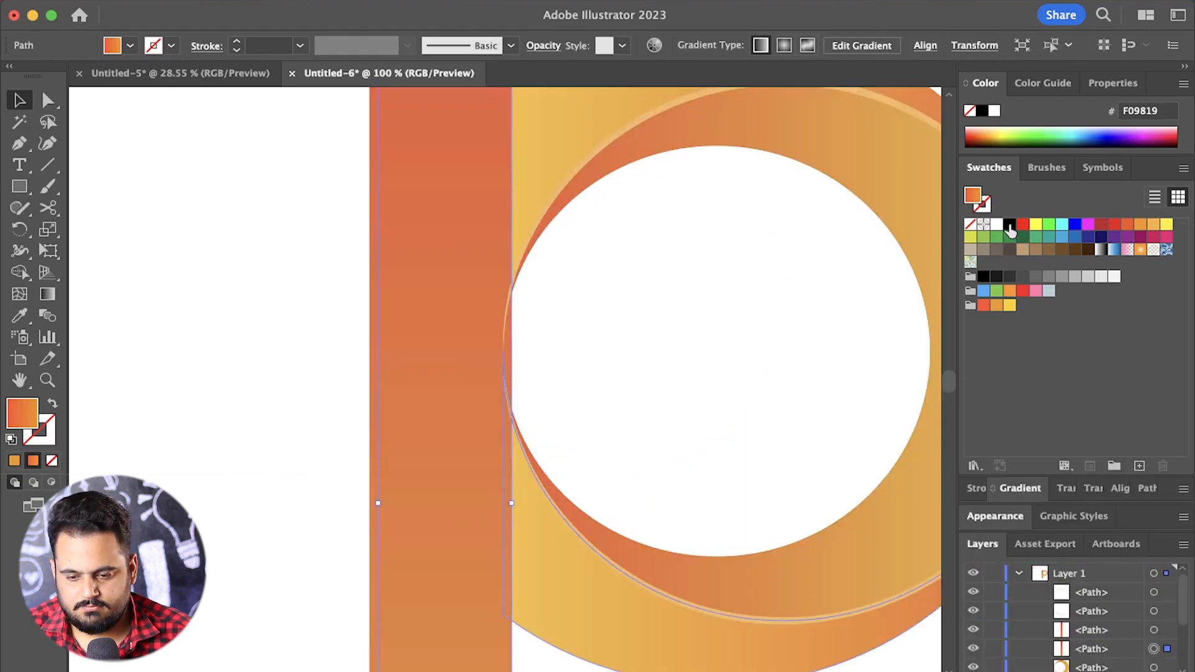
# - Fill the stem copy that sits slightly offset to the right behind the stem with black
pyautogui.click(1010, 226)
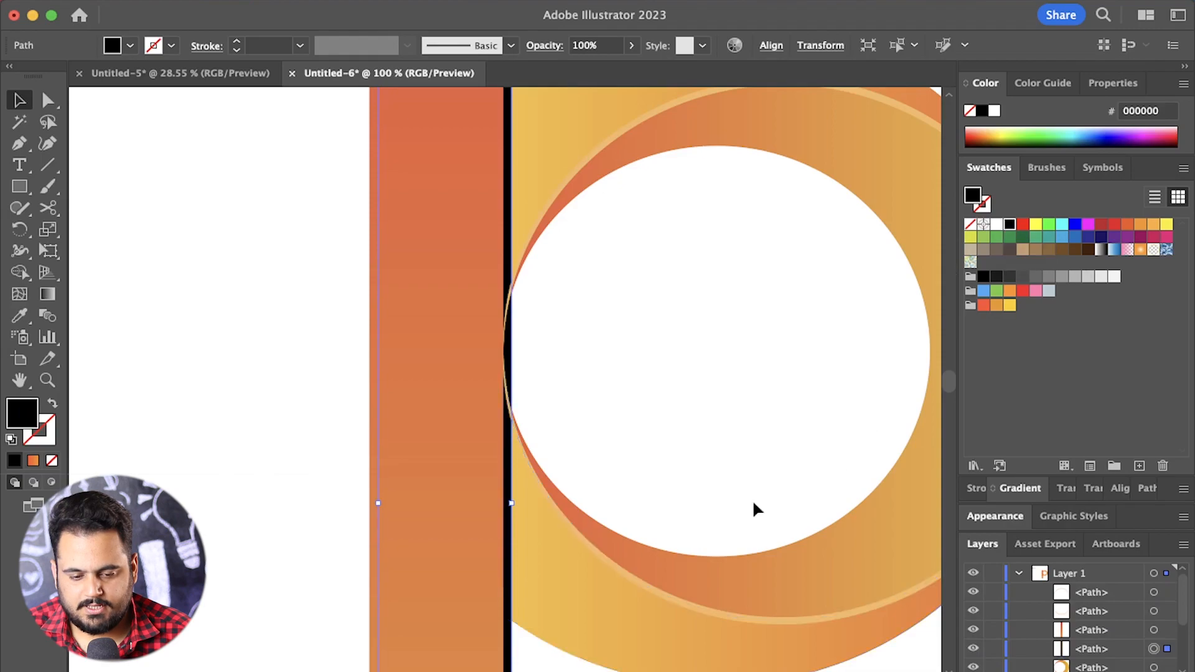
# - Select all parts of the letter and cut away the black strip below the bowl with the Shape Builder
pyautogui.scroll(-5, 1118, 623)
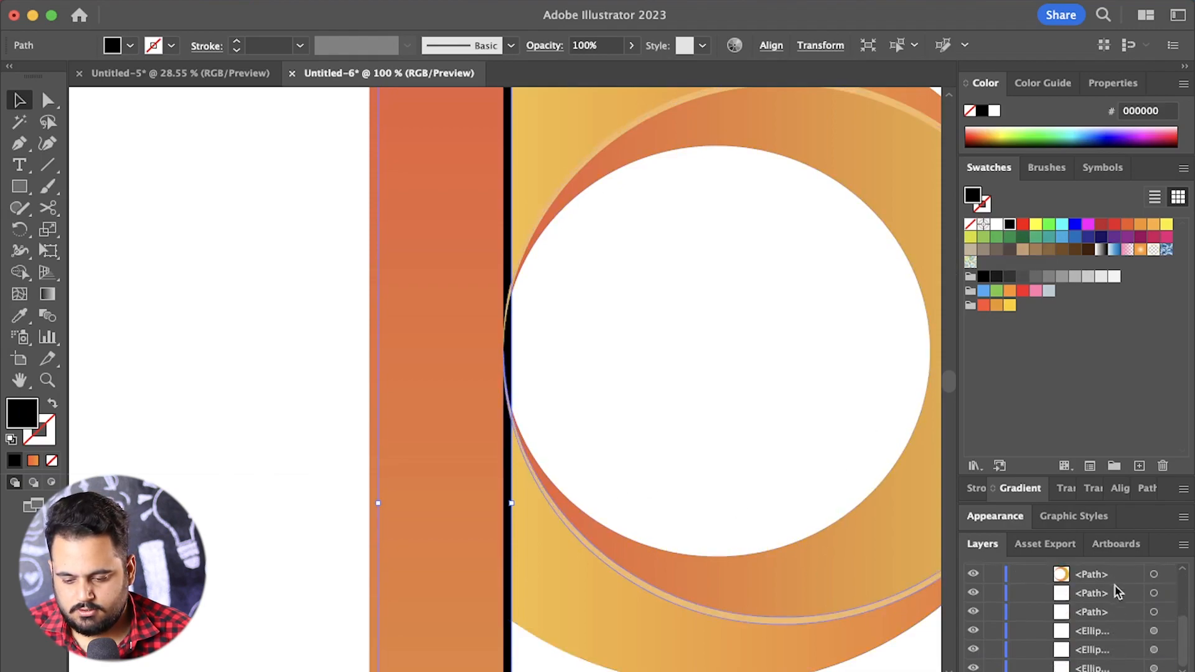
pyautogui.click(1167, 593)
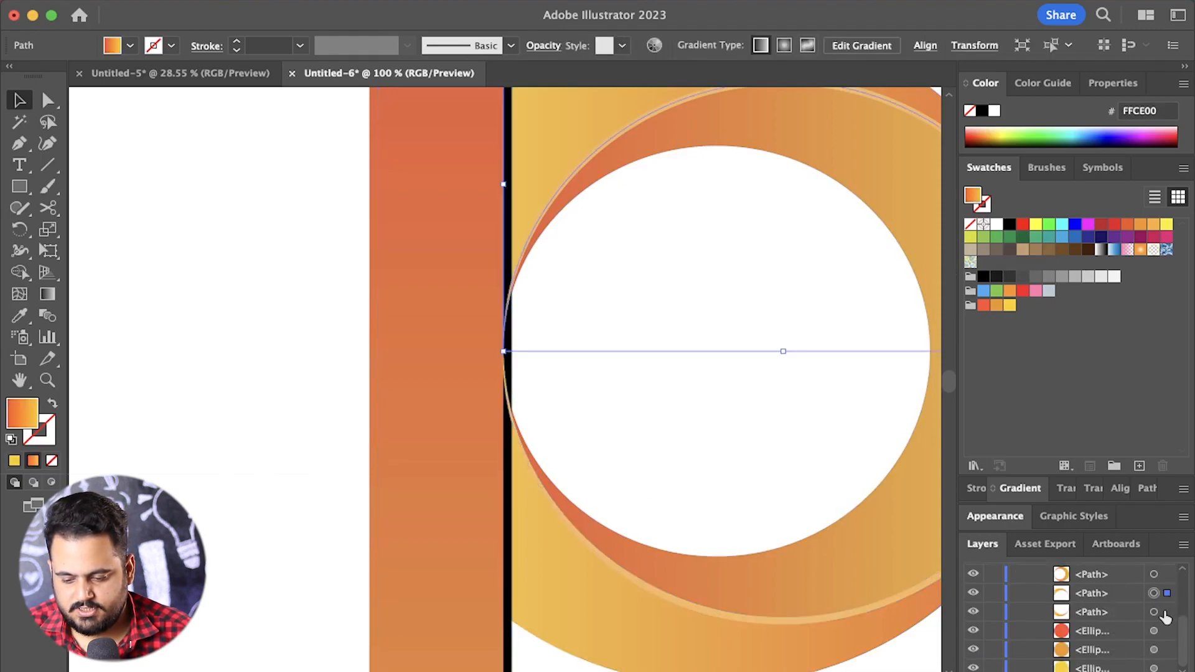
pyautogui.keyDown('shift'); pyautogui.click(1167, 612); pyautogui.keyUp('shift')
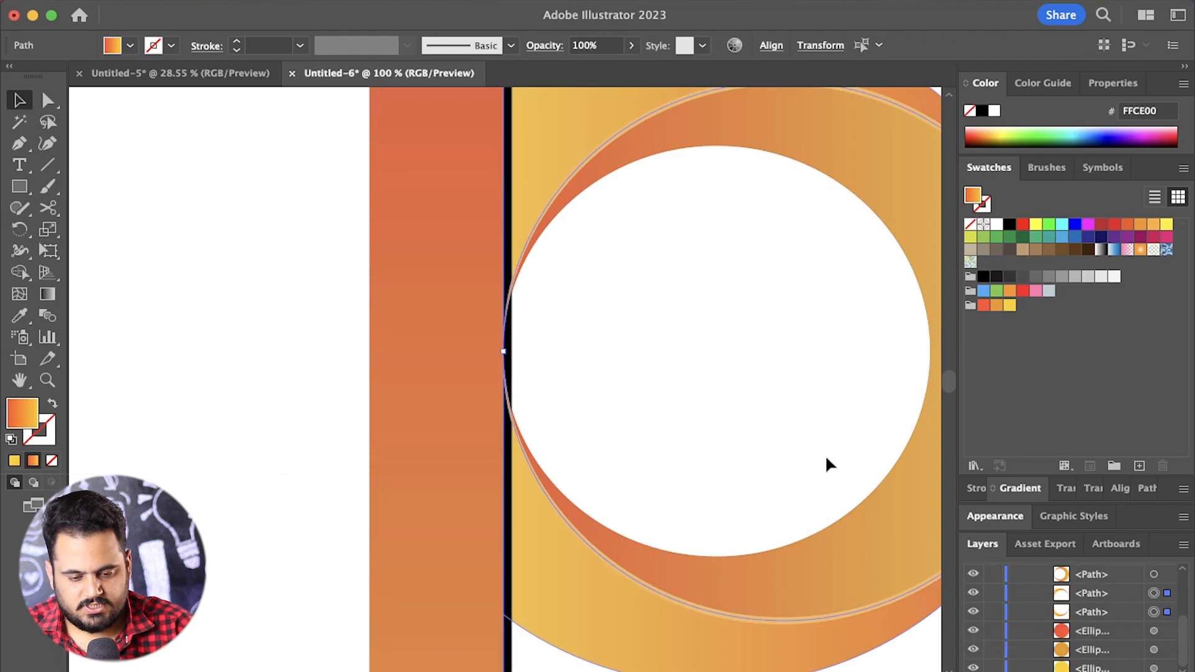
pyautogui.scroll(-2, 646, 379)
pyautogui.moveTo(454, 209); pyautogui.dragTo(794, 594)
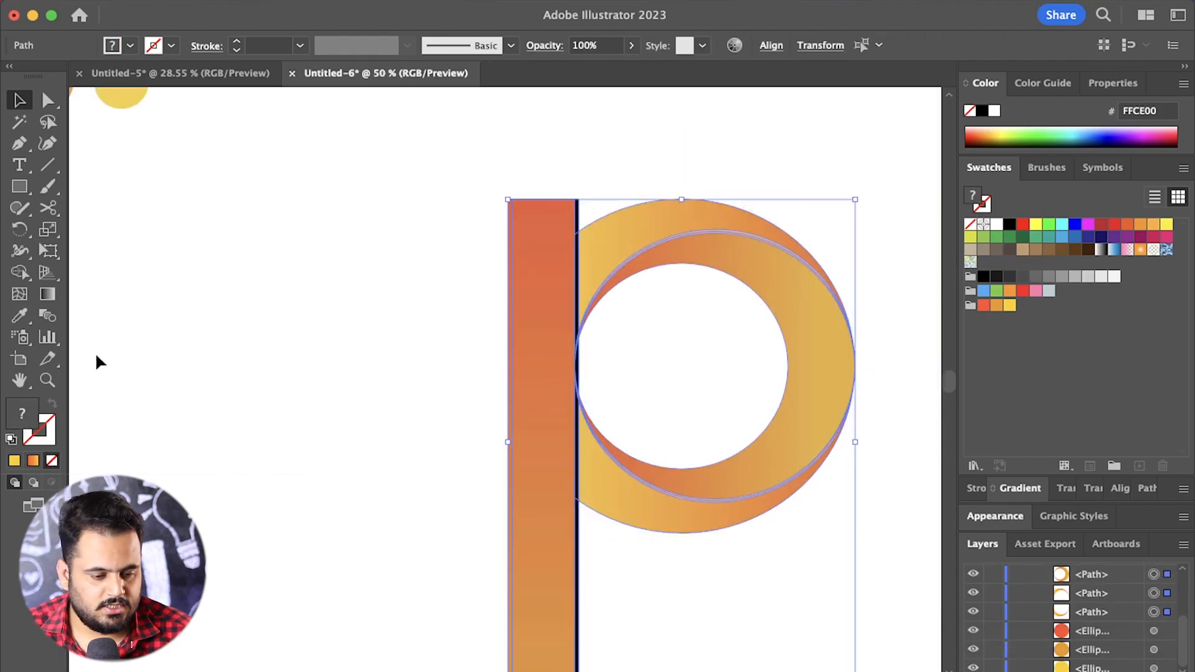
pyautogui.click(19, 272)
pyautogui.scroll(1, 568, 526)
pyautogui.scroll(2, 567, 526)
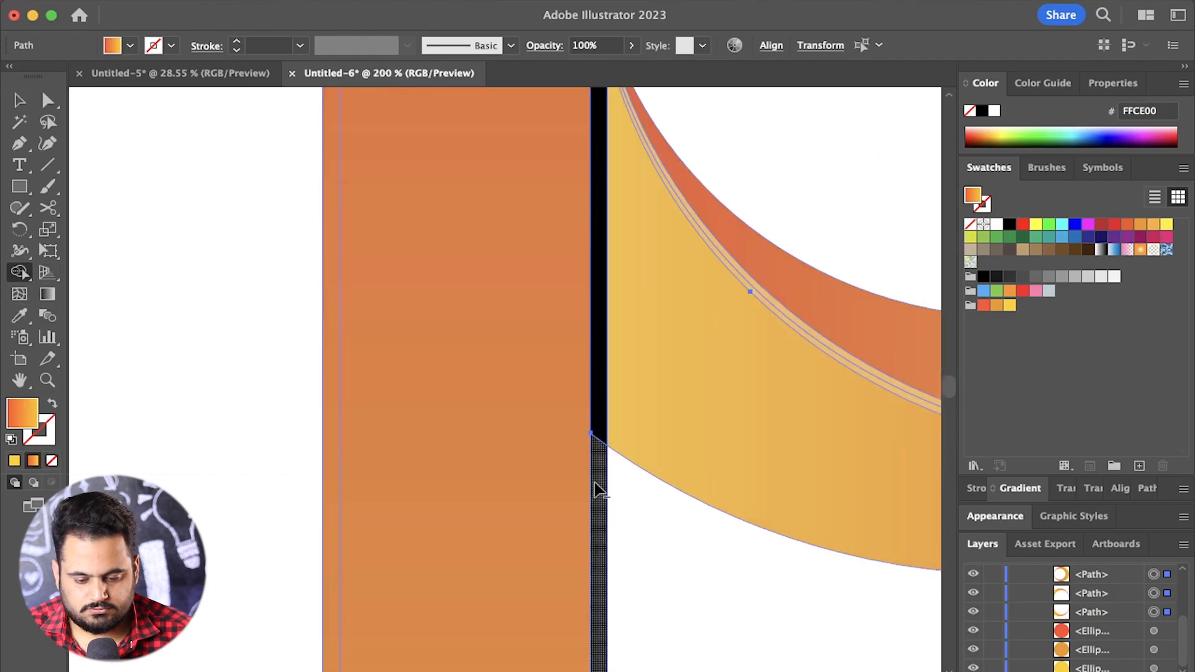
pyautogui.scroll(-3, 670, 534)
# - Remove the parts of the black strip above the bowl and inside the round counter with the Shape Builder
pyautogui.scroll(3, 685, 239)
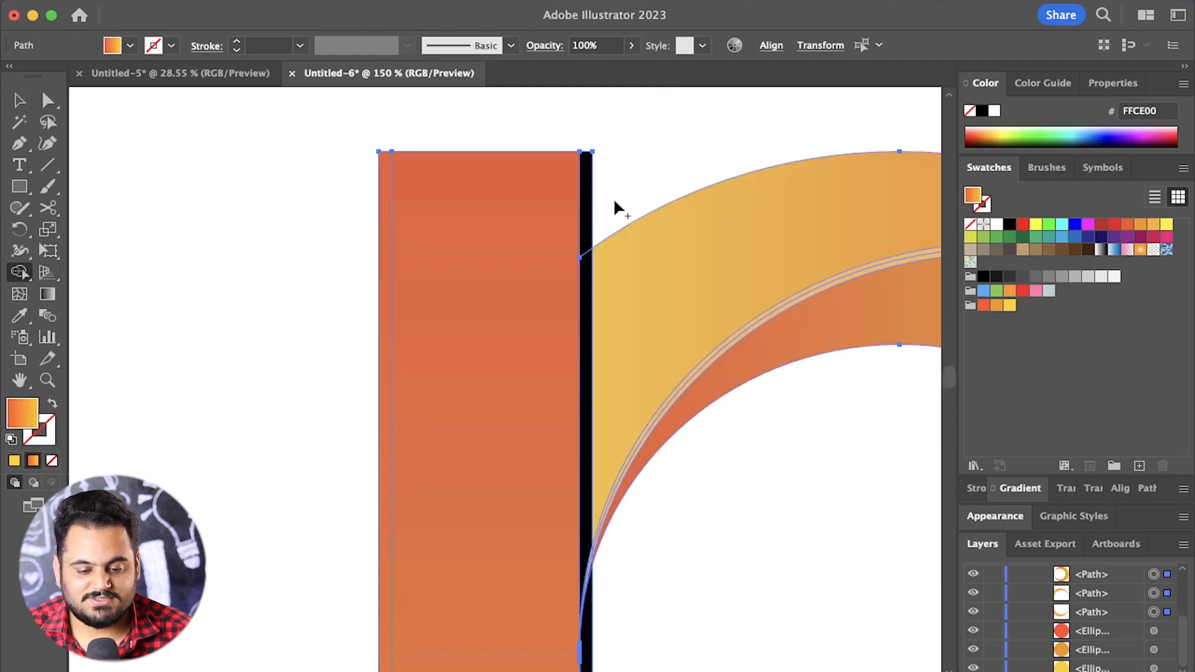
pyautogui.scroll(4, 588, 649)
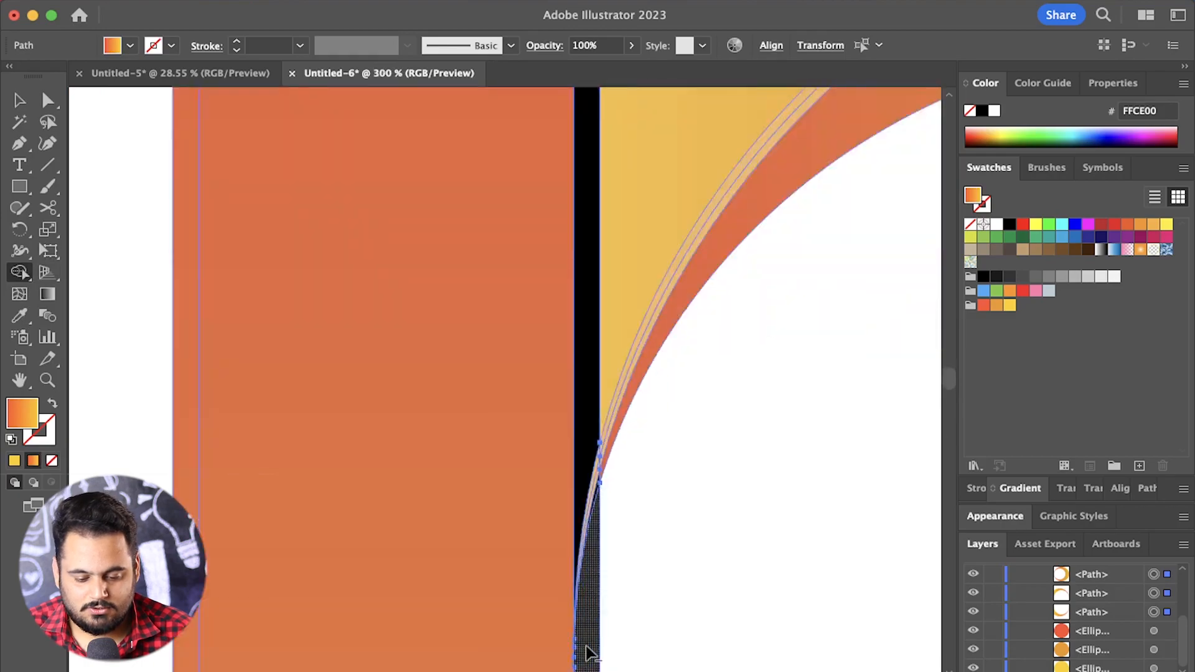
pyautogui.scroll(-4, 656, 539)
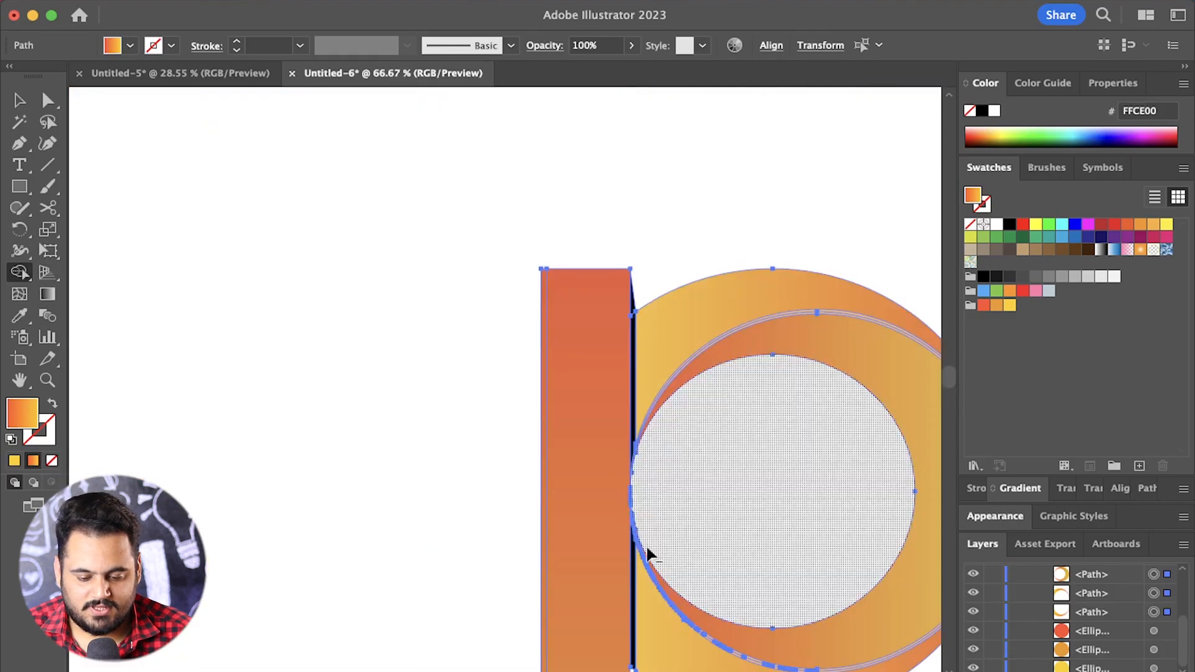
pyautogui.scroll(3, 647, 548)
pyautogui.scroll(1, 591, 256)
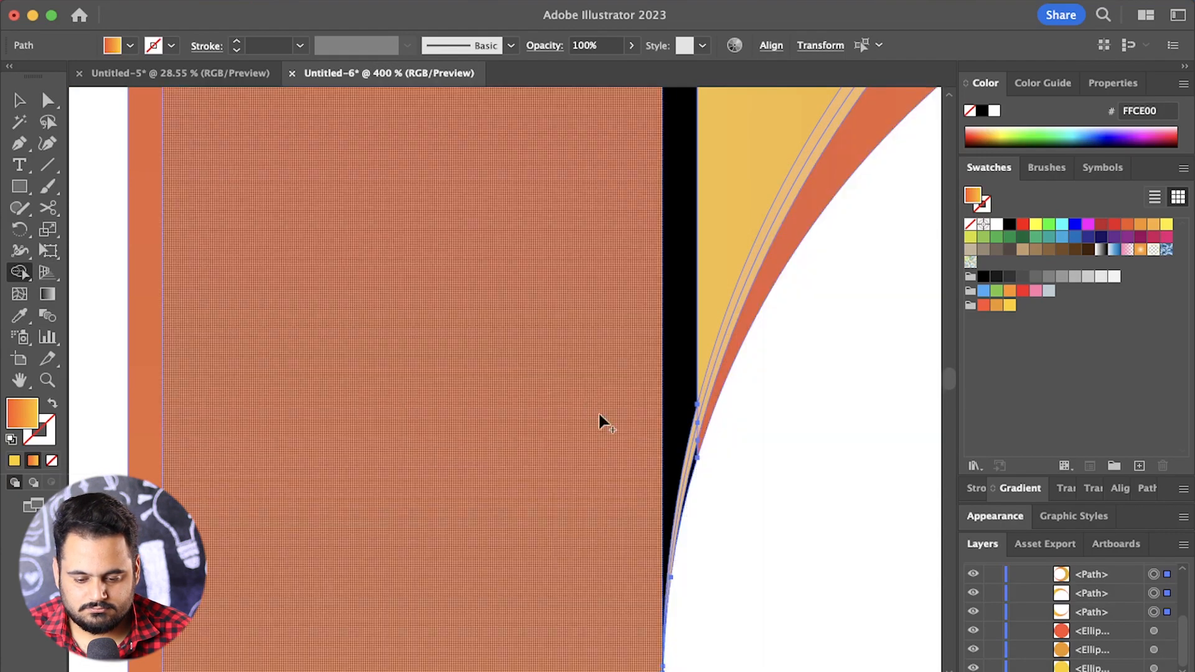
# - Select the black strip and the upper tapered outline, and remove the black sliver between that outline and the counter with the Shape Builder
pyautogui.click(45, 103)
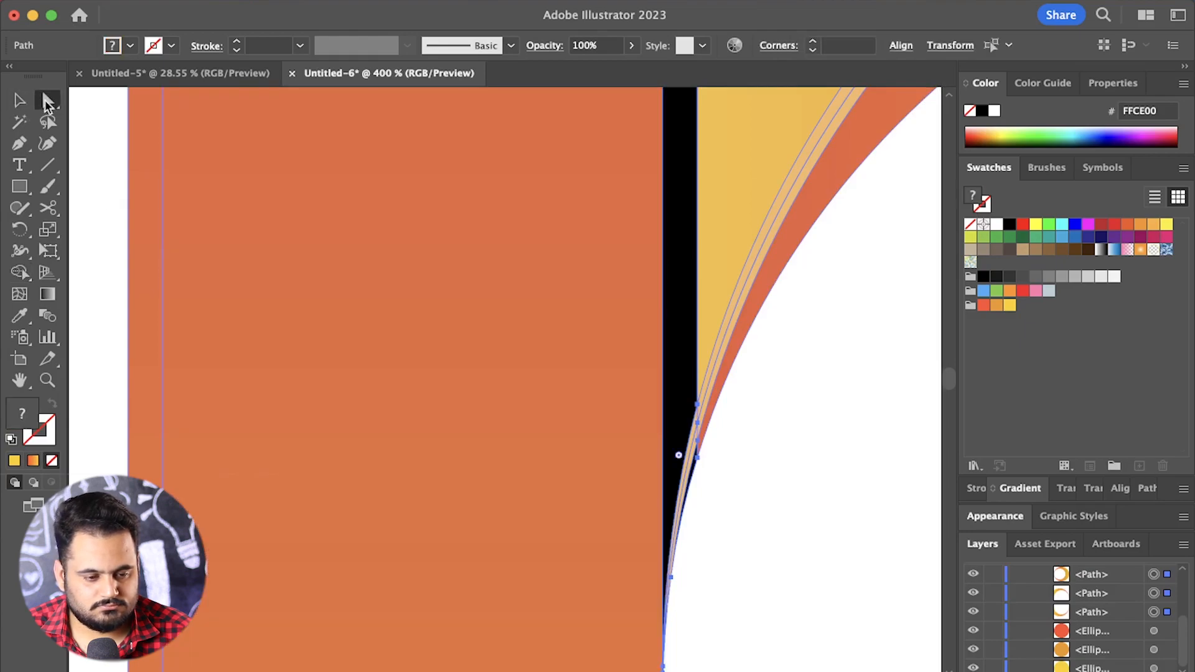
pyautogui.click(115, 181)
pyautogui.scroll(2, 729, 464)
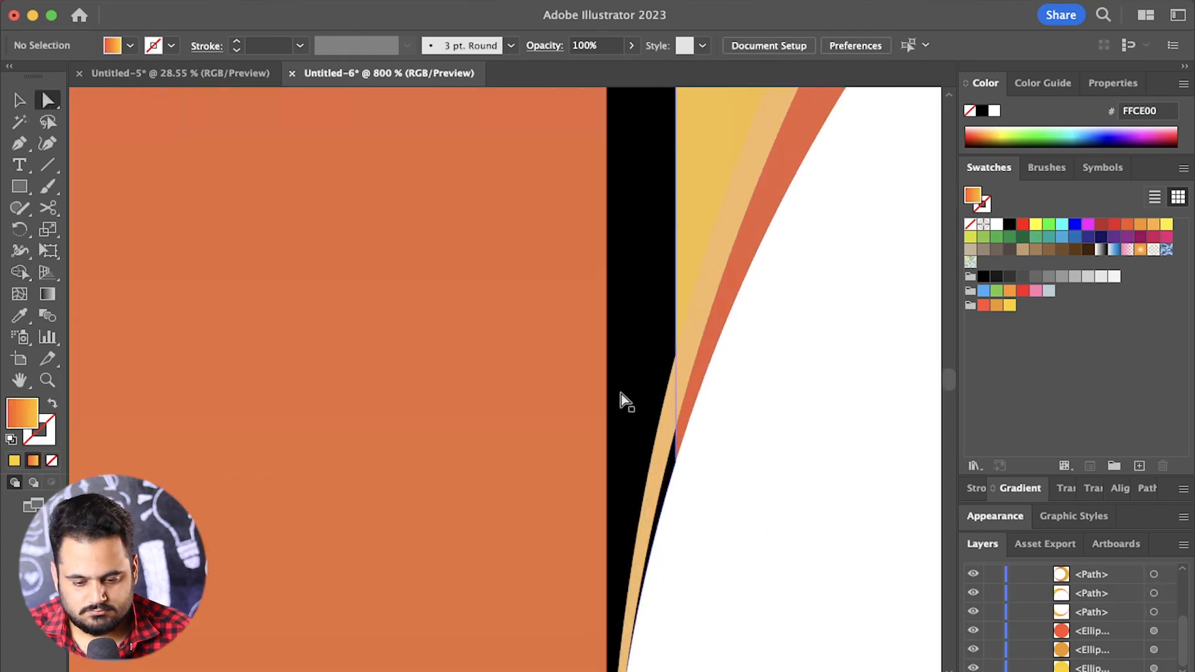
pyautogui.click(619, 389)
pyautogui.click(663, 424)
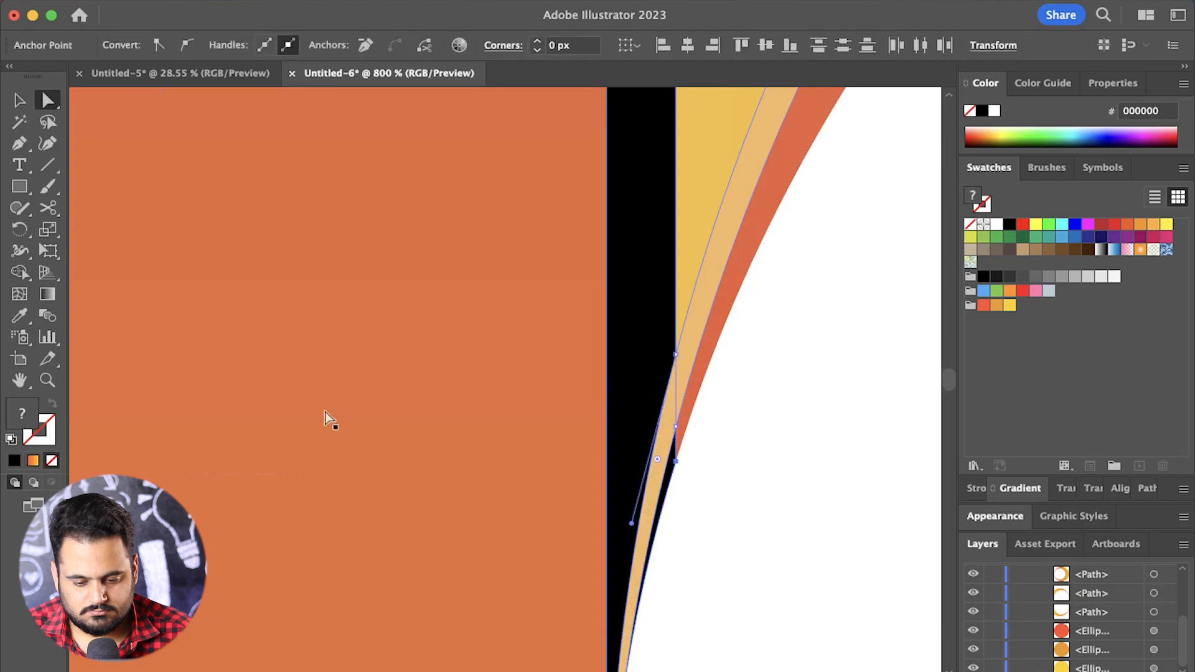
pyautogui.click(20, 272)
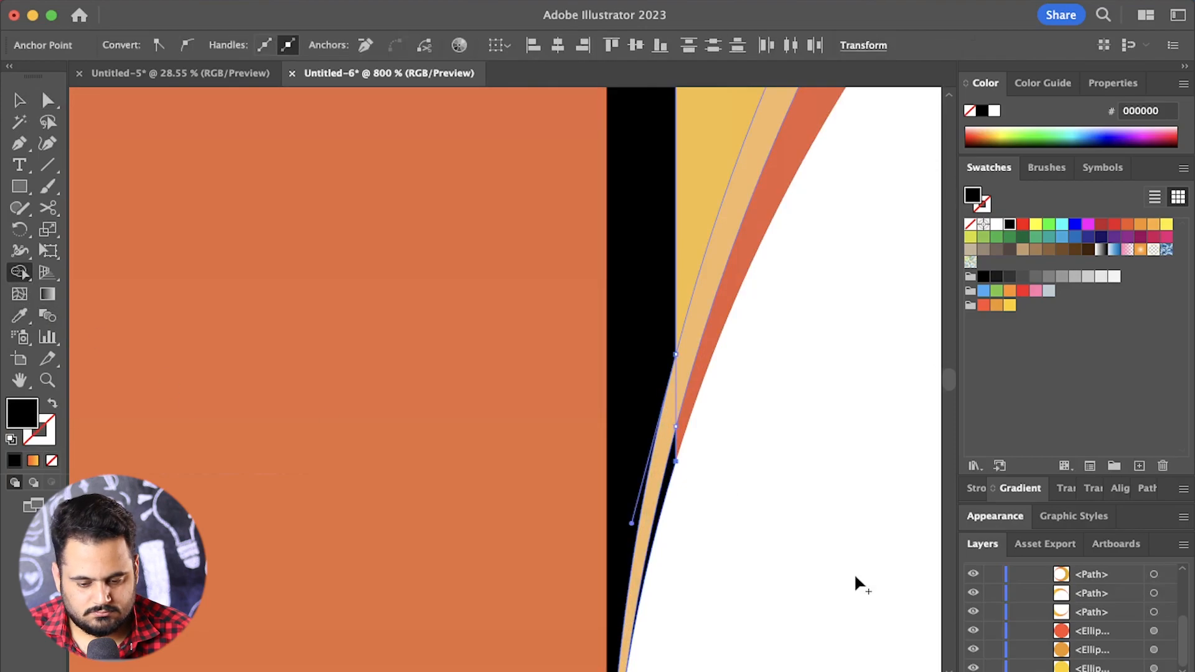
pyautogui.keyDown('alt'); pyautogui.click(668, 485); pyautogui.keyUp('alt')
pyautogui.scroll(-6, 754, 529)
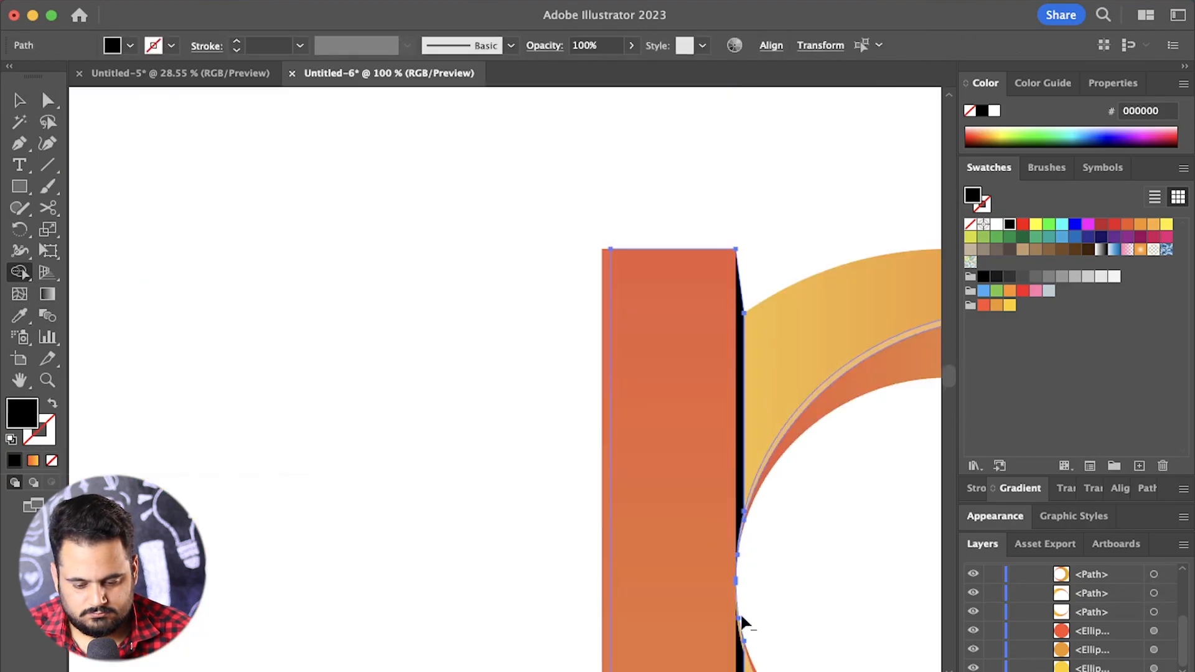
# - Select all artwork, remove the black sliver between the lower tapered outline and the counter with the Shape Builder, and deselect
pyautogui.scroll(7, 742, 623)
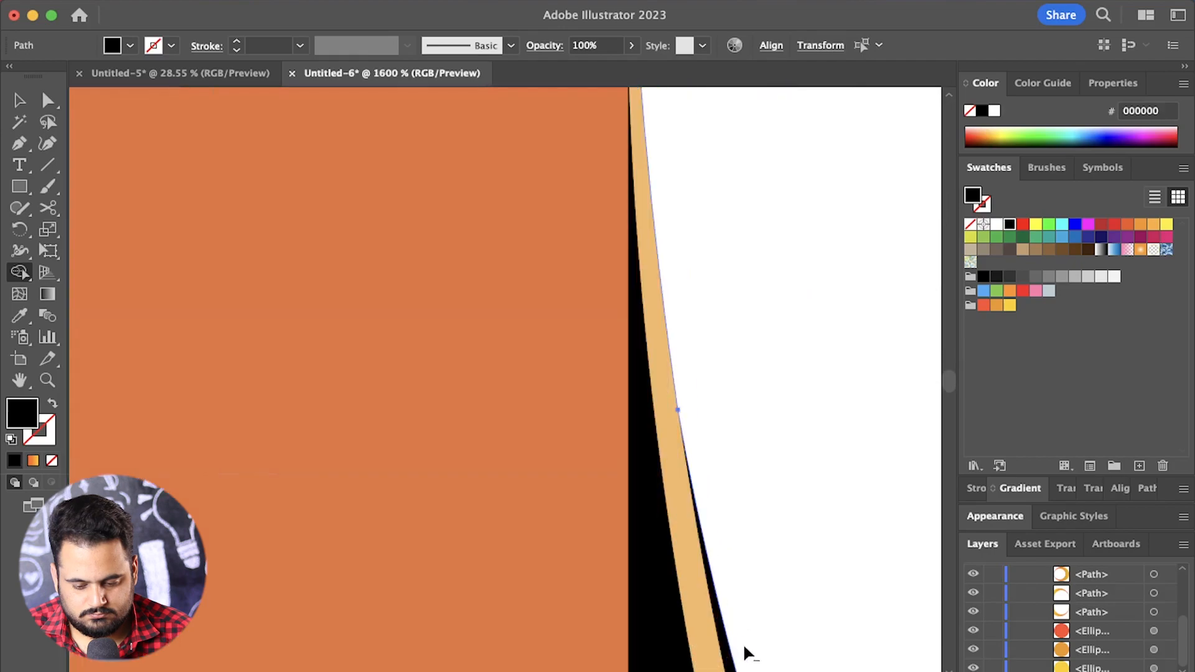
pyautogui.click(48, 100)
pyautogui.click(341, 195)
pyautogui.click(822, 353)
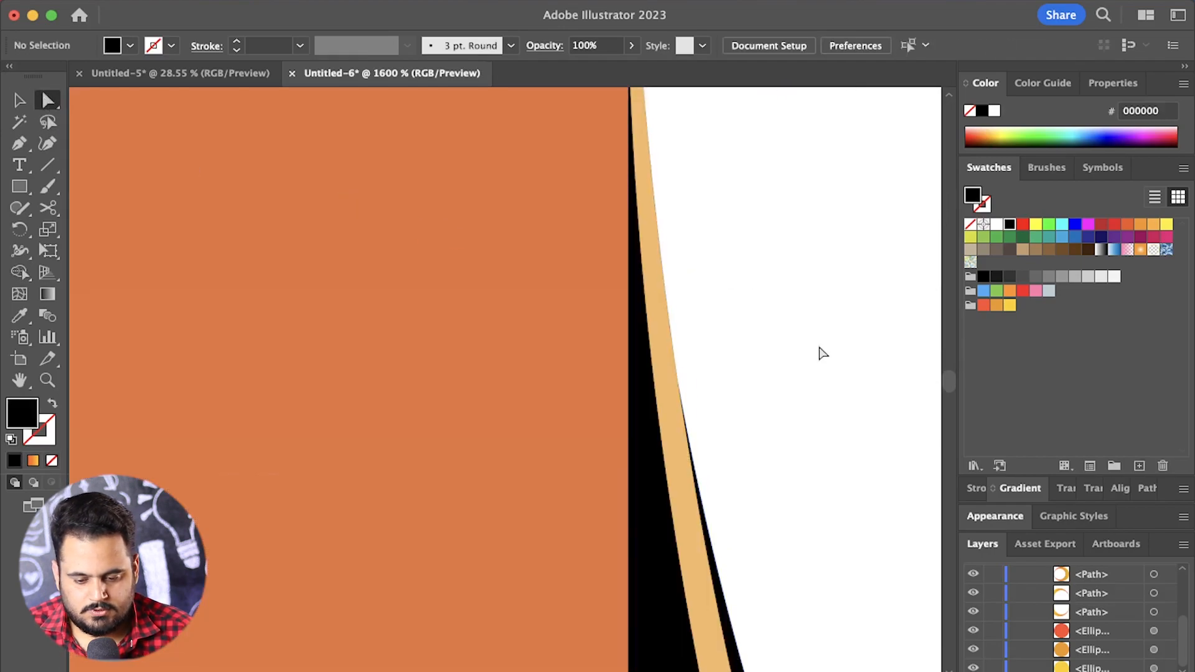
pyautogui.scroll(-2, 822, 358)
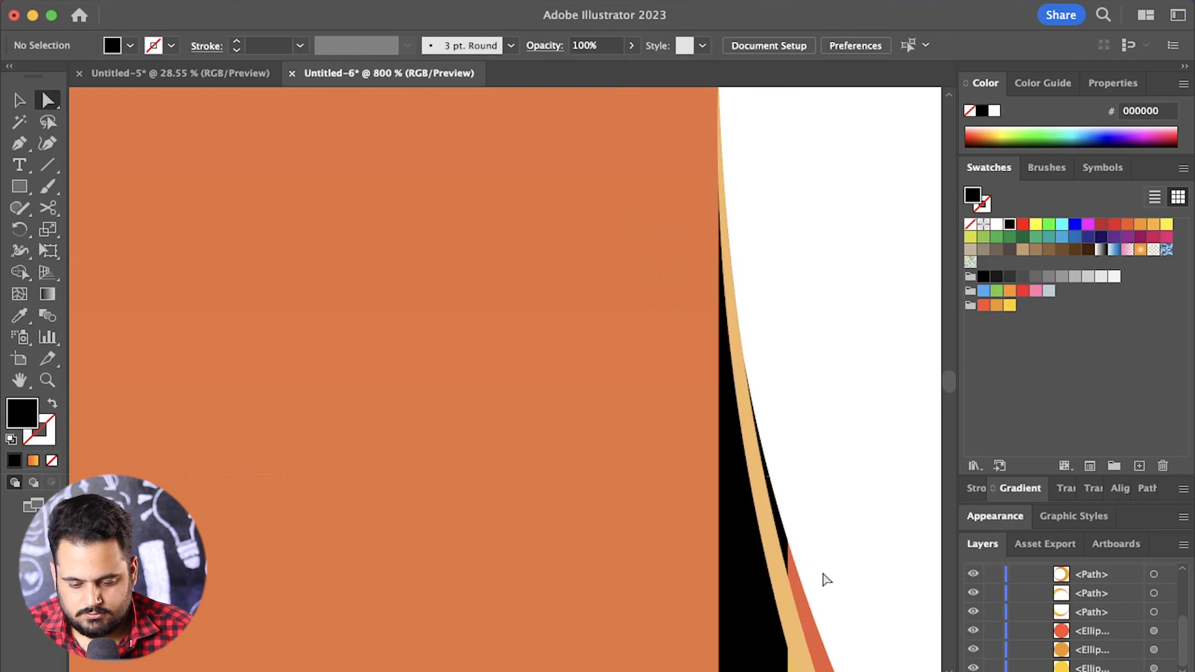
pyautogui.click(737, 575)
pyautogui.scroll(2, 801, 579)
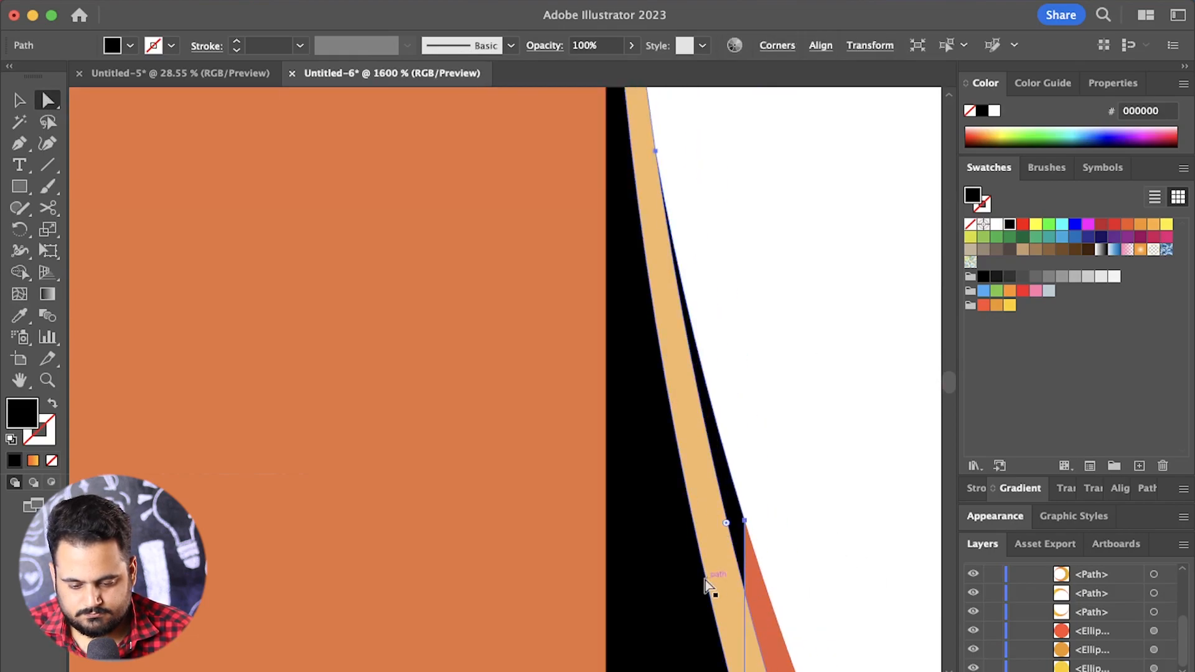
pyautogui.press('super+a')
pyautogui.click(19, 272)
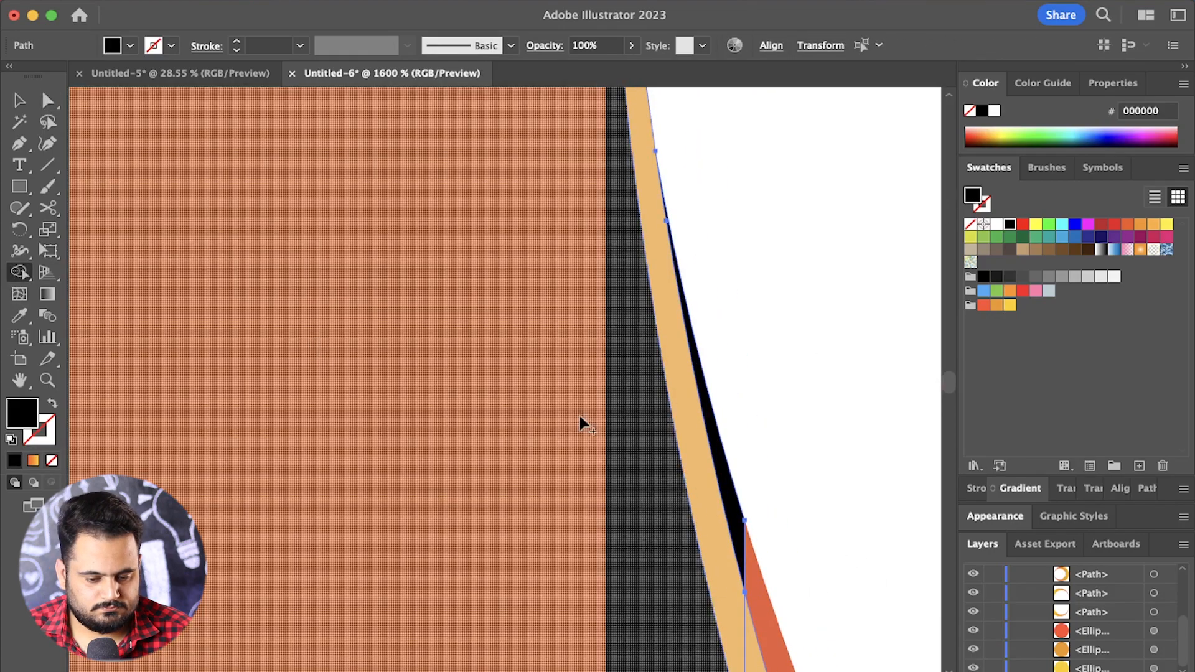
pyautogui.moveTo(735, 526); pyautogui.dragTo(750, 548)
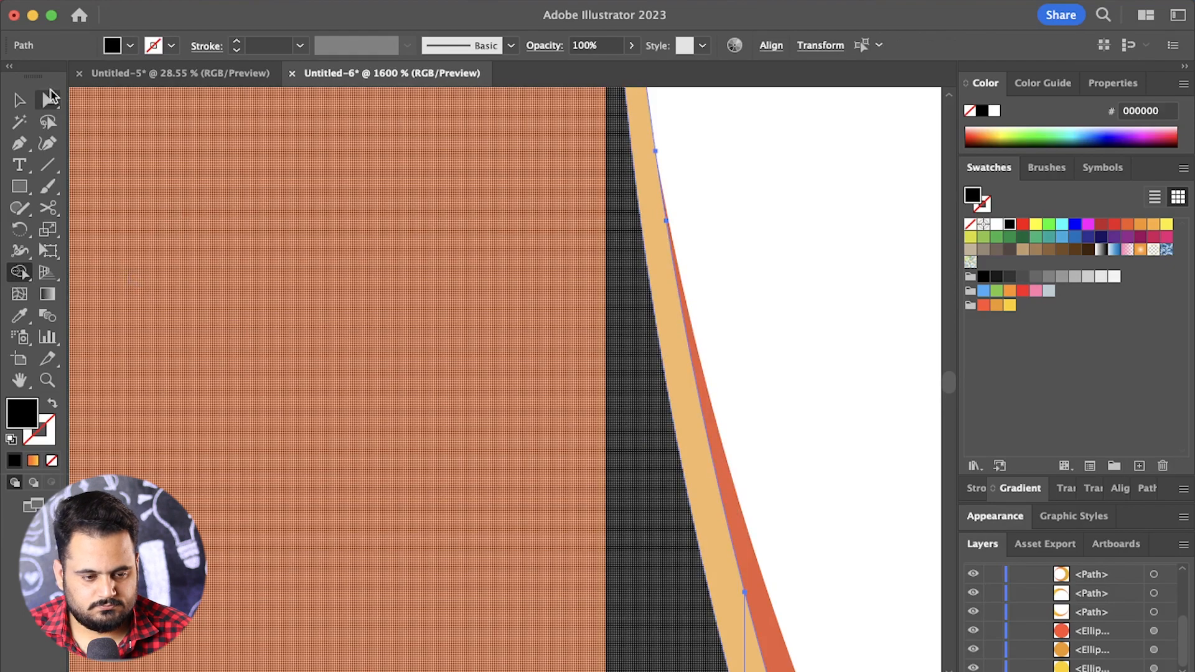
pyautogui.click(48, 100)
pyautogui.click(790, 480)
pyautogui.scroll(-10, 790, 480)
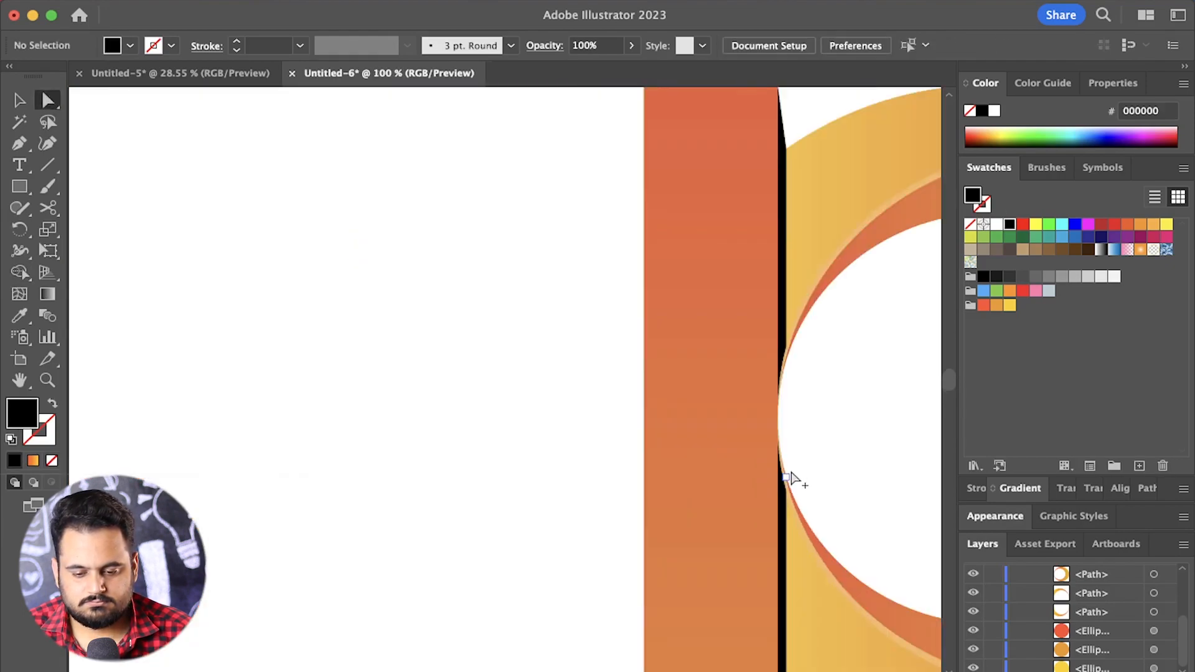
pyautogui.scroll(2, 902, 424)
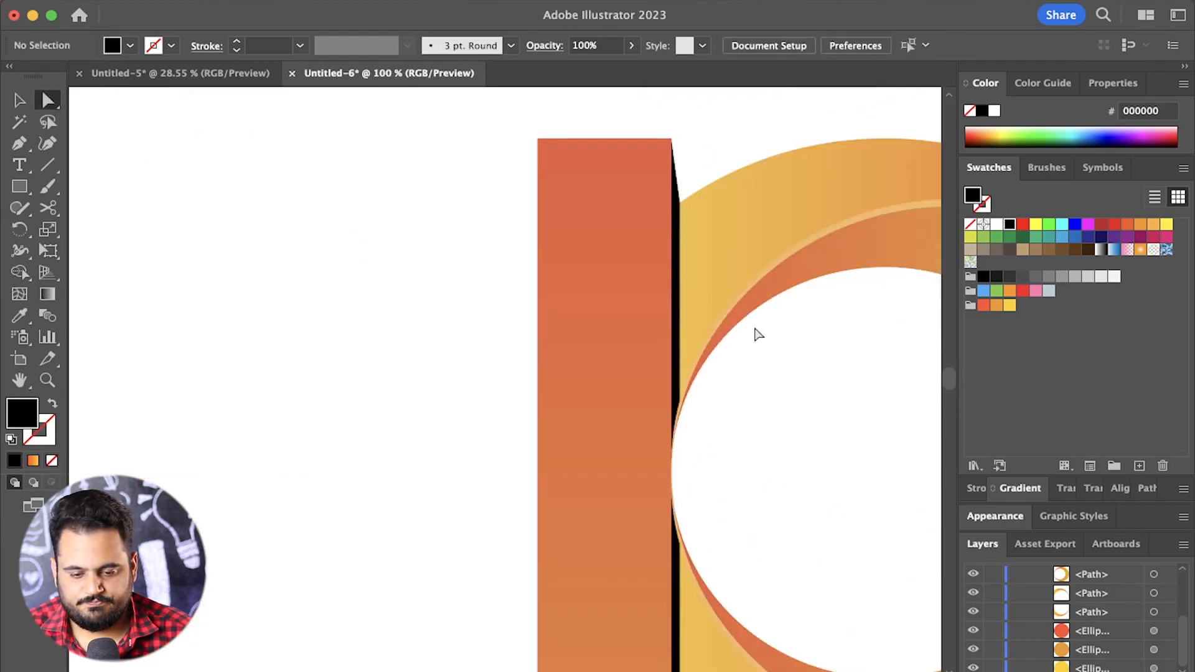
pyautogui.click(675, 259)
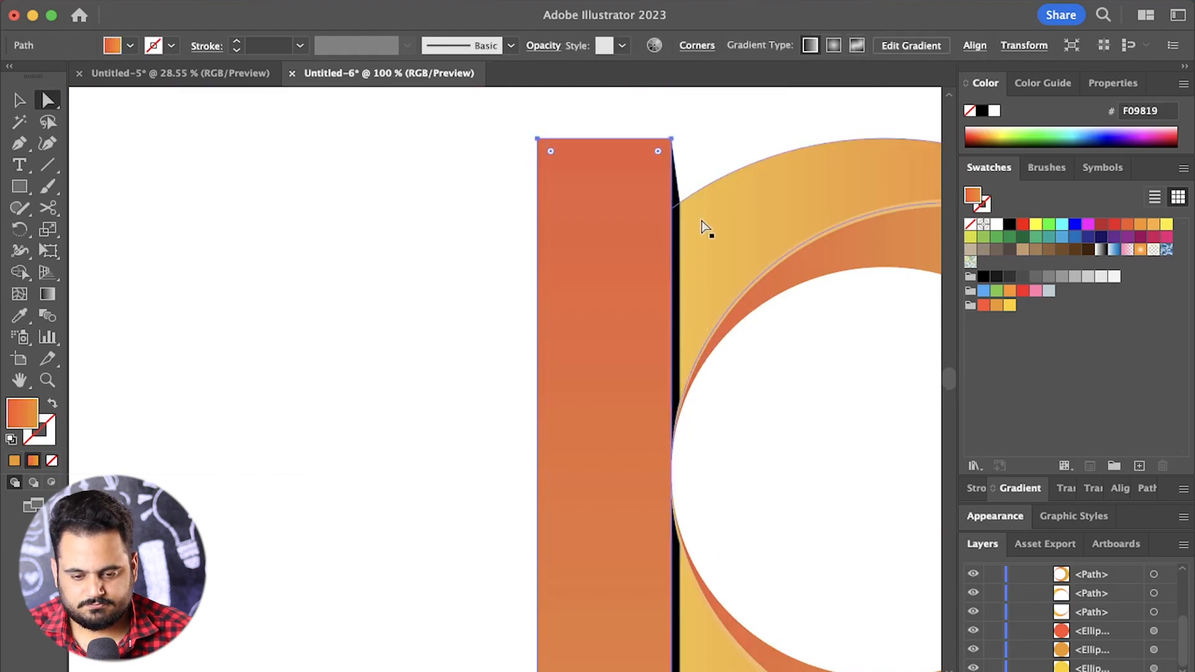
pyautogui.keyDown('shift'); pyautogui.click(709, 242); pyautogui.keyUp('shift')
pyautogui.scroll(-1, 693, 276)
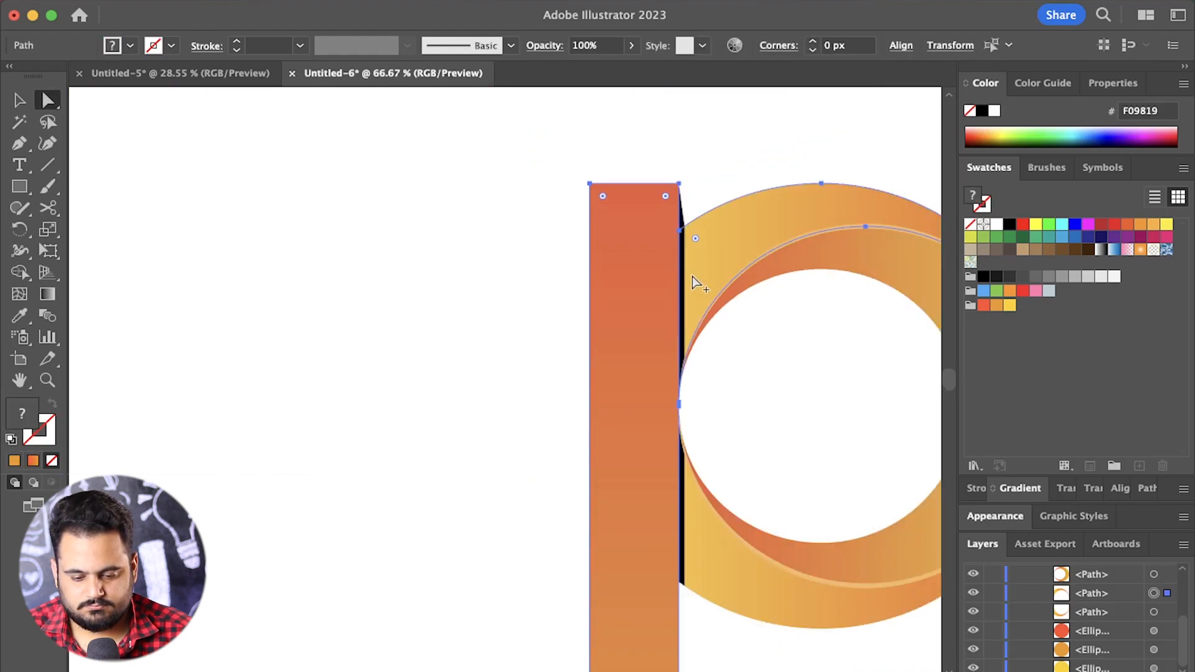
pyautogui.keyDown('shift'); pyautogui.click(741, 560); pyautogui.keyUp('shift')
pyautogui.scroll(2, 741, 562)
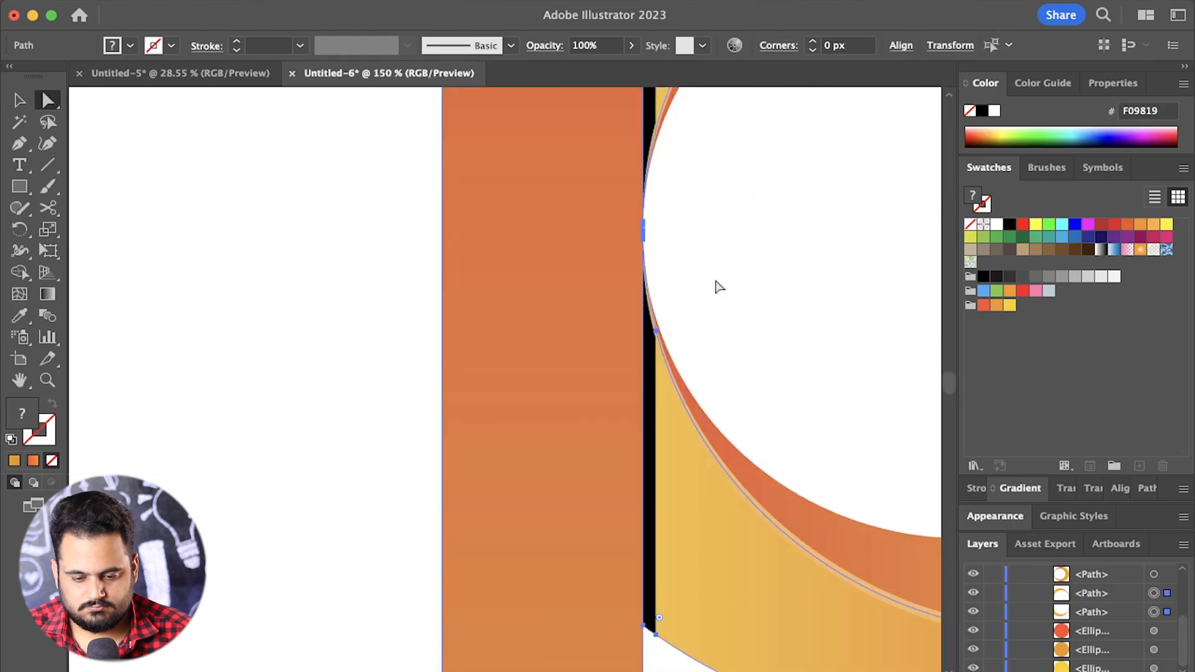
pyautogui.scroll(5, 715, 285)
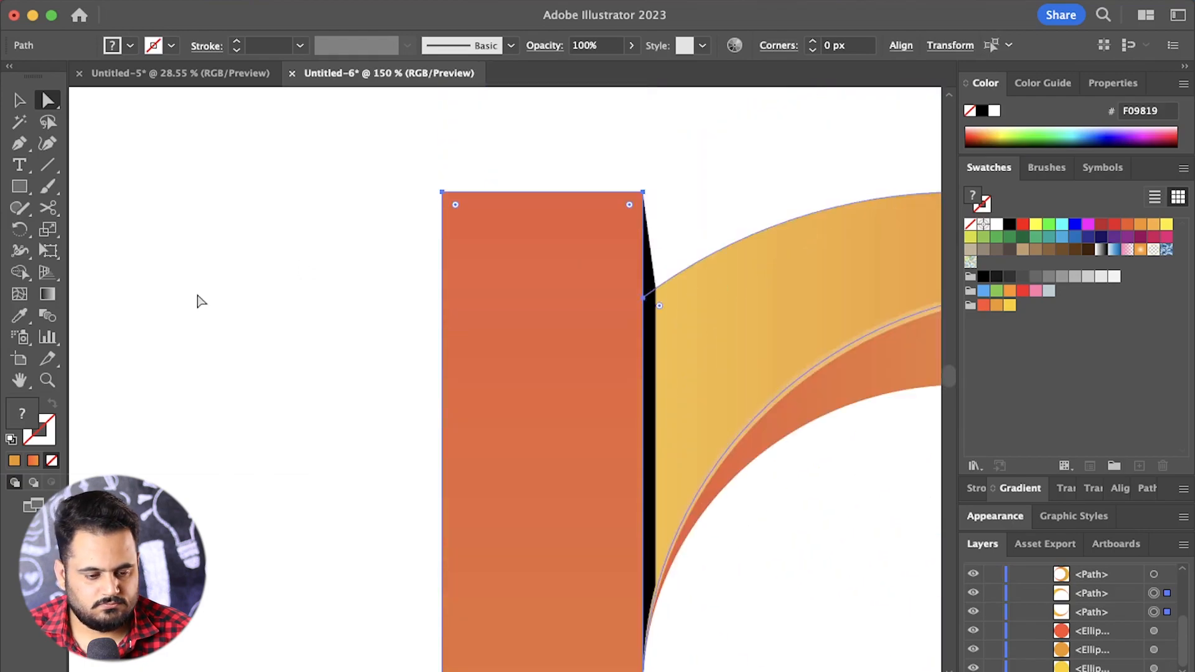
pyautogui.click(20, 272)
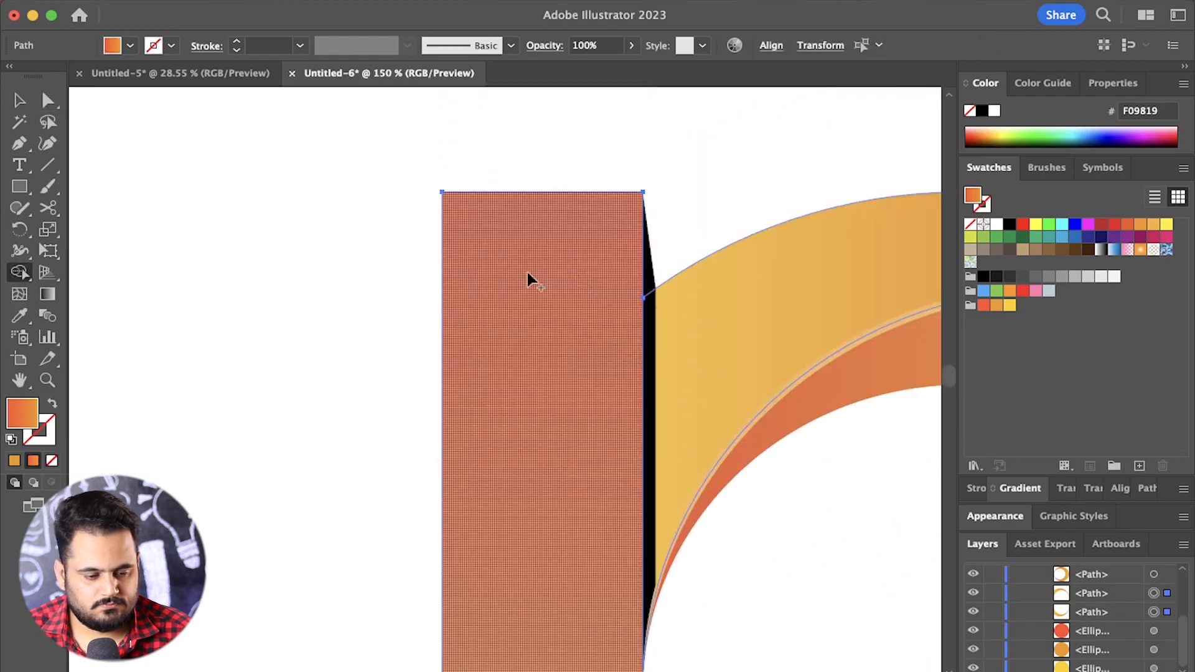
pyautogui.click(48, 99)
pyautogui.click(125, 184)
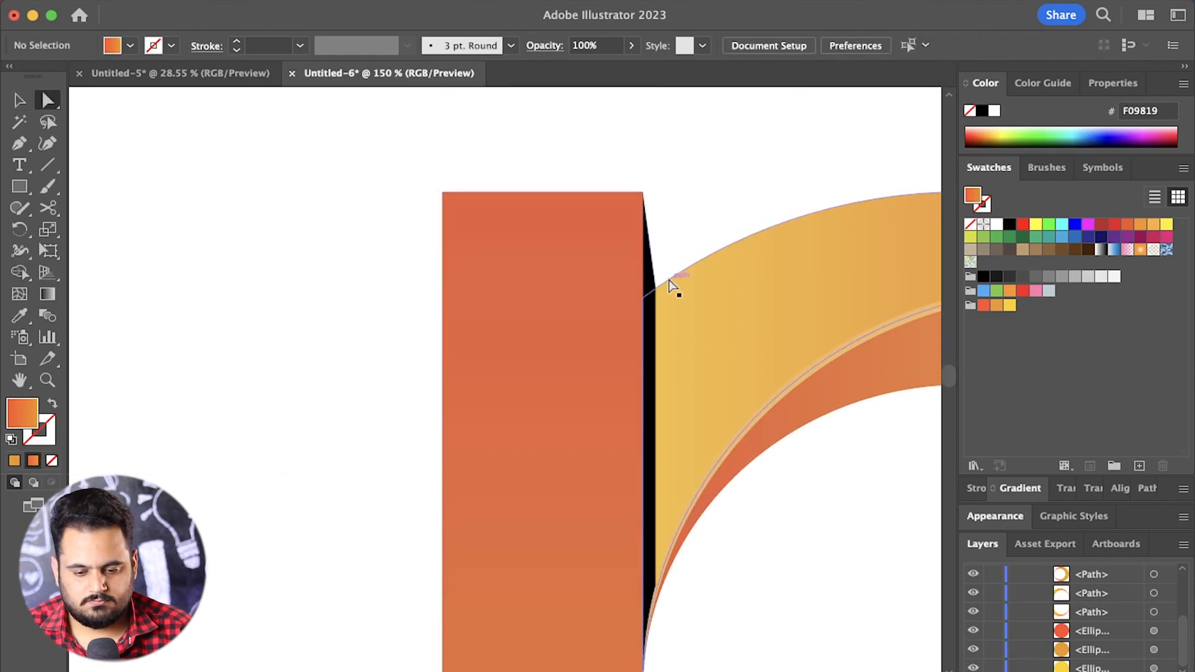
# - Select the black strip, the bowl and the stem, and remove the black wedge above the bowl with the Shape Builder
pyautogui.click(650, 334)
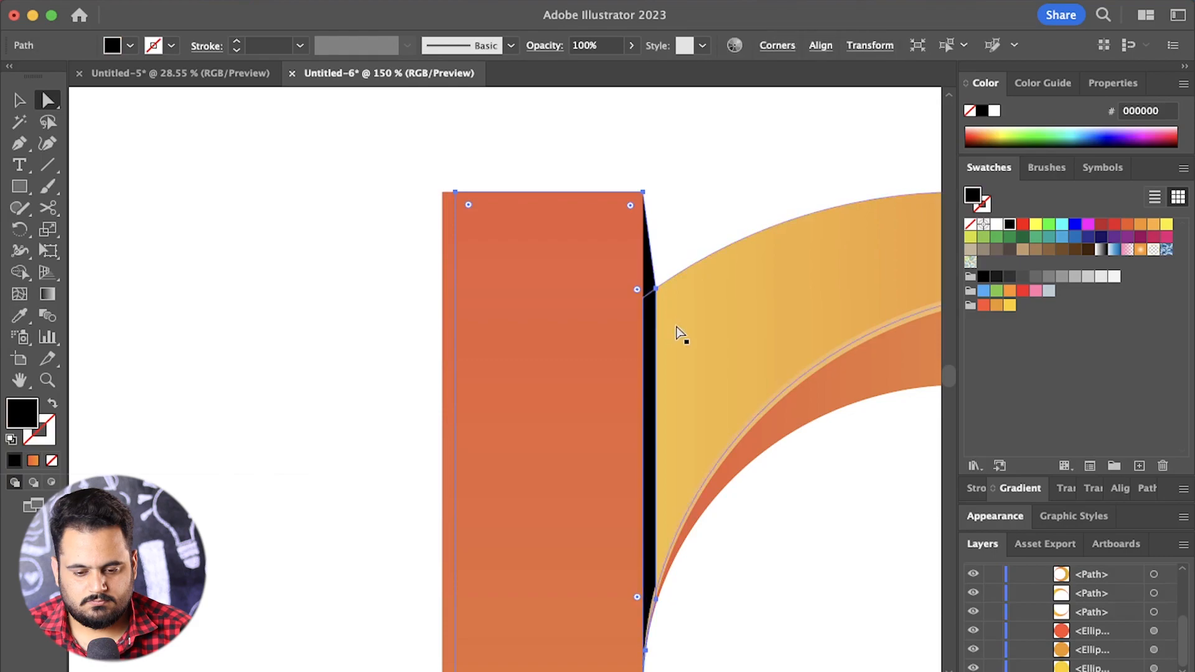
pyautogui.keyDown('shift'); pyautogui.click(674, 330); pyautogui.keyUp('shift')
pyautogui.keyDown('shift'); pyautogui.click(604, 288); pyautogui.keyUp('shift')
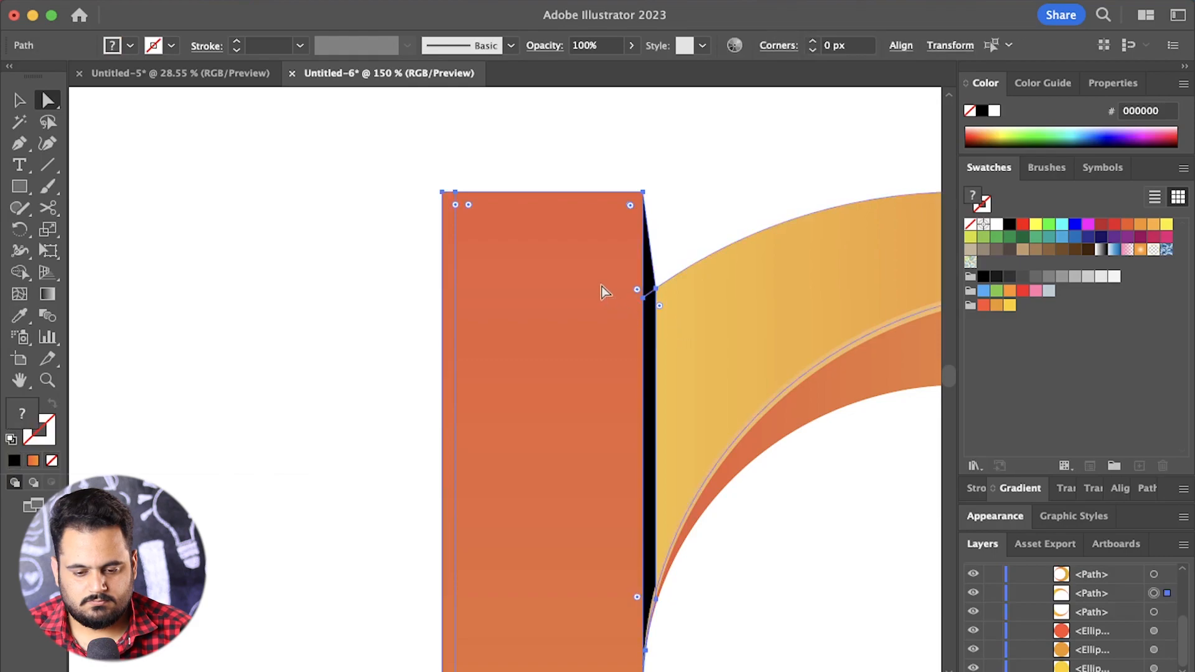
pyautogui.click(18, 273)
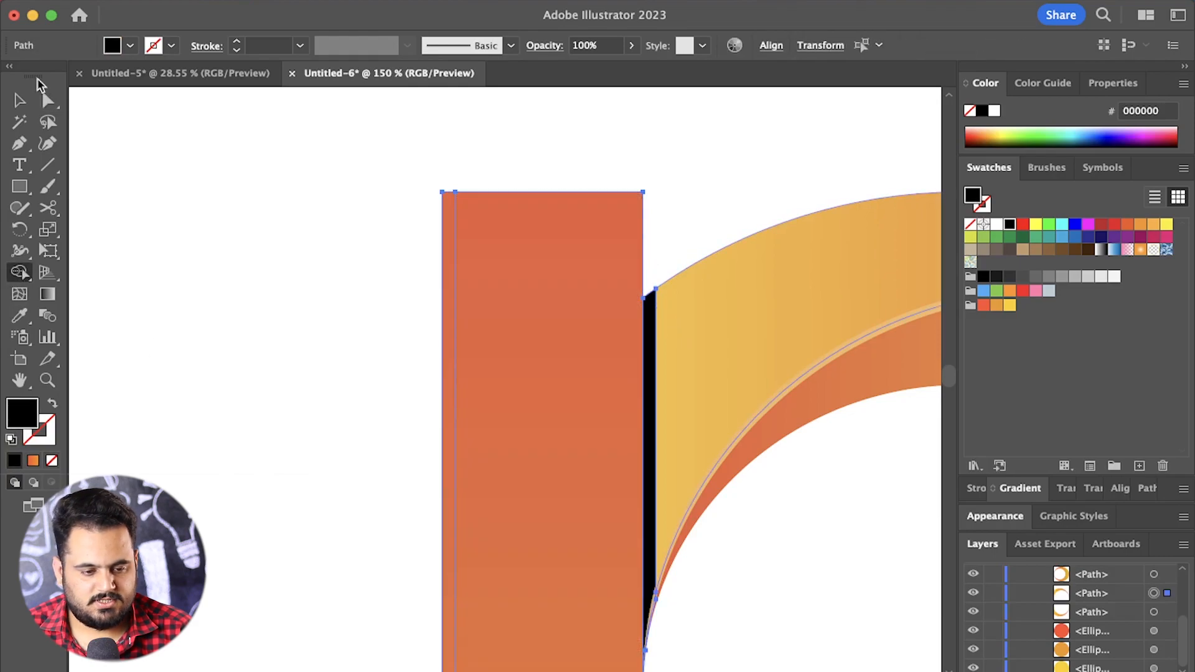
pyautogui.click(20, 100)
pyautogui.click(249, 186)
# - Lower the opacity of the black strip beside the stem to 31%
pyautogui.scroll(5, 1149, 638)
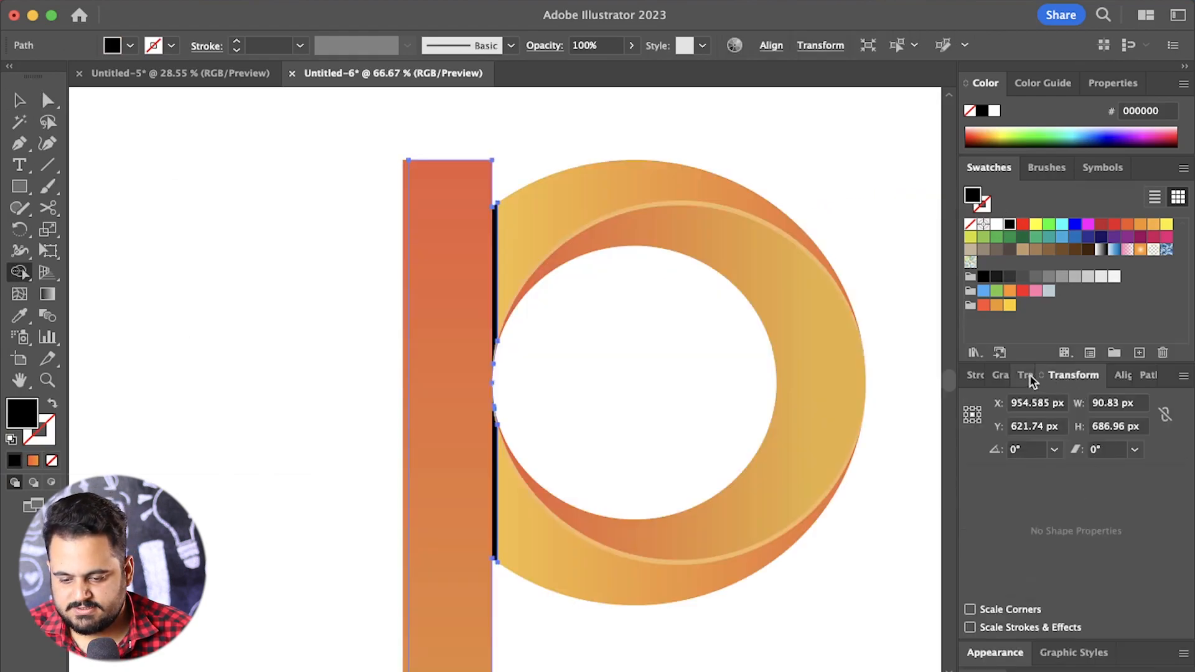
pyautogui.click(1027, 375)
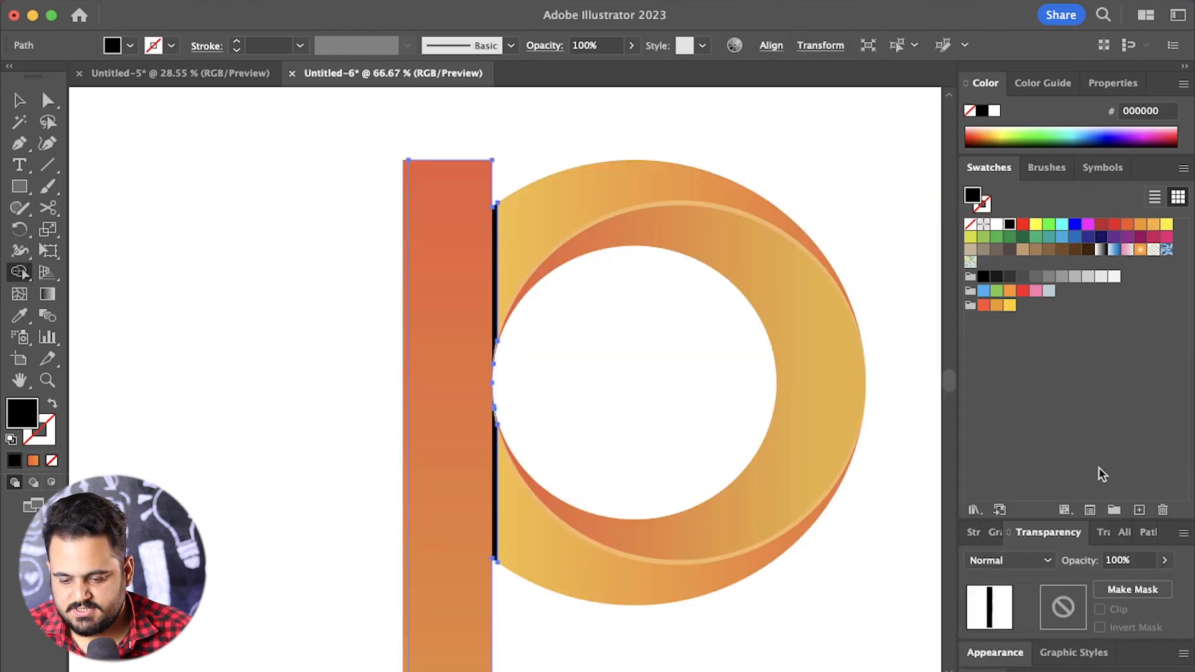
pyautogui.doubleClick(1134, 560)
pyautogui.write('34')
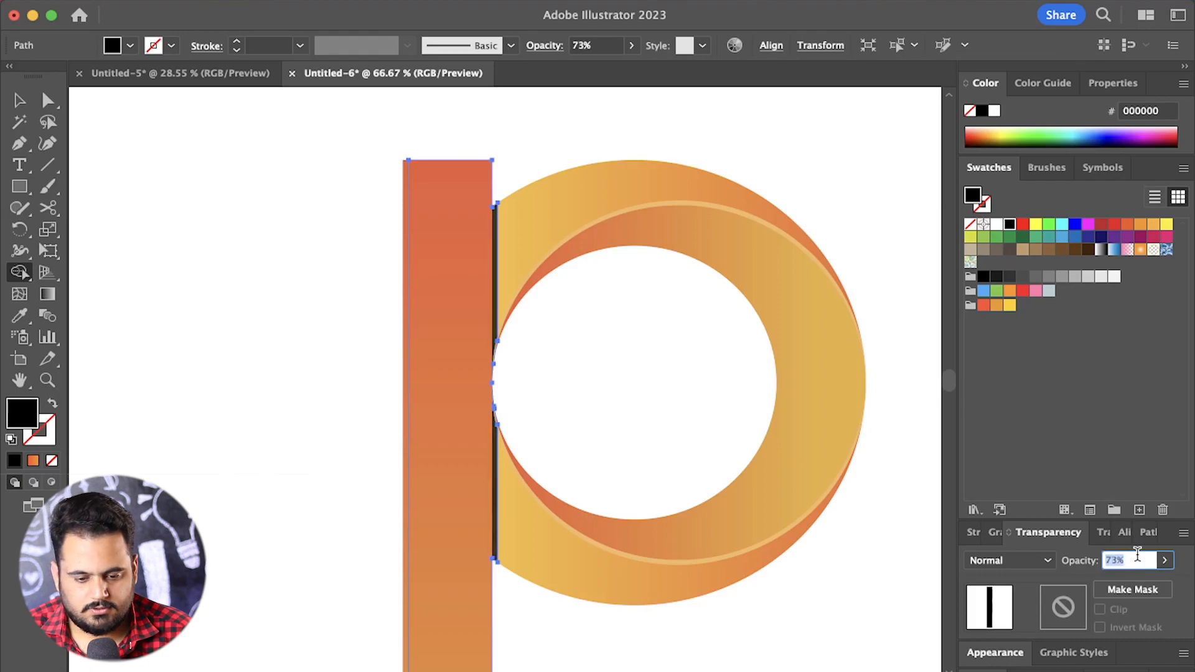
pyautogui.press('Return')
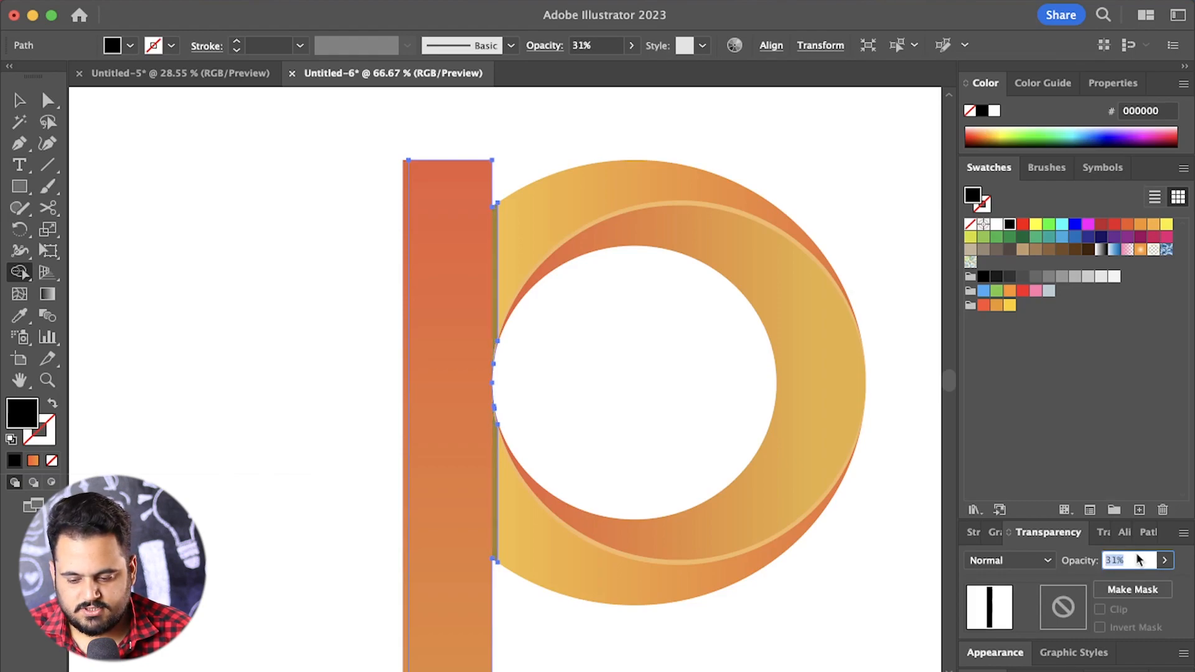
# - Lower the opacity of the black strip beside the stem to 10% and deselect it
pyautogui.write('11')
pyautogui.press('Return')
pyautogui.press('Down')
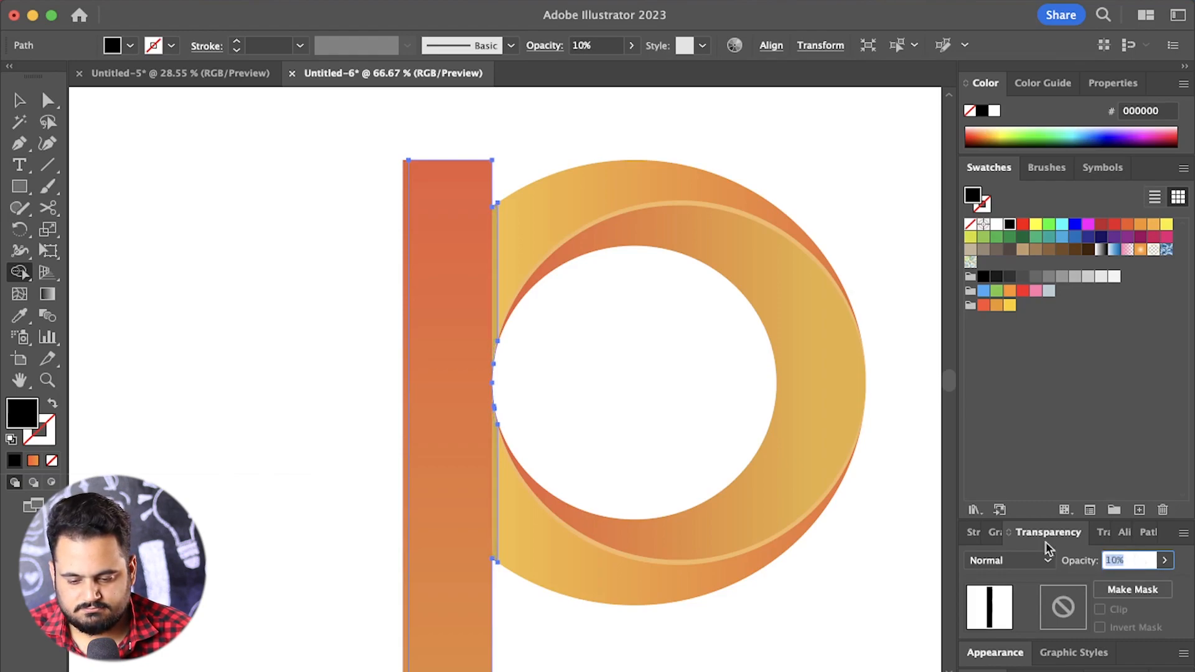
pyautogui.click(48, 101)
pyautogui.click(202, 198)
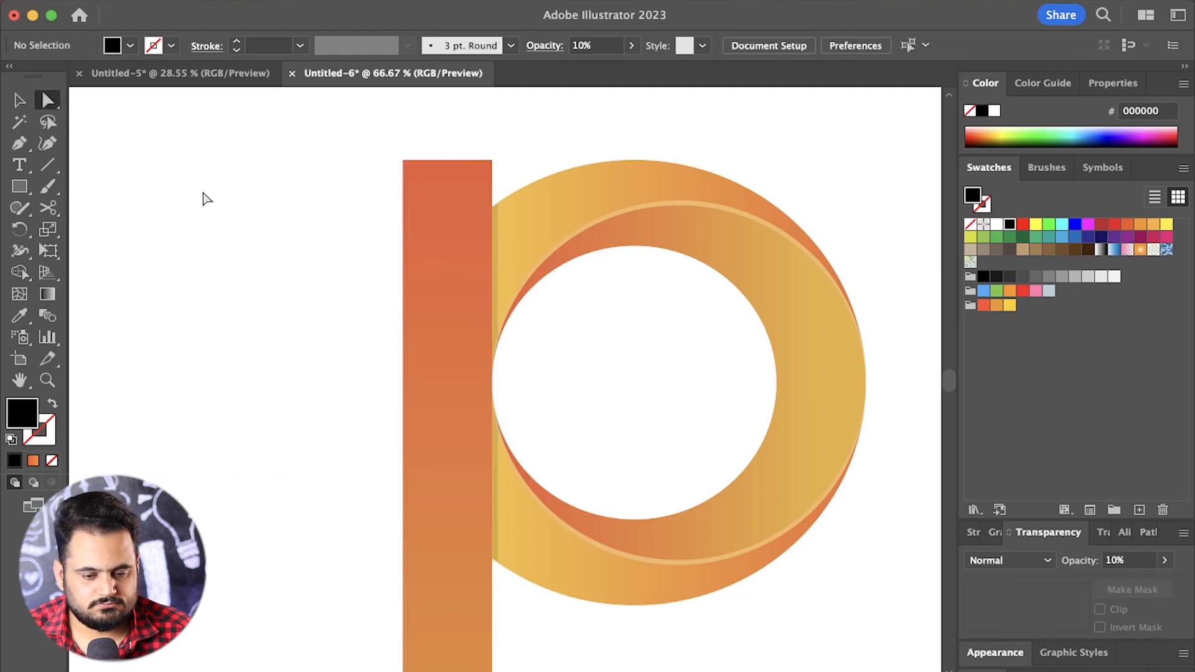
# - Select all parts of the letter p and group them into one object, leaving out the three color circles
pyautogui.scroll(-2, 241, 219)
pyautogui.scroll(1, 315, 245)
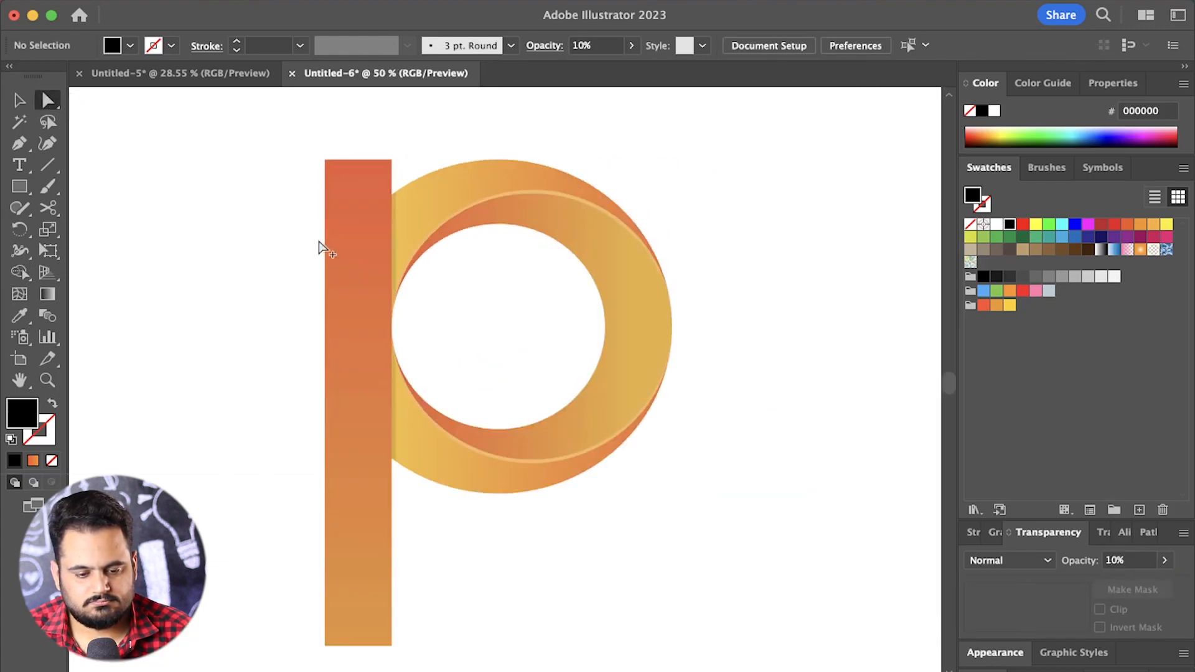
pyautogui.scroll(-1, 318, 245)
pyautogui.scroll(-2, 746, 296)
pyautogui.scroll(1, 716, 287)
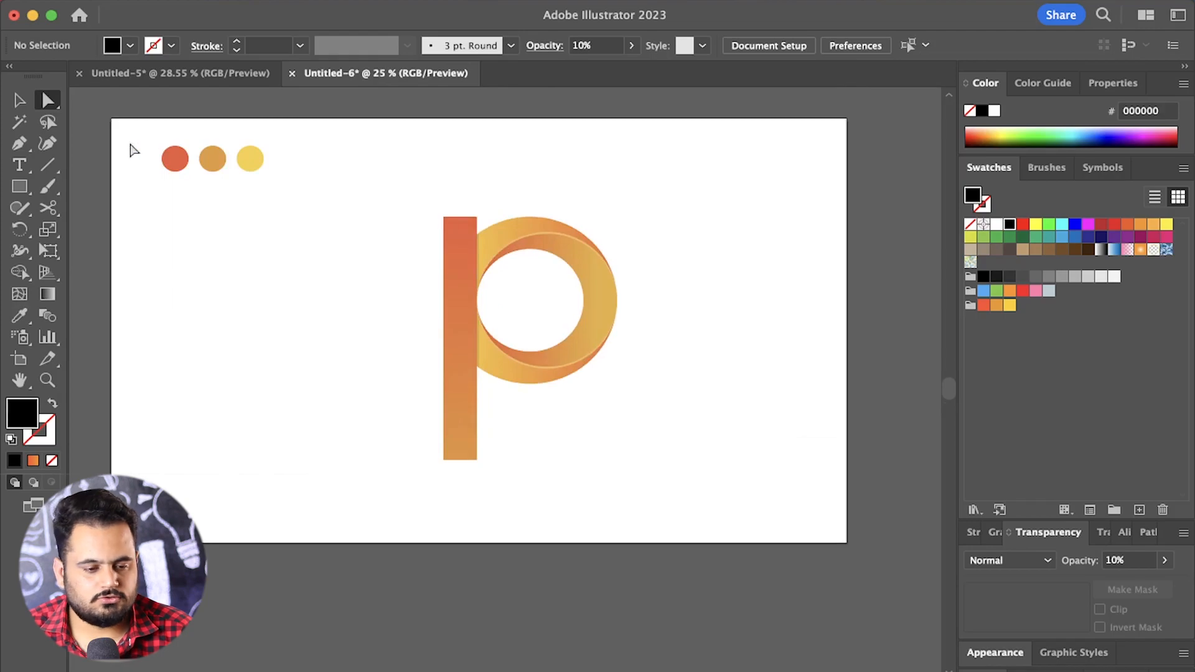
pyautogui.click(24, 104)
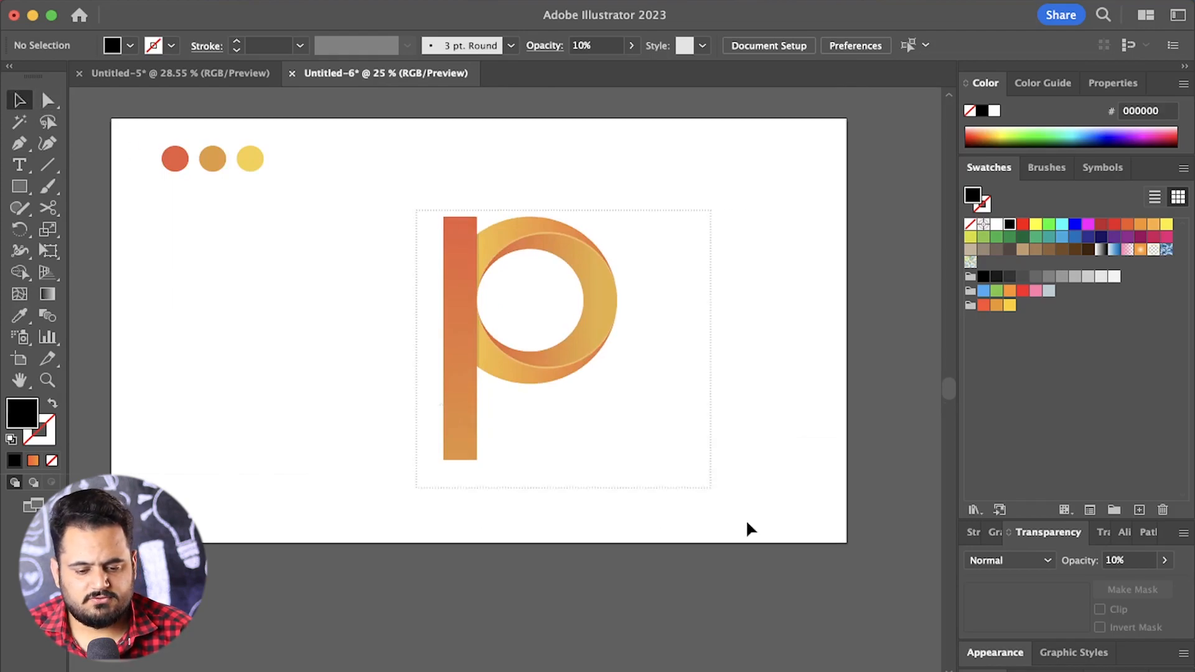
pyautogui.moveTo(747, 522); pyautogui.dragTo(751, 528)
pyautogui.press('super+g')
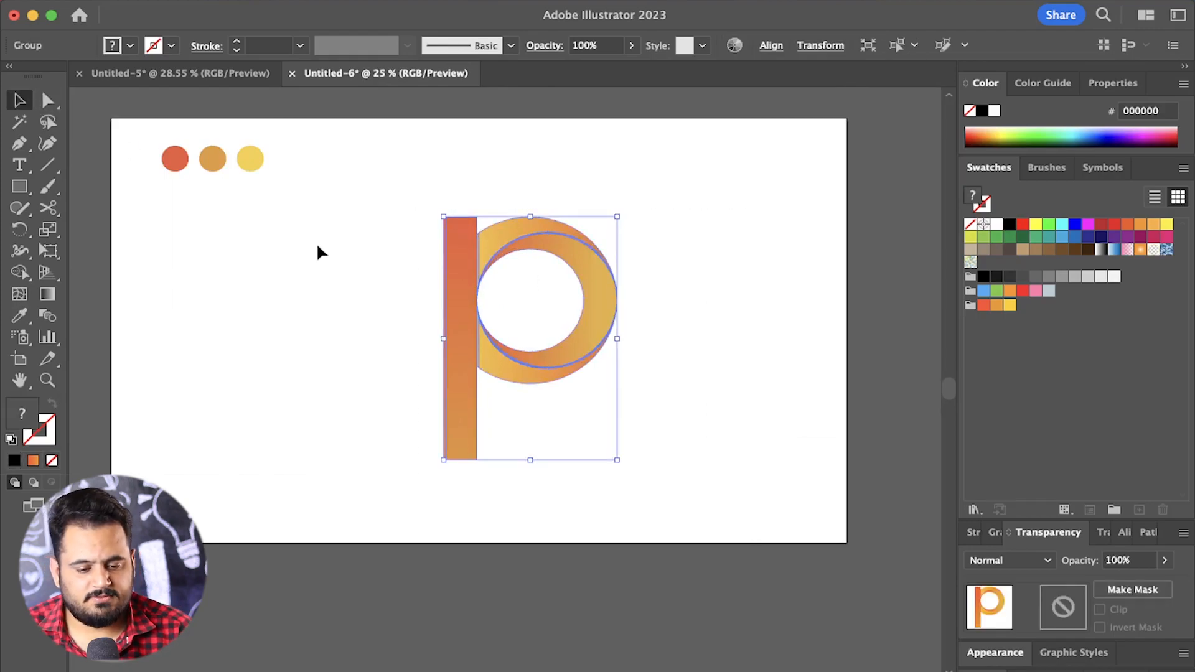
pyautogui.click(318, 252)
# - Move the grouped p slightly toward the artboard's center, scale it down proportionally, and deselect it
pyautogui.moveTo(448, 286); pyautogui.dragTo(436, 286)
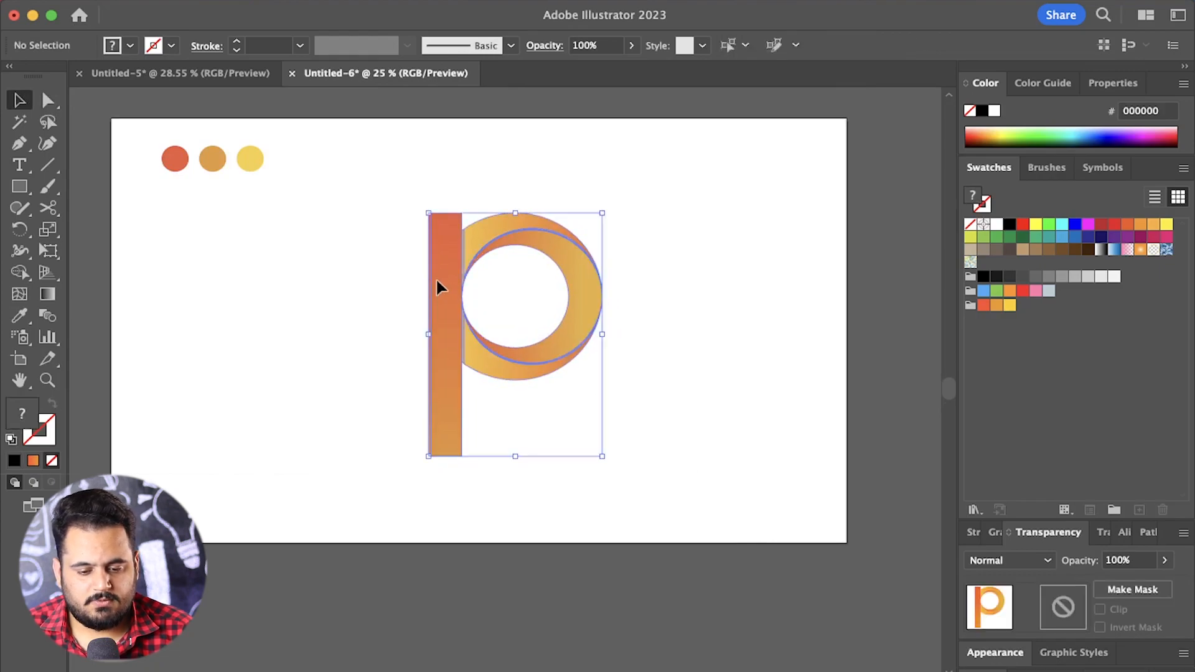
pyautogui.moveTo(607, 215); pyautogui.dragTo(582, 262)
pyautogui.click(623, 249)
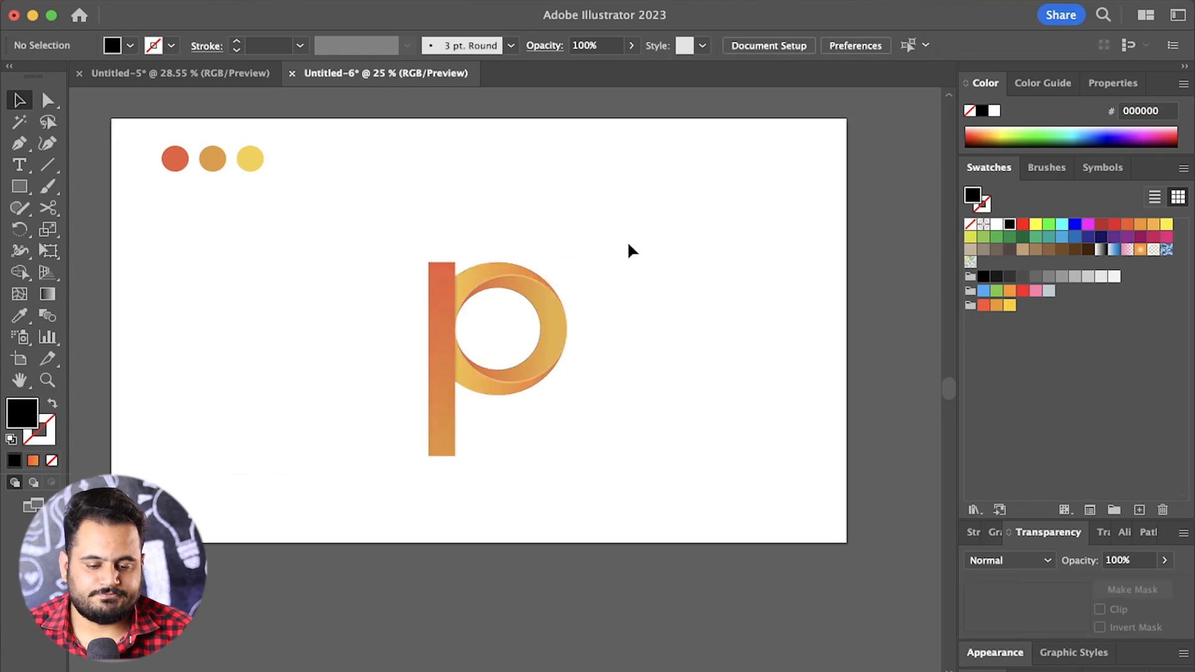
# - Try moving only the stem of the grouped p slightly downward, and undo that move
pyautogui.scroll(2, 472, 335)
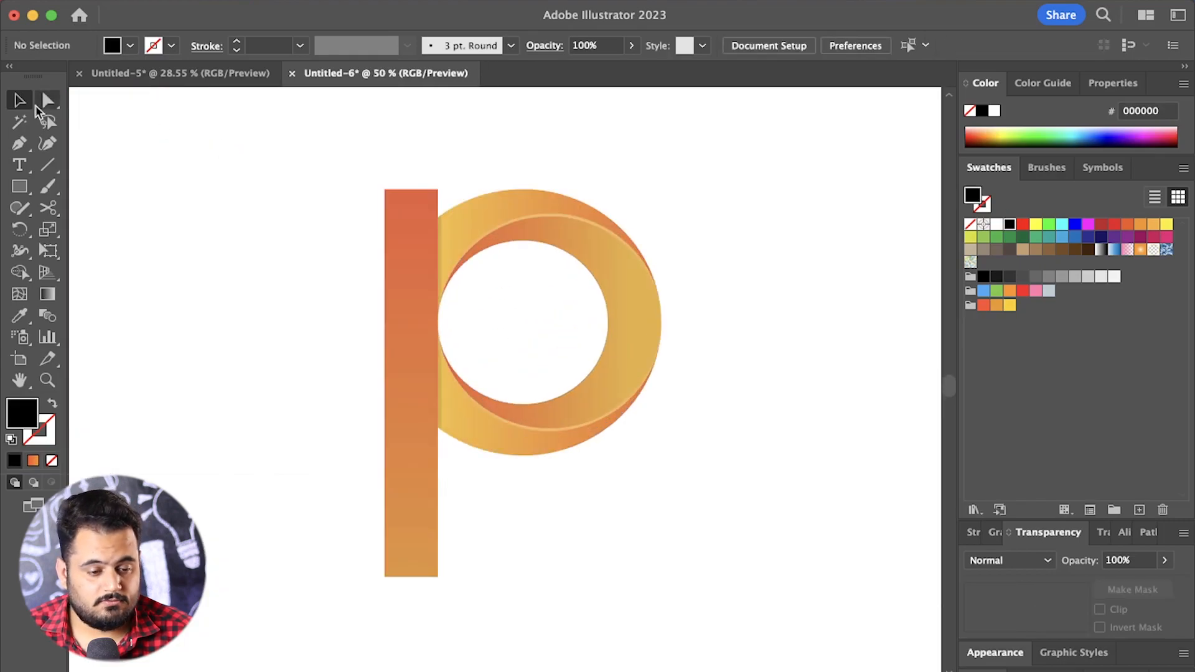
pyautogui.click(49, 99)
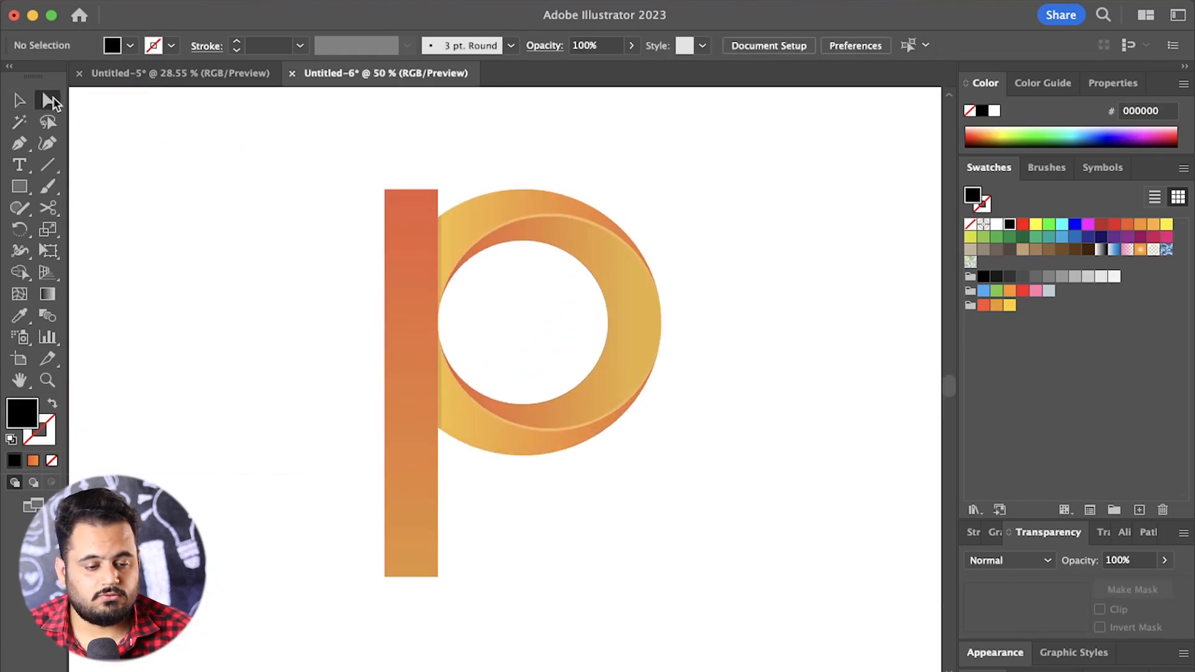
pyautogui.moveTo(416, 223); pyautogui.dragTo(416, 250)
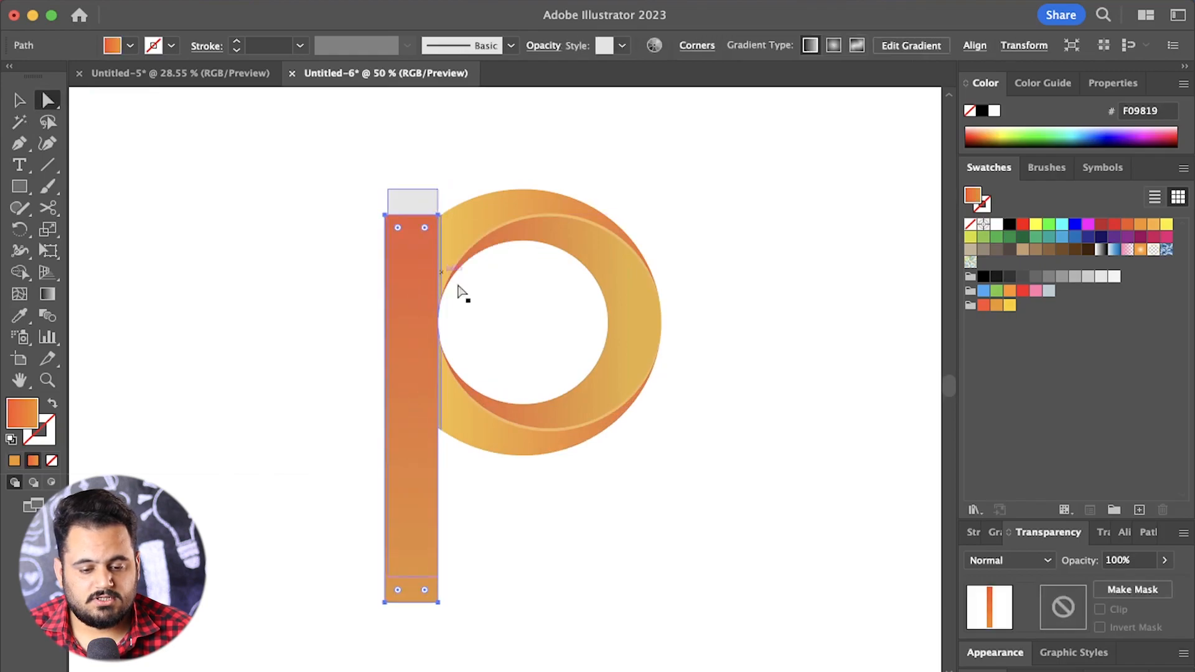
pyautogui.press('super+z')
pyautogui.click(775, 195)
pyautogui.scroll(-2, 739, 233)
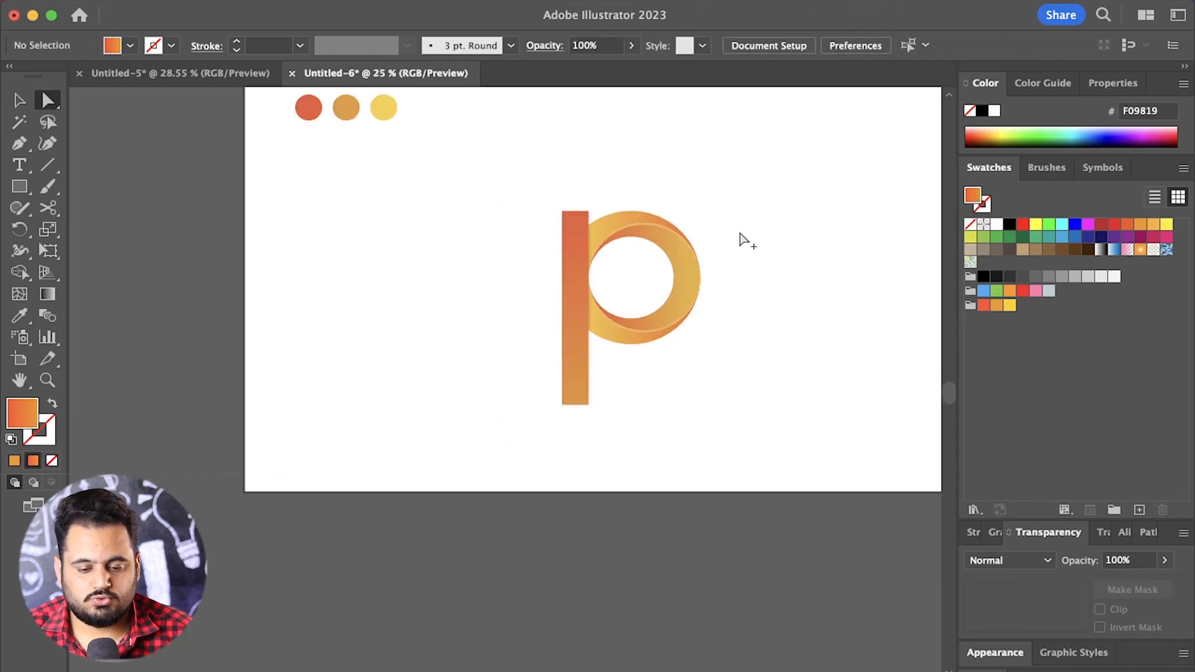
# - Select the p group, move it up to the middle of the artboard, and deselect it
pyautogui.scroll(1, 740, 233)
pyautogui.moveTo(355, 205); pyautogui.dragTo(684, 402)
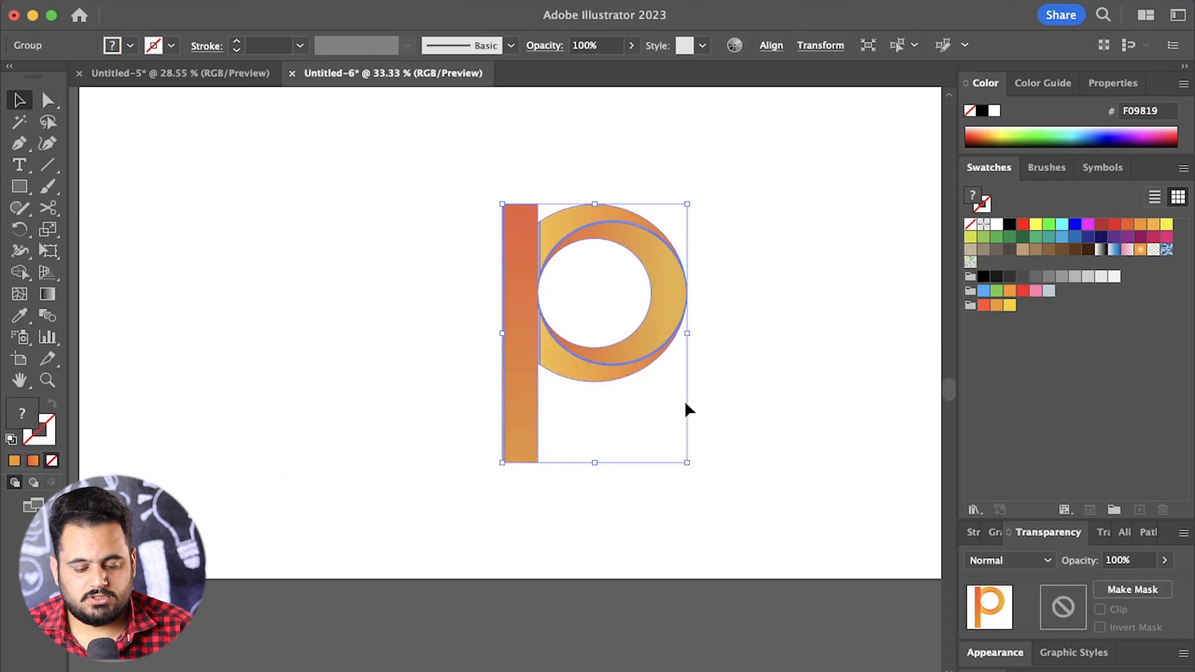
pyautogui.press('super+0')
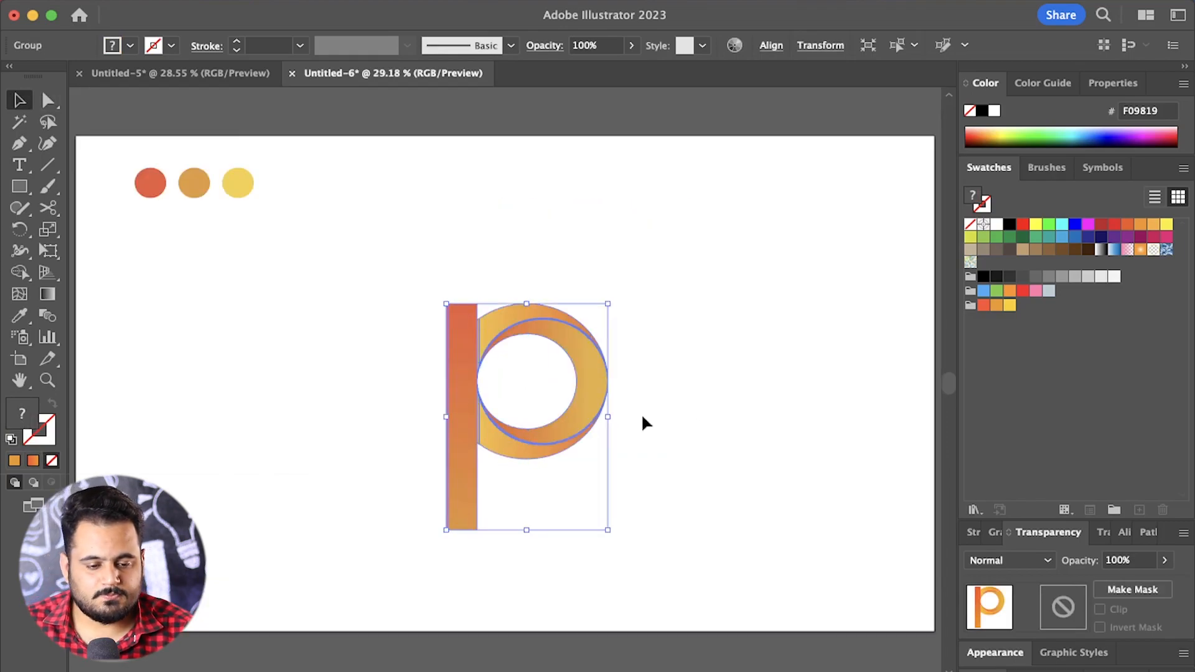
pyautogui.moveTo(506, 430); pyautogui.dragTo(493, 409)
pyautogui.click(338, 313)
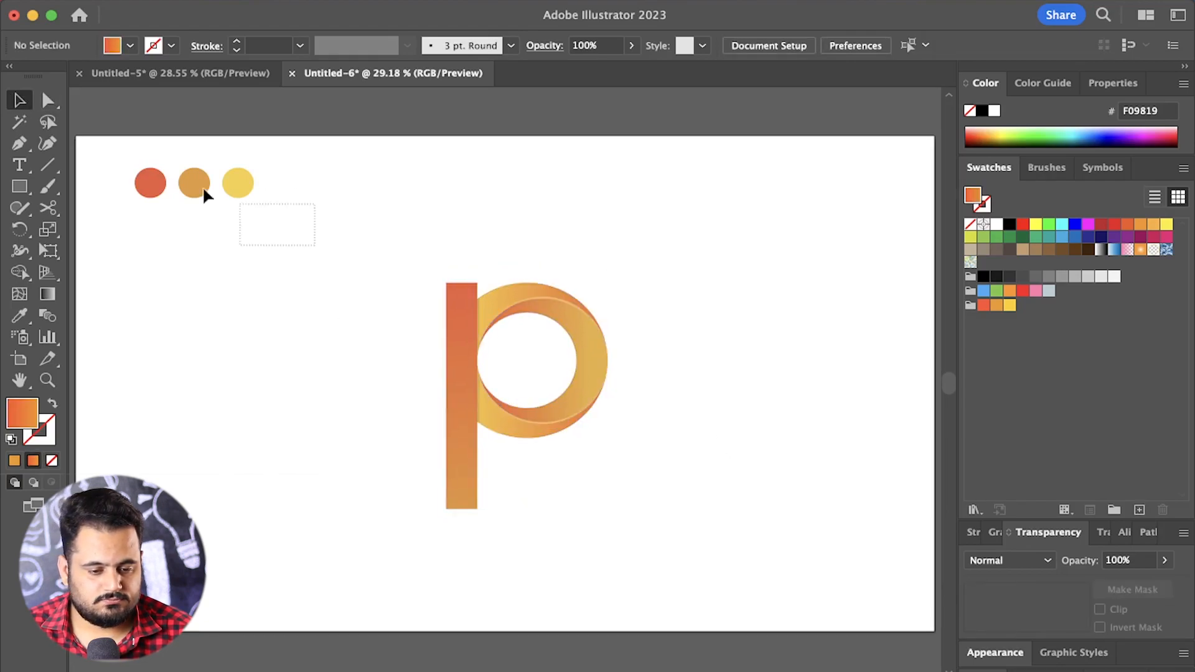
# - Scale down the three color circles together and place them in the artboard's upper-left corner
pyautogui.moveTo(204, 189); pyautogui.dragTo(152, 187)
pyautogui.moveTo(253, 198); pyautogui.dragTo(172, 168)
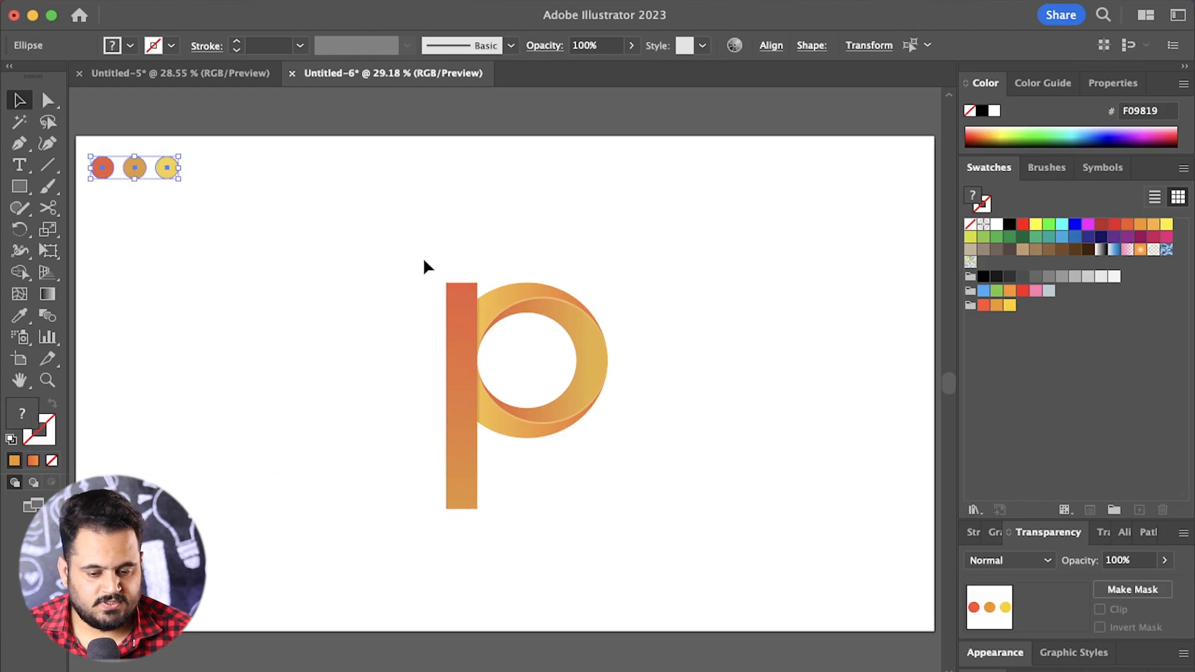
# - Duplicate the p group in place in front and reflect the copy across the vertical axis
pyautogui.click(742, 520)
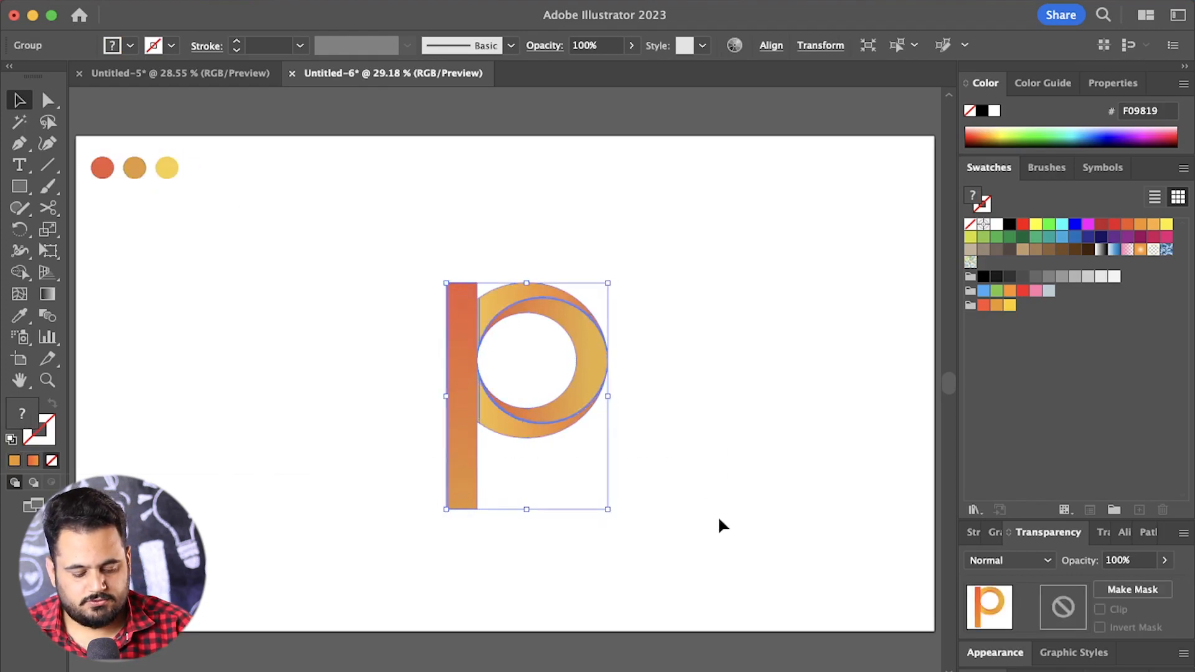
pyautogui.press('F7')
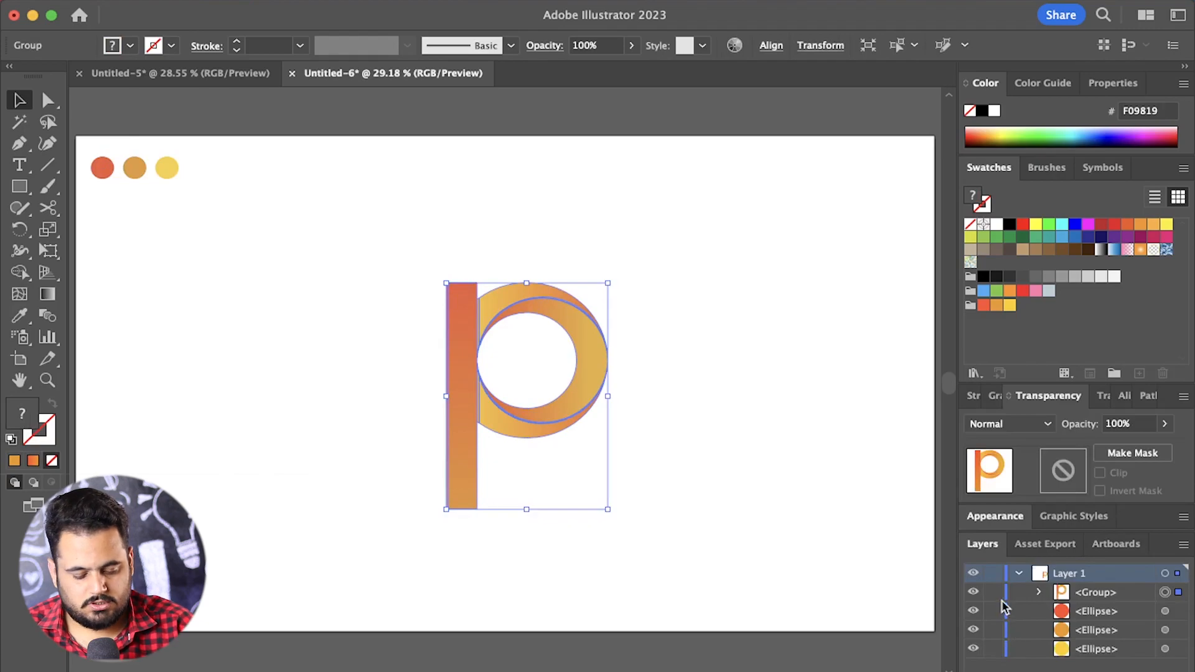
pyautogui.press('super+c')
pyautogui.press('super+f')
pyautogui.rightClick(568, 399)
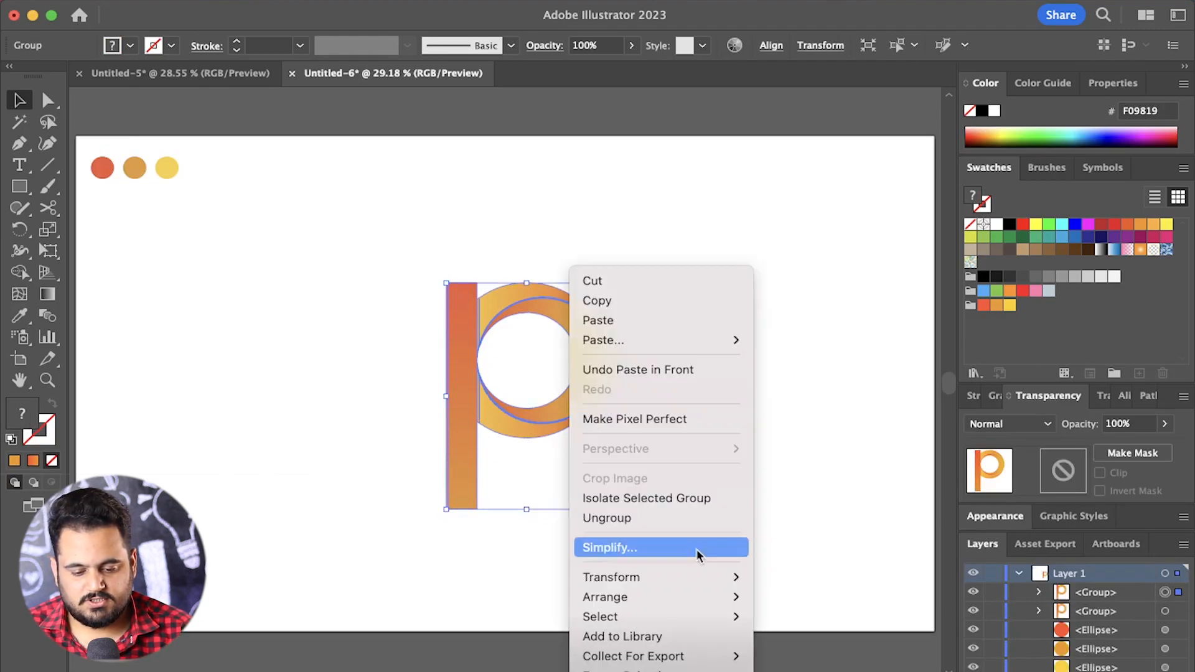
pyautogui.moveTo(708, 576)
pyautogui.click(791, 577)
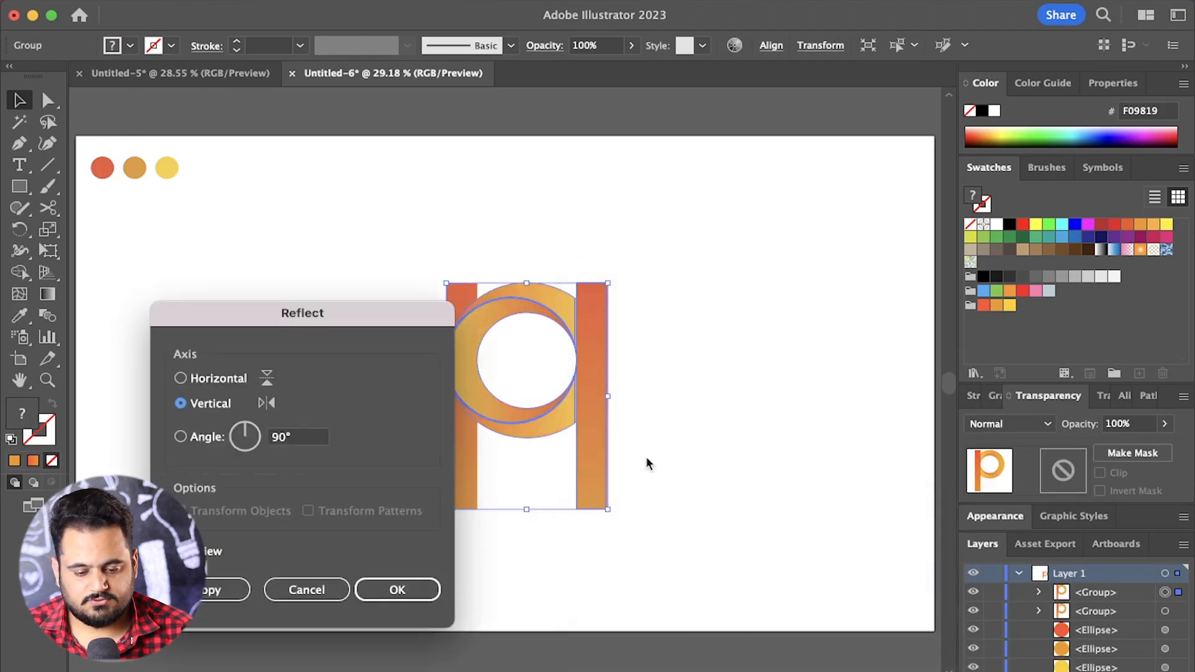
pyautogui.click(412, 587)
# - Enlarge the reflected copy, rotate it about 45°, and place it over the artboard's upper-right corner
pyautogui.scroll(-3, 413, 585)
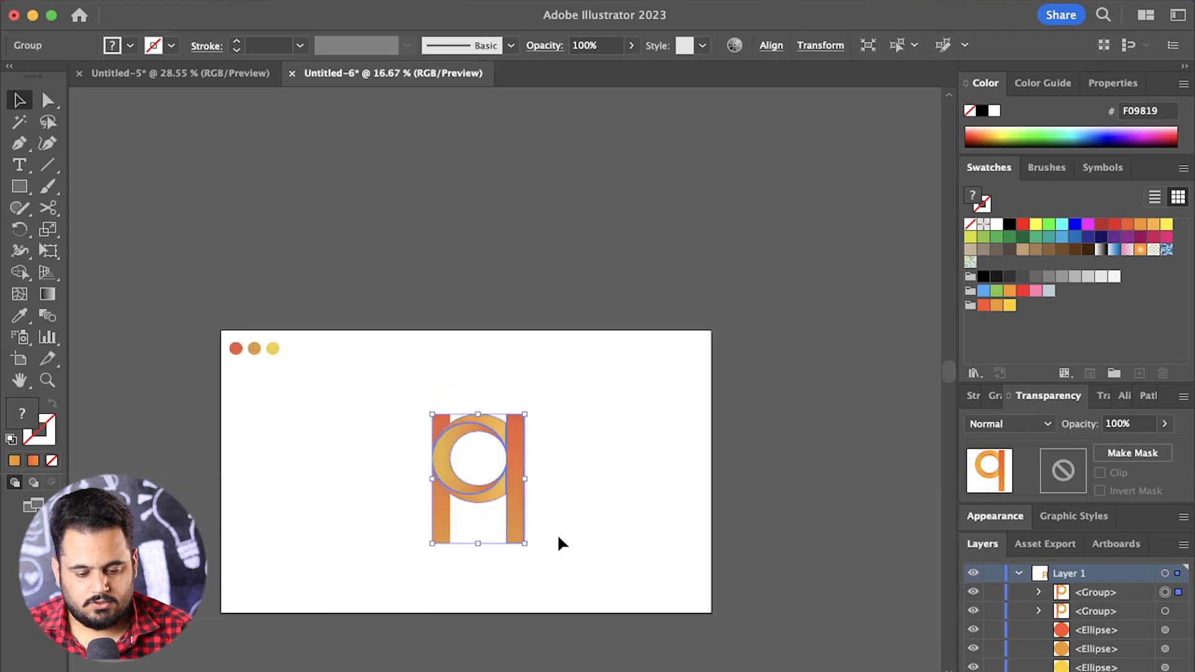
pyautogui.moveTo(533, 547); pyautogui.dragTo(719, 632)
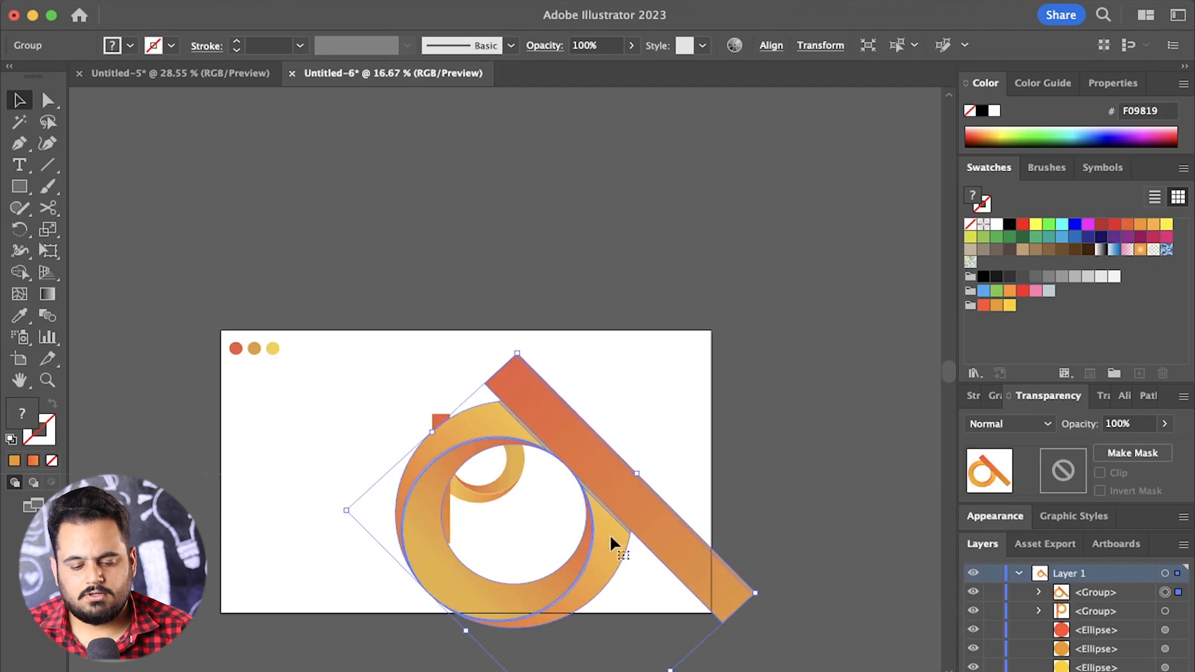
pyautogui.moveTo(610, 533); pyautogui.dragTo(771, 415)
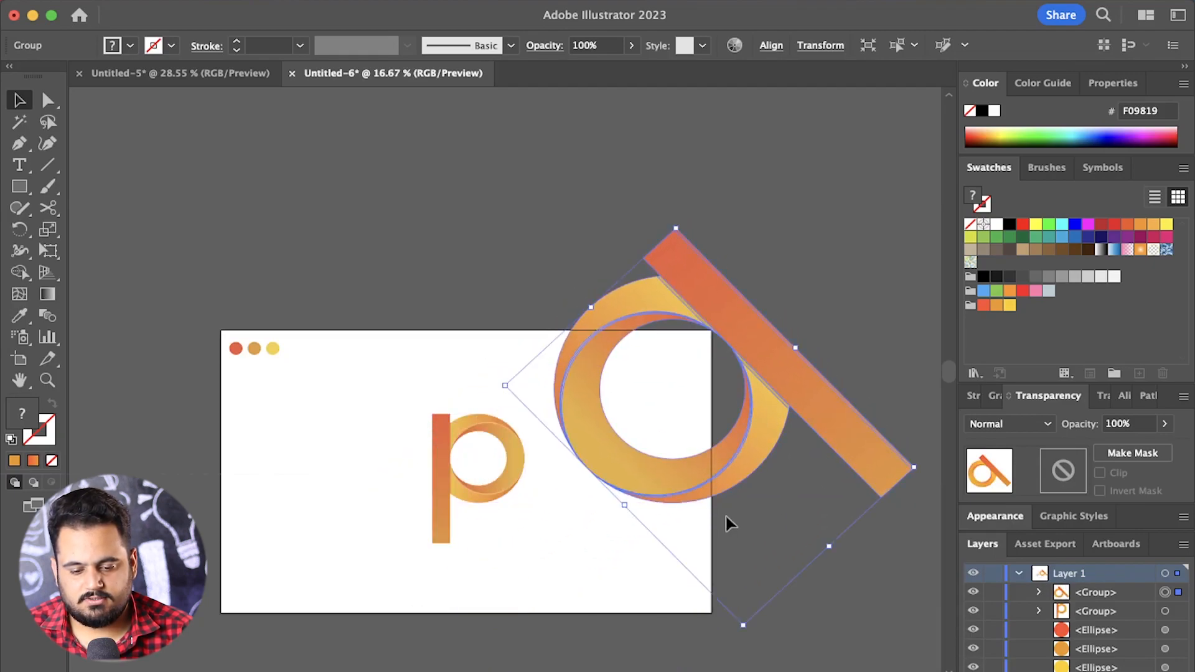
pyautogui.moveTo(732, 480); pyautogui.dragTo(723, 469)
pyautogui.click(875, 553)
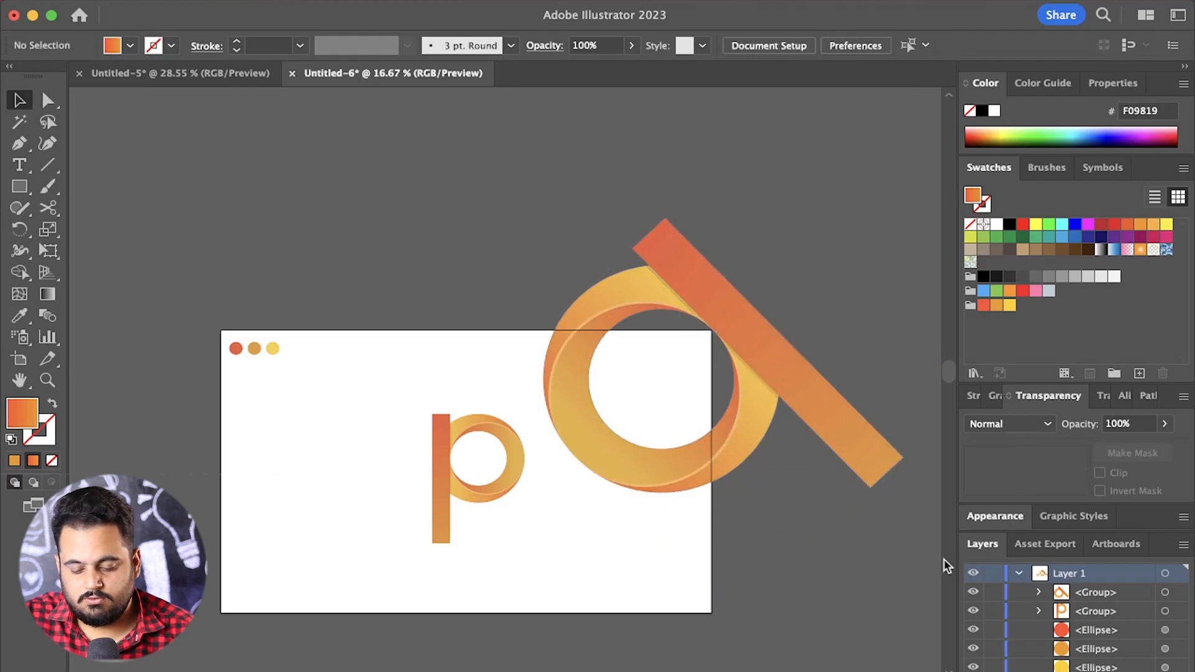
# - Draw a rectangle covering the whole artboard, use it as a clipping mask for the enlarged copy, and deselect
pyautogui.click(19, 186)
pyautogui.moveTo(221, 331); pyautogui.dragTo(711, 612)
pyautogui.keyDown('shift'); pyautogui.click(1183, 610); pyautogui.keyUp('shift')
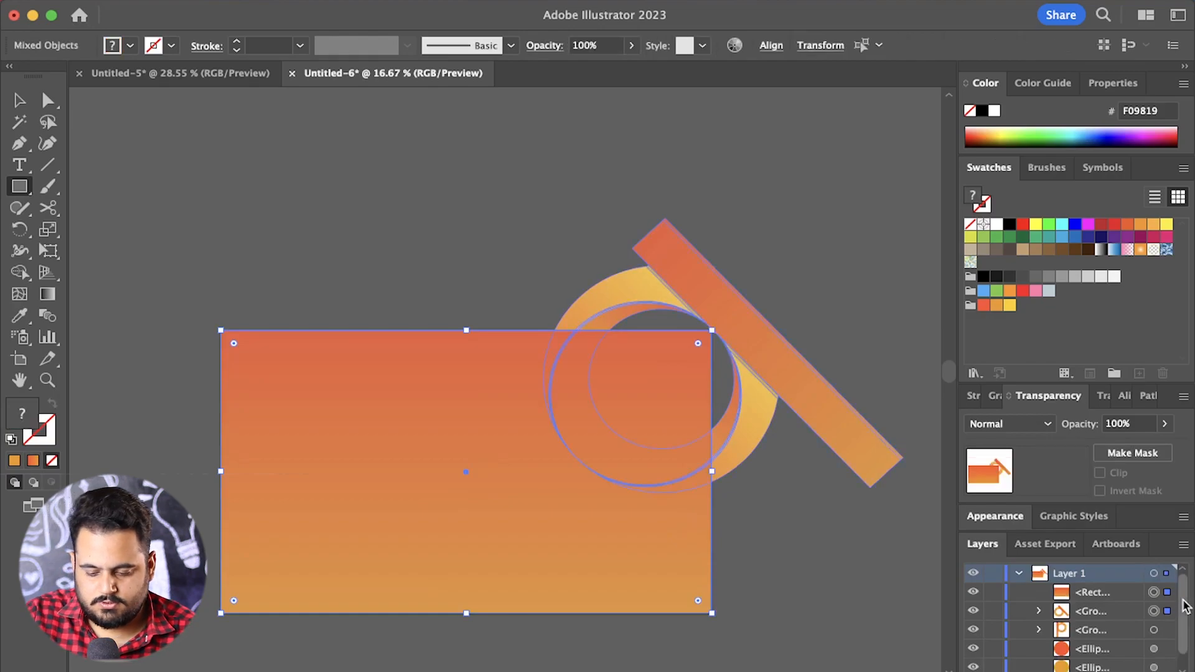
pyautogui.press('super+7')
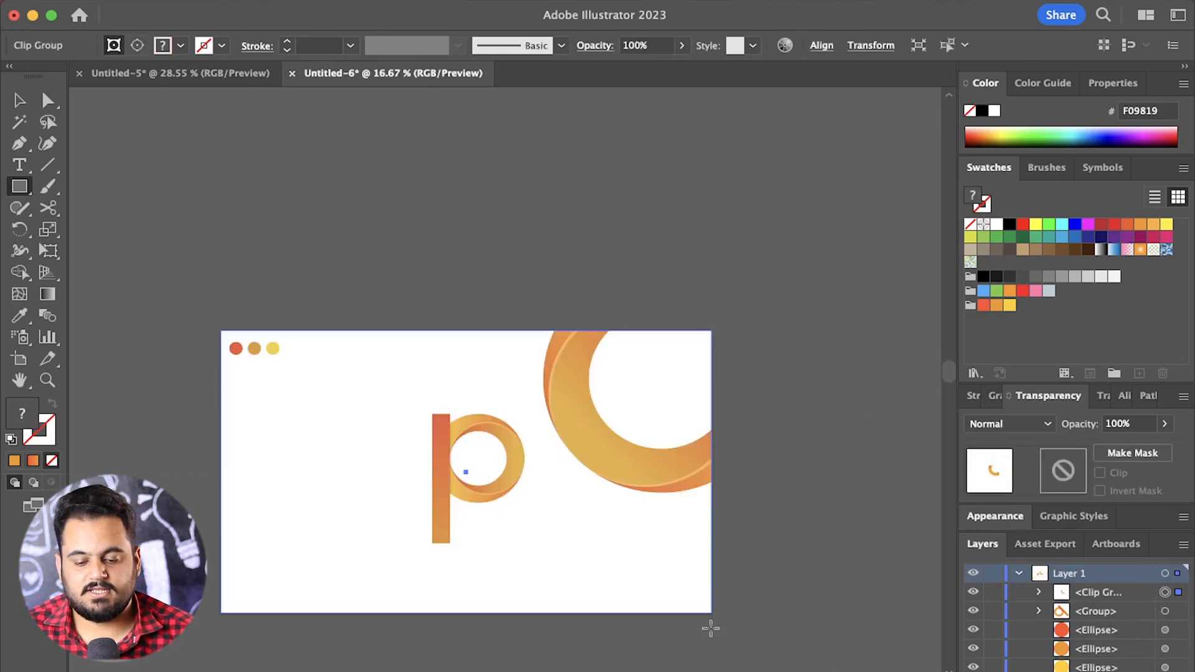
pyautogui.click(18, 100)
pyautogui.click(320, 187)
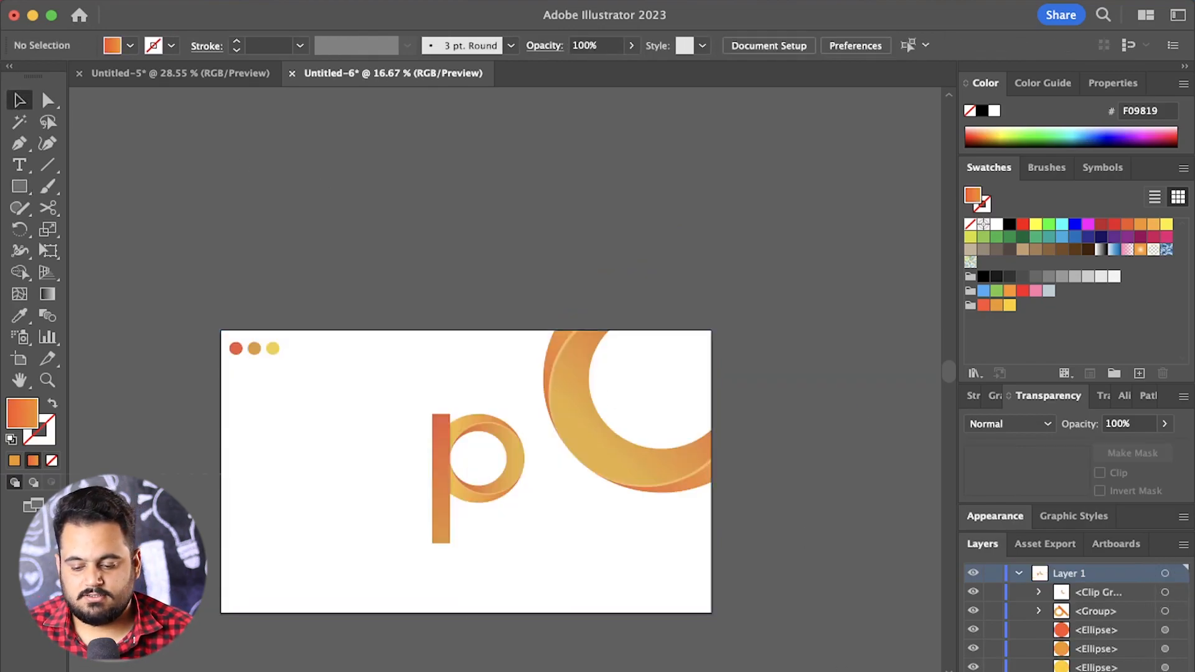
# - Select the clipped copy, set its opacity to 20%, and deselect it
pyautogui.click(1165, 593)
pyautogui.click(1144, 424)
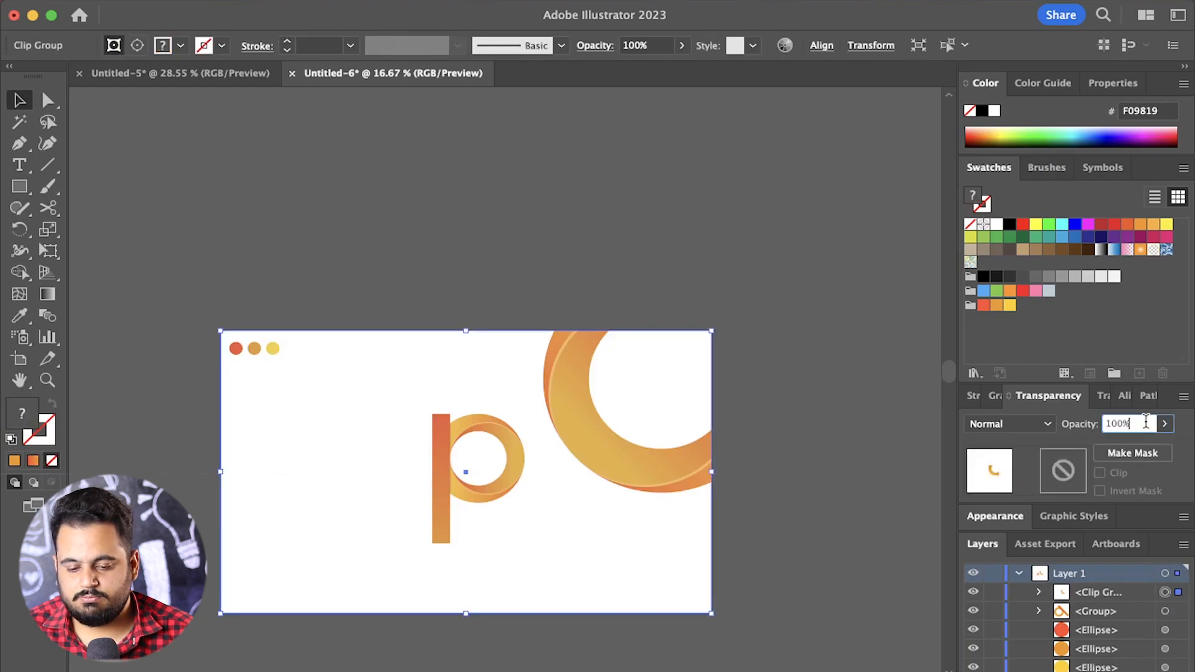
pyautogui.write('83')
pyautogui.press('Return')
pyautogui.write('4')
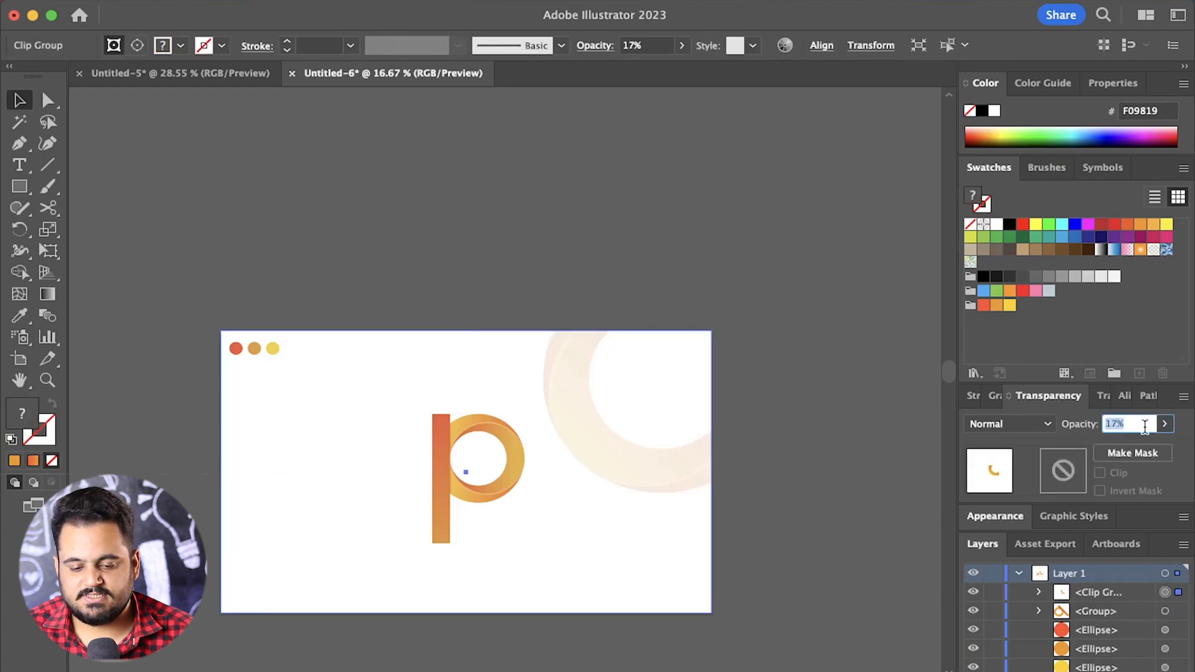
pyautogui.press('Return')
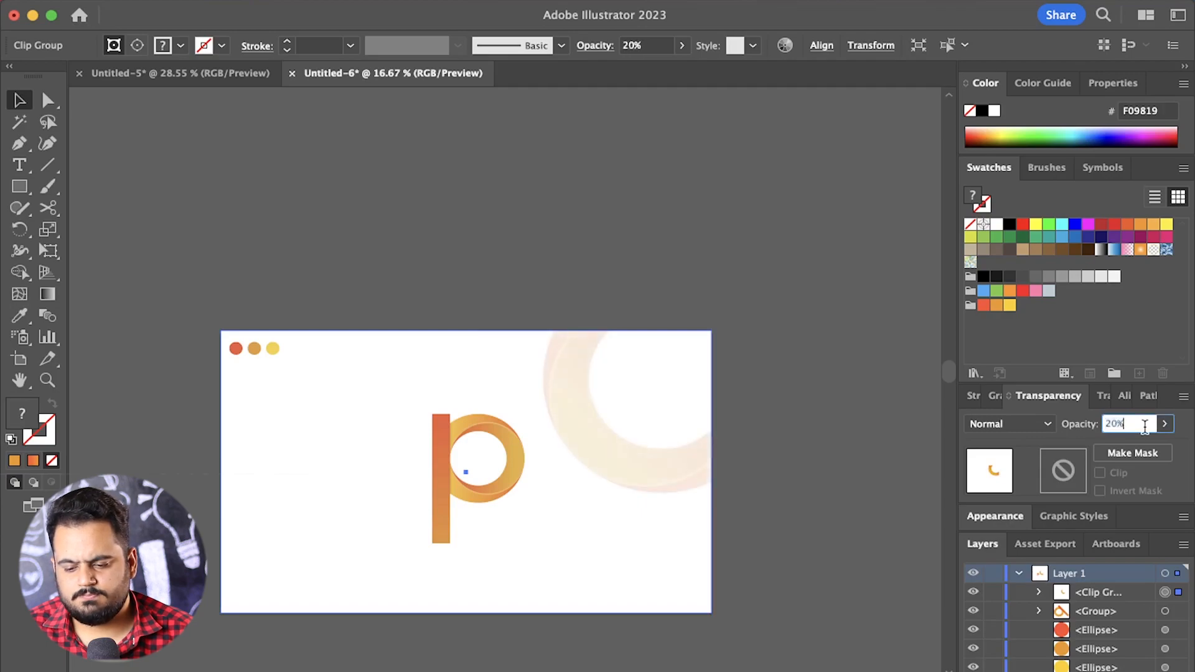
pyautogui.click(661, 248)
pyautogui.press('super+0')
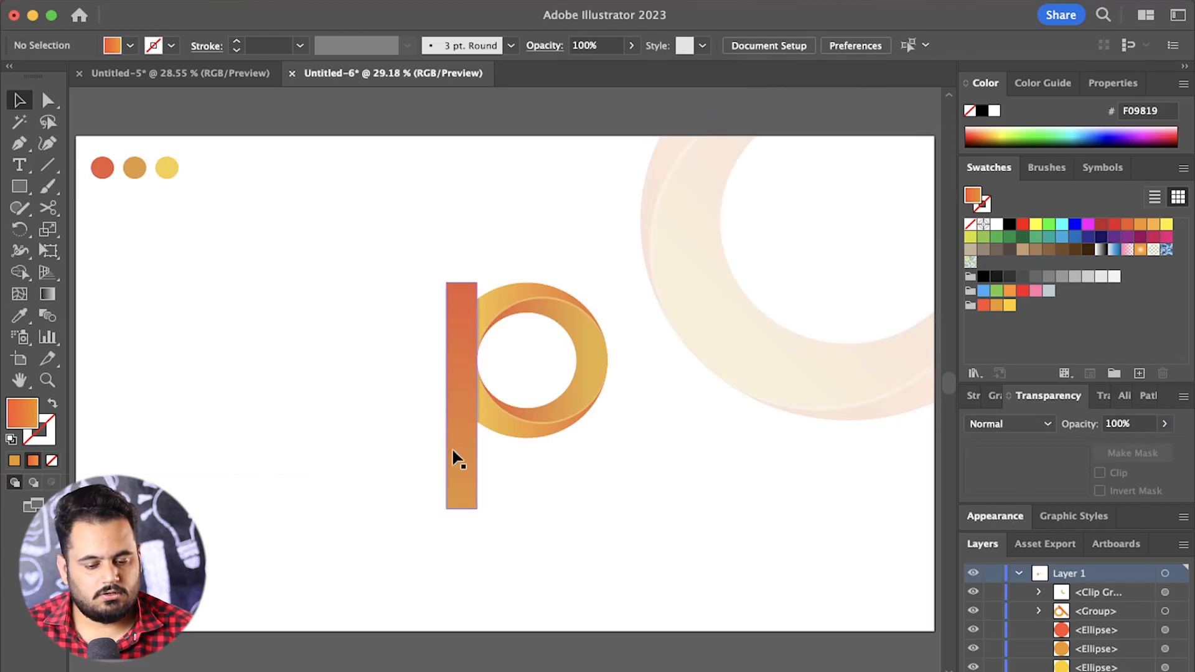
# - Place a copy of the p logo in the artboard's lower-left area and scale it down
pyautogui.moveTo(448, 446); pyautogui.dragTo(130, 558)
pyautogui.moveTo(291, 386); pyautogui.dragTo(260, 417)
# - Create a 100 × 100 px square between the small p copy and the main logo
pyautogui.click(19, 186)
pyautogui.click(258, 330)
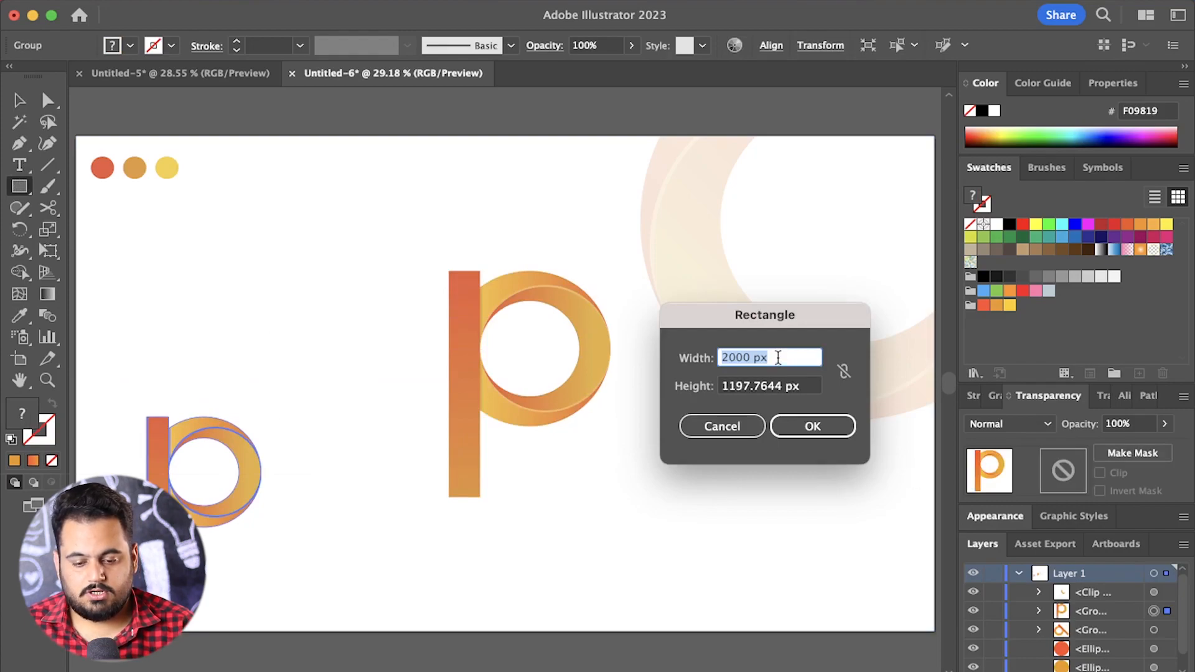
pyautogui.write('100')
pyautogui.press('Tab')
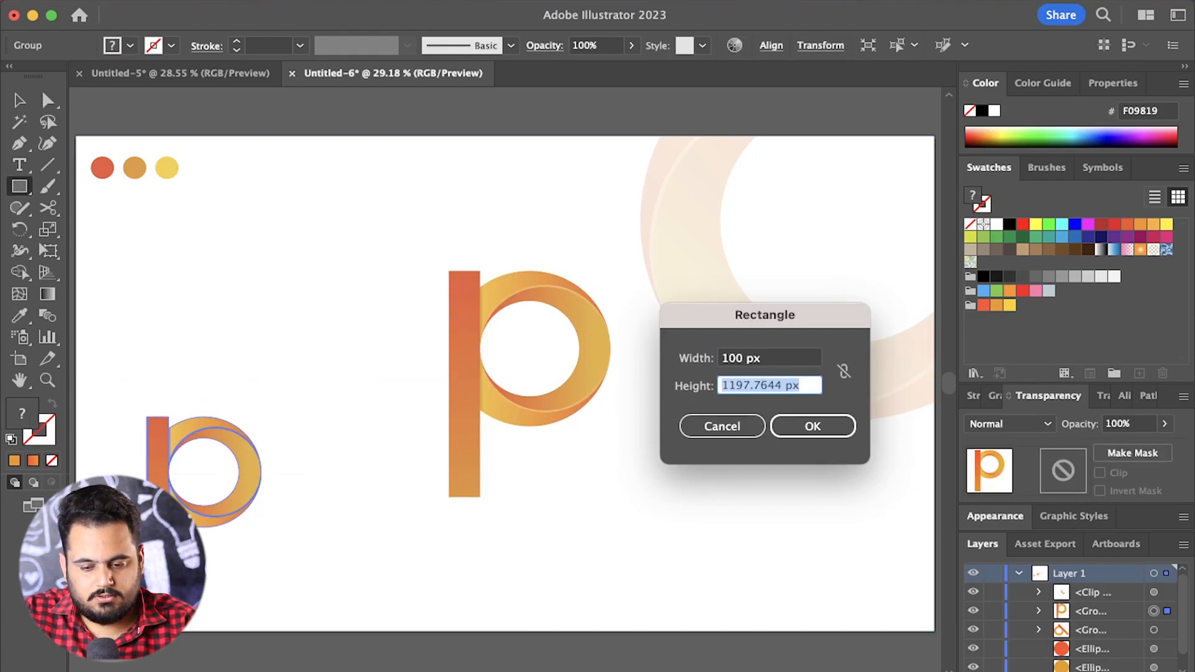
pyautogui.write('20')
pyautogui.press('BackSpace')
pyautogui.press('BackSpace')
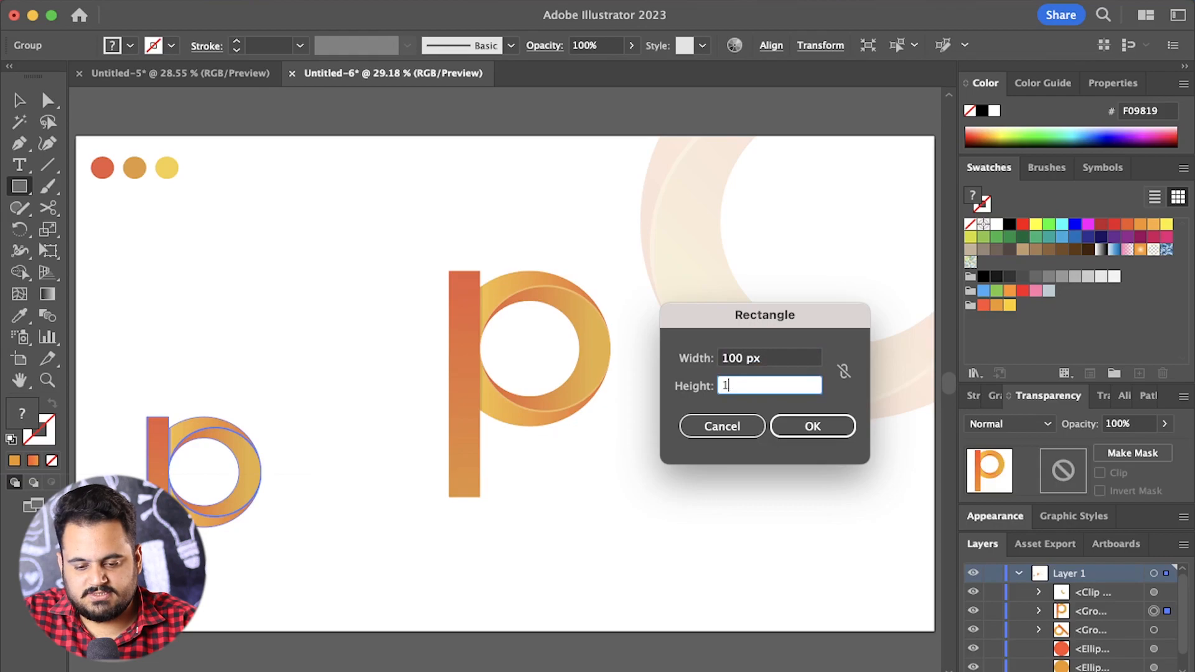
pyautogui.write('100')
pyautogui.press('Return')
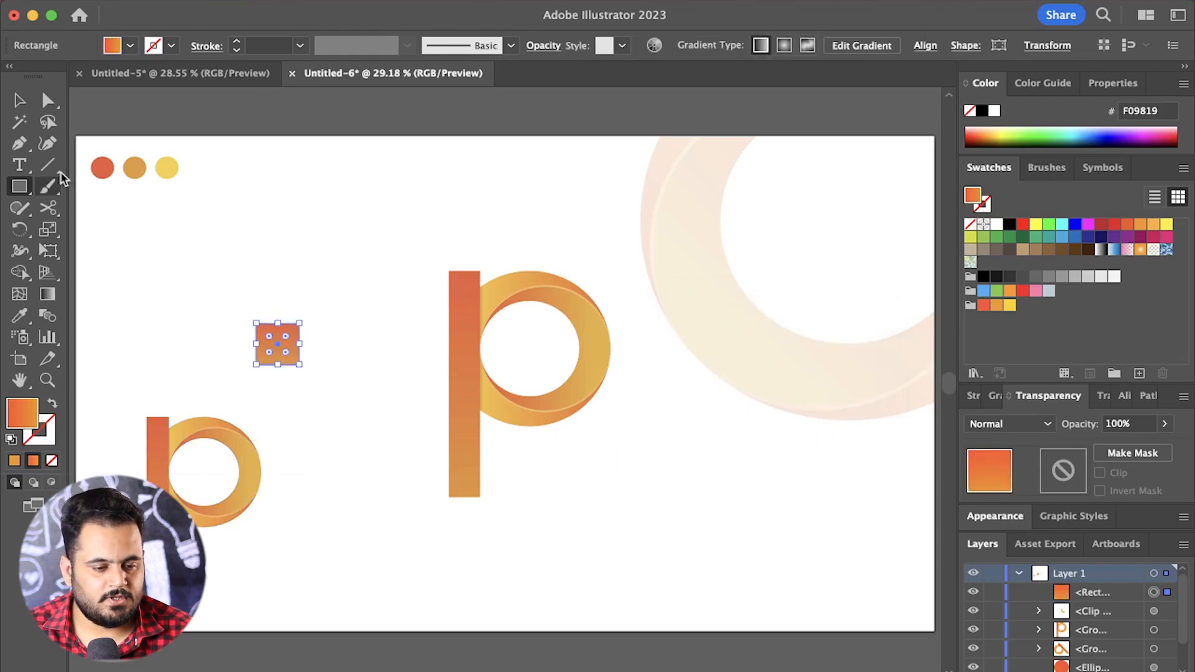
# - Enlarge the gradient square until it spans from the small p copy to the main logo's stem, and generously round all its corners
pyautogui.press('v')
pyautogui.moveTo(299, 370); pyautogui.dragTo(478, 536)
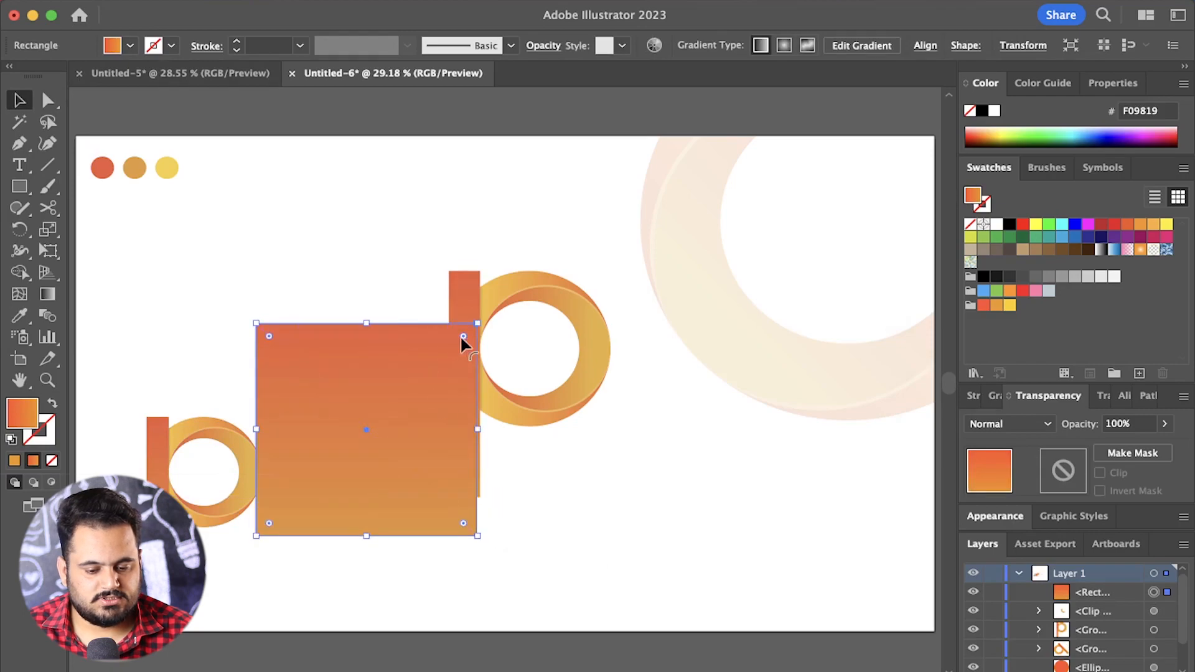
pyautogui.moveTo(462, 337); pyautogui.dragTo(427, 382)
# - Move the rounded square below the small p copy's group in the layer order and fill it with near-black 1A1A1A
pyautogui.moveTo(1123, 596); pyautogui.dragTo(1130, 643)
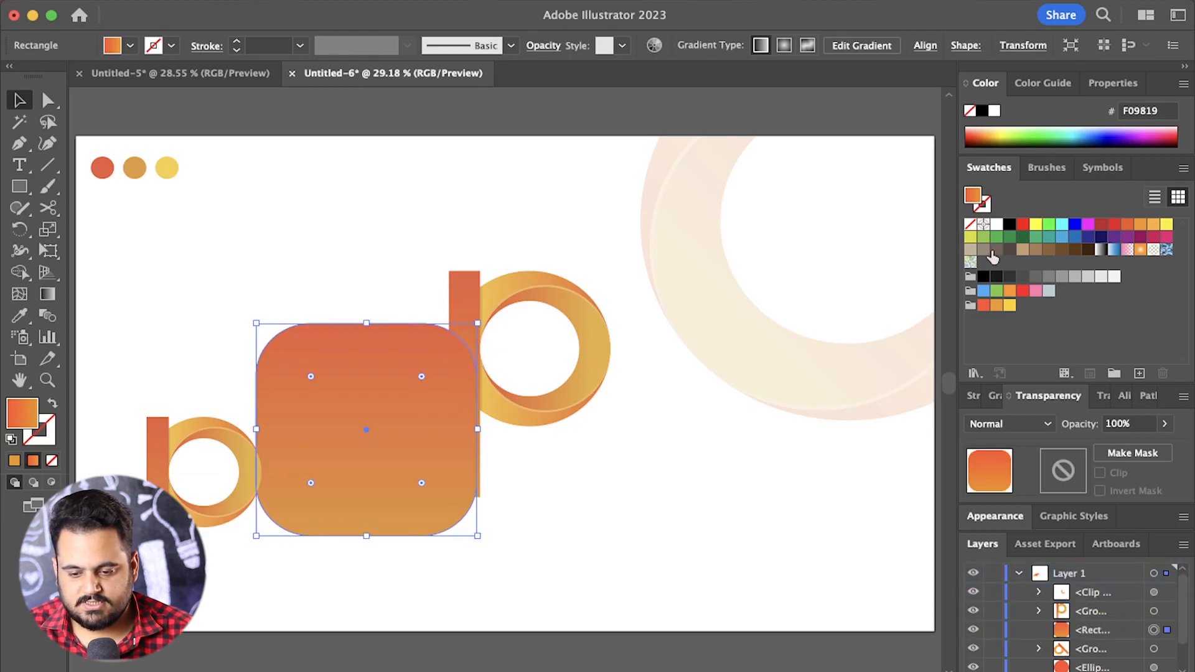
pyautogui.click(997, 276)
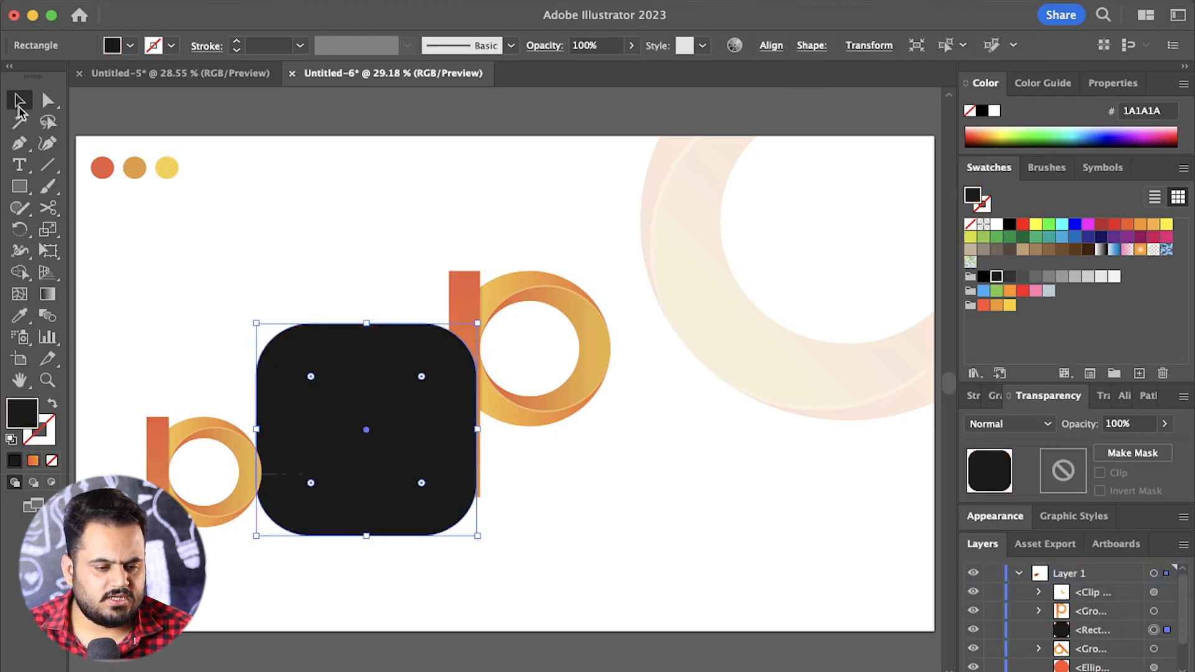
# - Place the small p copy on the dark rounded square and center the two on each other horizontally and vertically
pyautogui.moveTo(187, 436); pyautogui.dragTo(356, 378)
pyautogui.keyDown('shift'); pyautogui.click(370, 343); pyautogui.keyUp('shift')
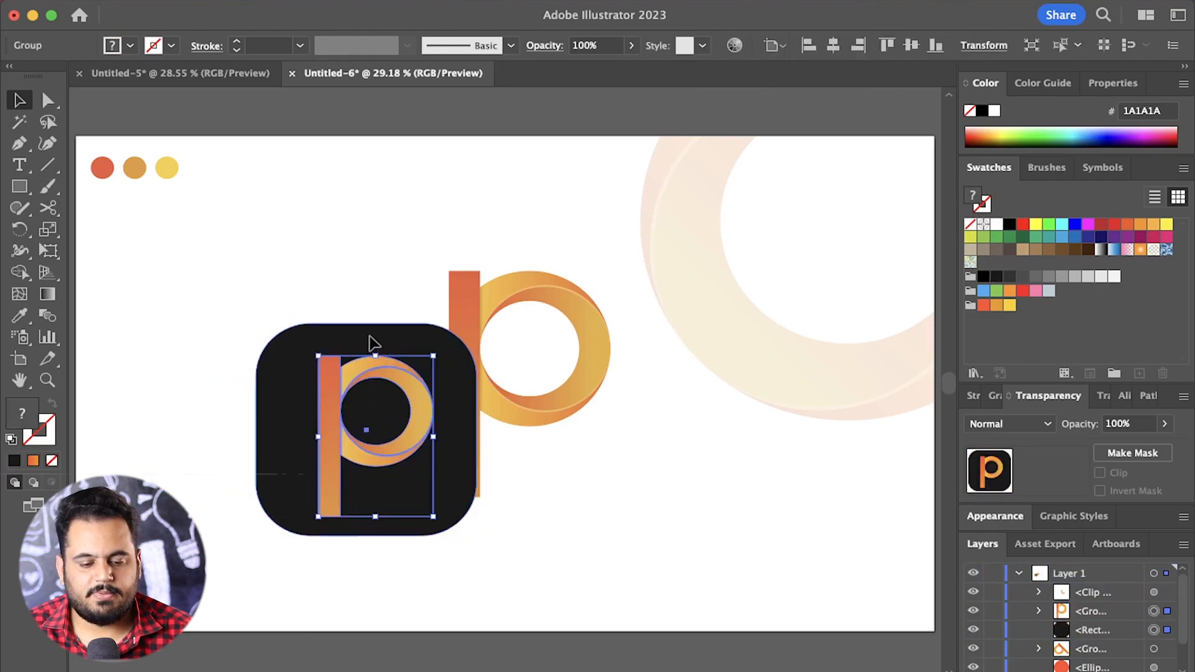
pyautogui.click(772, 46)
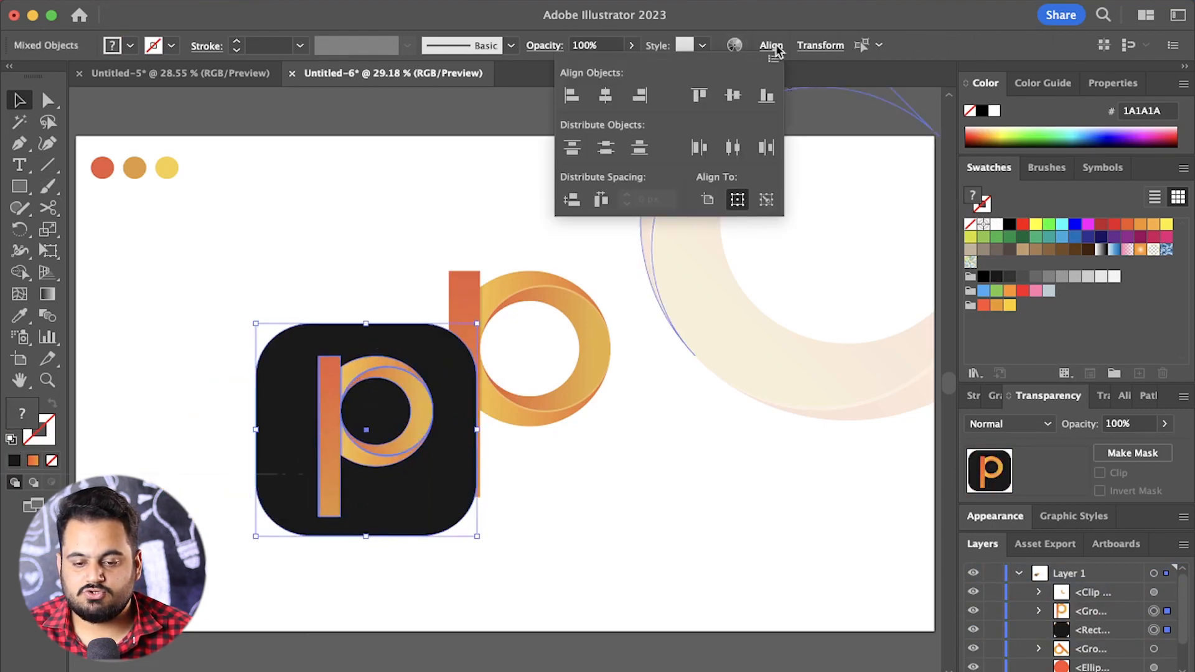
pyautogui.click(605, 95)
pyautogui.click(734, 96)
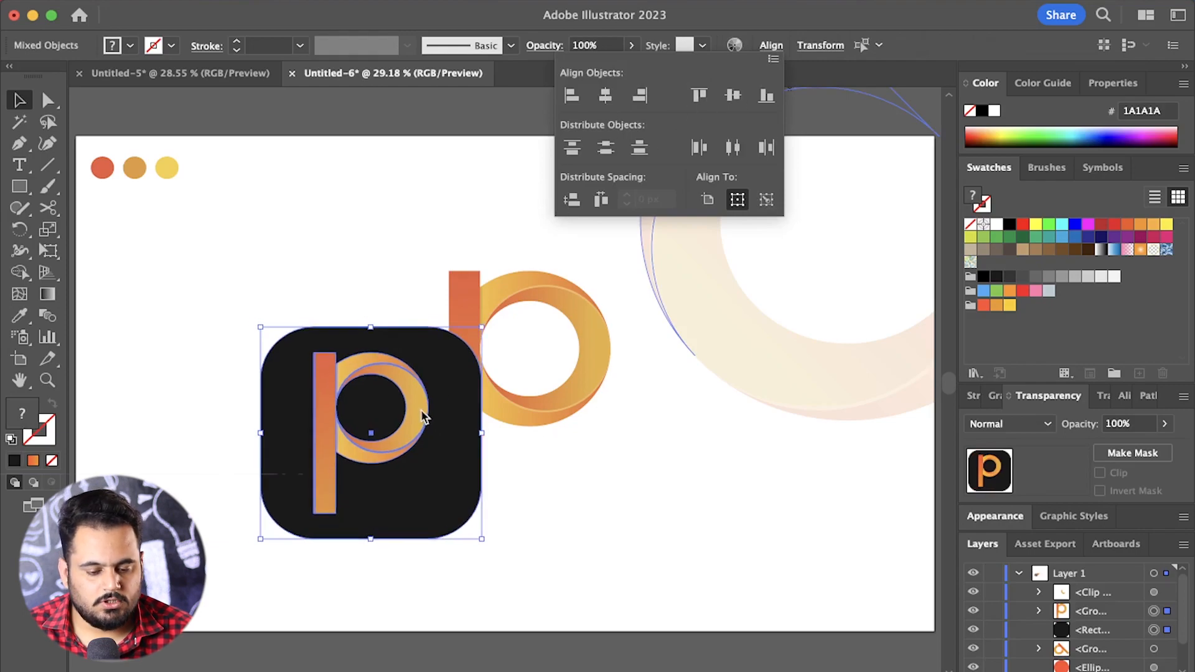
# - Scale the p and its dark square down slightly together, place them in the artboard's lower-left corner, and deselect
pyautogui.moveTo(483, 330); pyautogui.dragTo(458, 355)
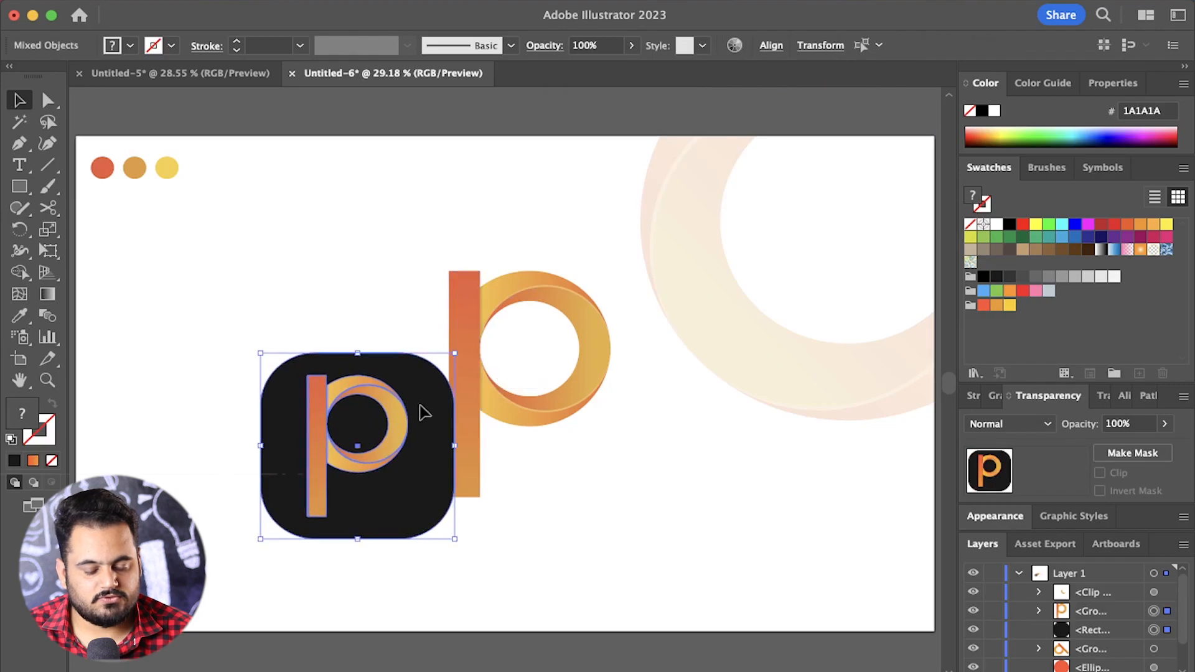
pyautogui.moveTo(423, 413); pyautogui.dragTo(268, 487)
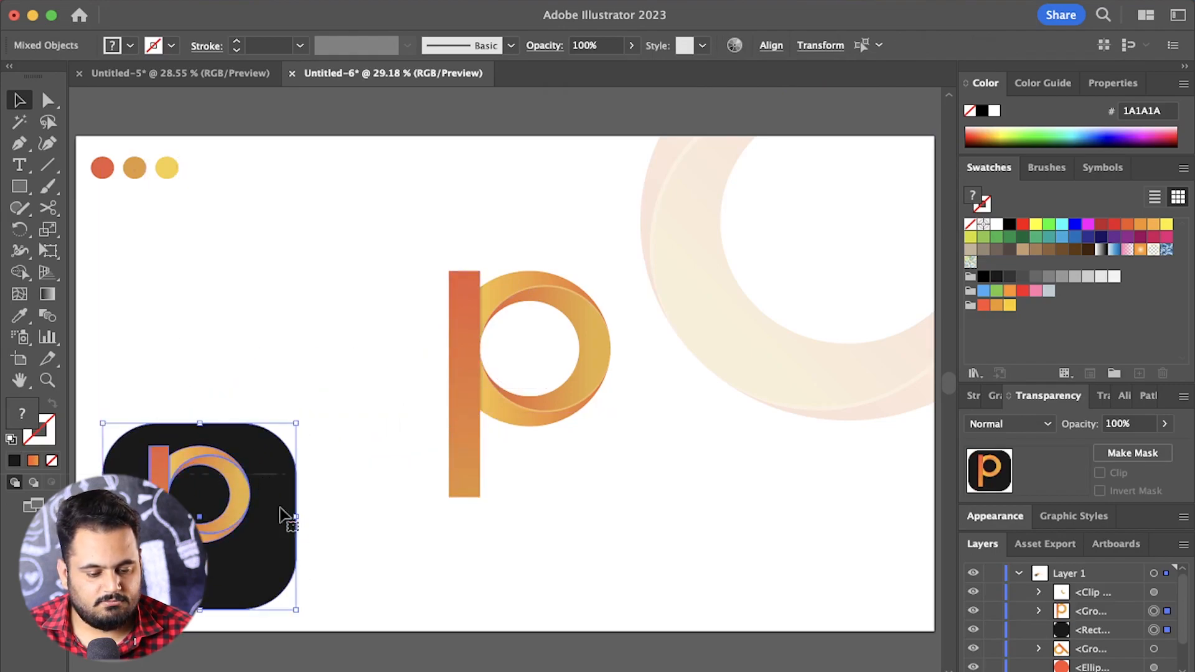
pyautogui.click(345, 548)
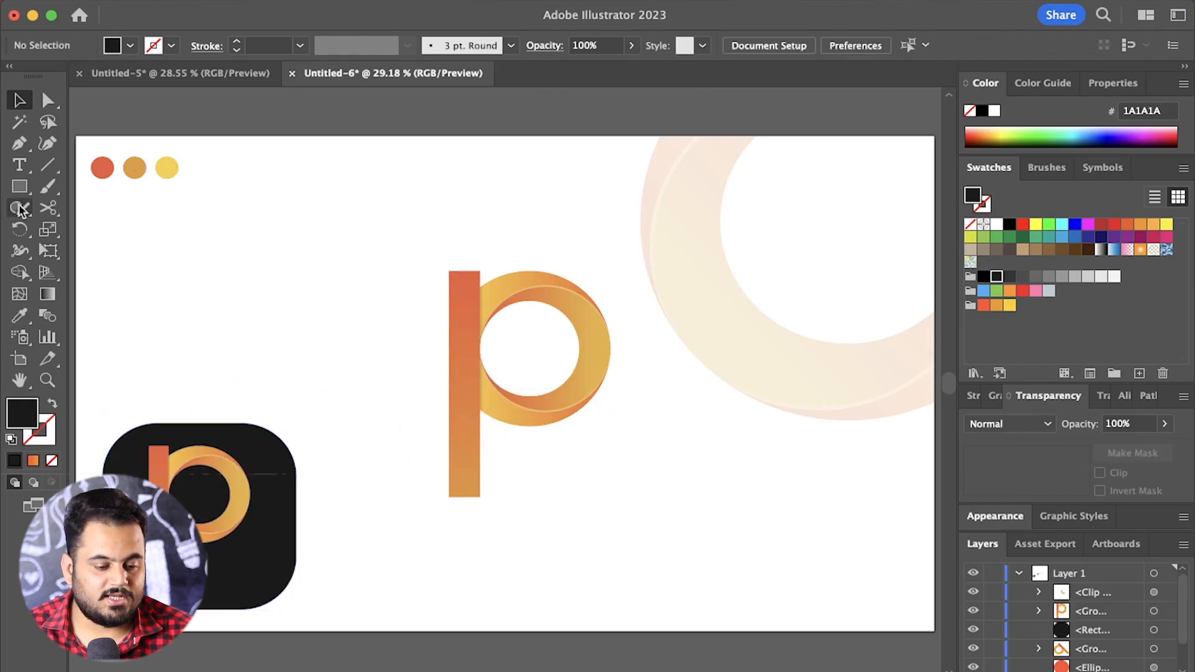